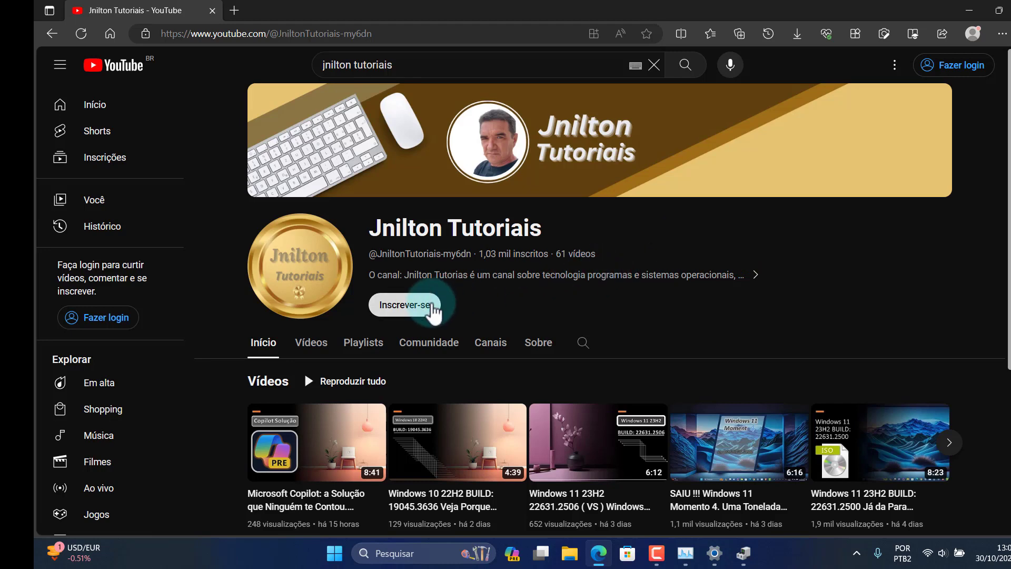
{"action": "scroll", "coordinate": [759, 287], "scroll_direction": "down", "scroll_amount": 4}
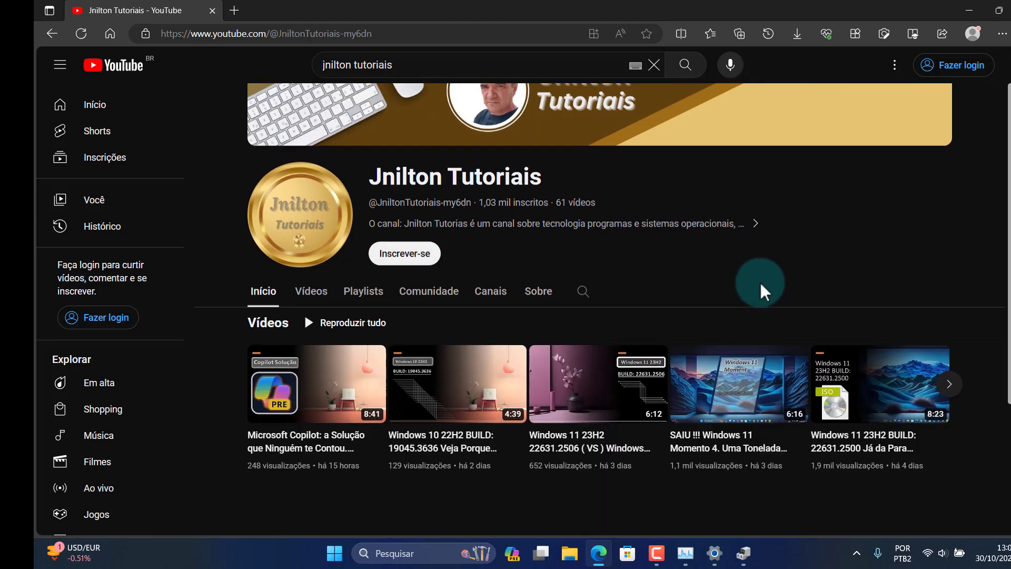
{"action": "scroll", "coordinate": [763, 291], "scroll_direction": "up", "scroll_amount": 4}
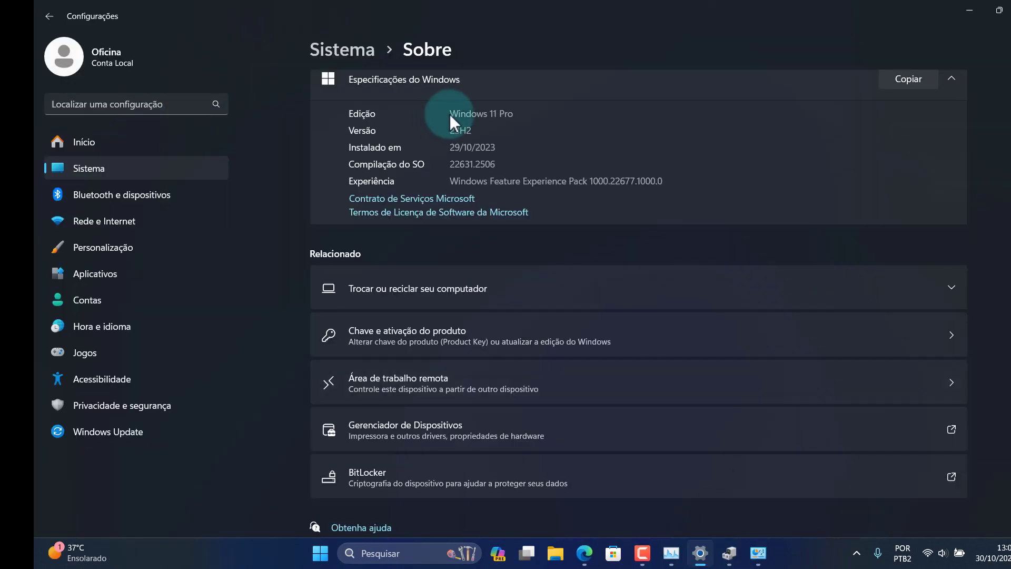
{"action": "left_click", "coordinate": [452, 114]}
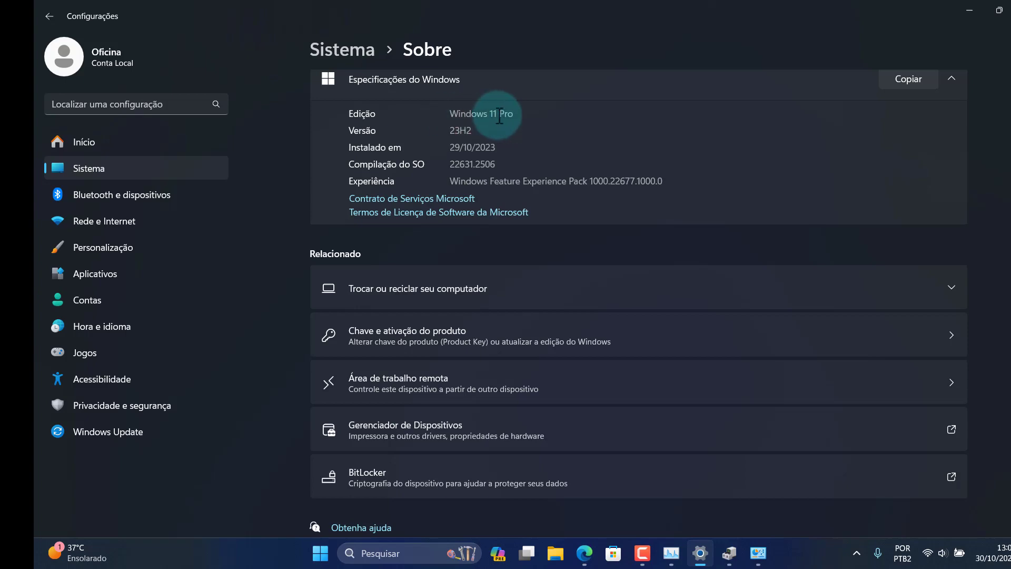
Step: Switch to Programs and Features and examine the installed NVIDIA audio driver, graphics driver, FrameView SDK, GeForce Experience and PhysX entries
{"action": "key", "text": "alt+Tab"}
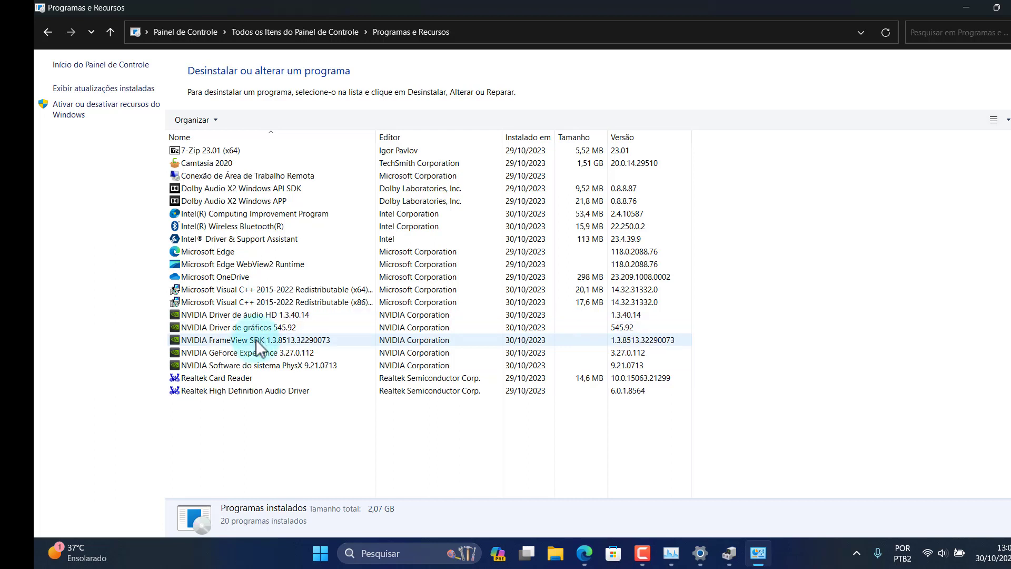
{"action": "left_click", "coordinate": [256, 353]}
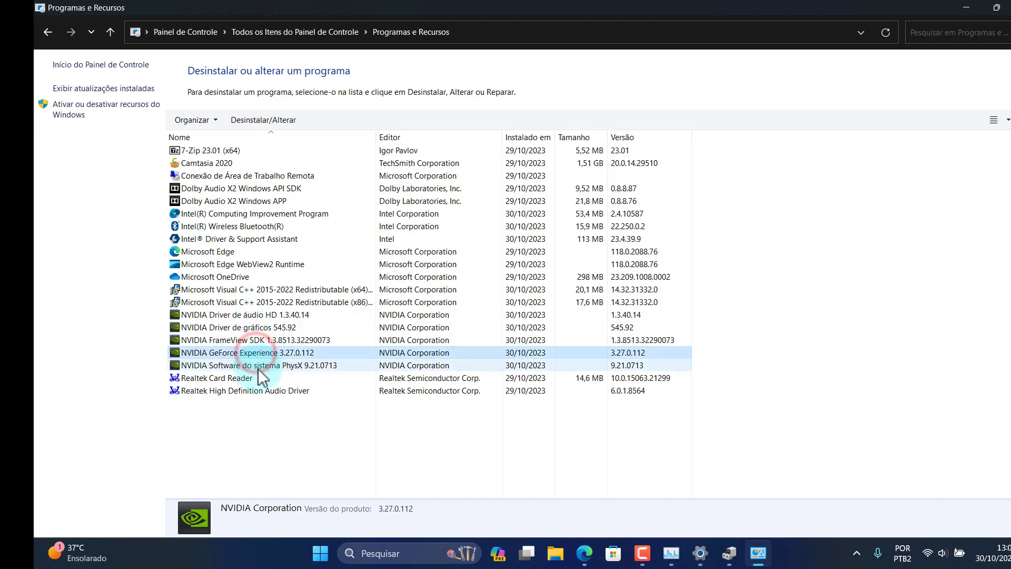
{"action": "left_click", "coordinate": [258, 368]}
{"action": "left_click", "coordinate": [258, 354]}
{"action": "left_click", "coordinate": [258, 341]}
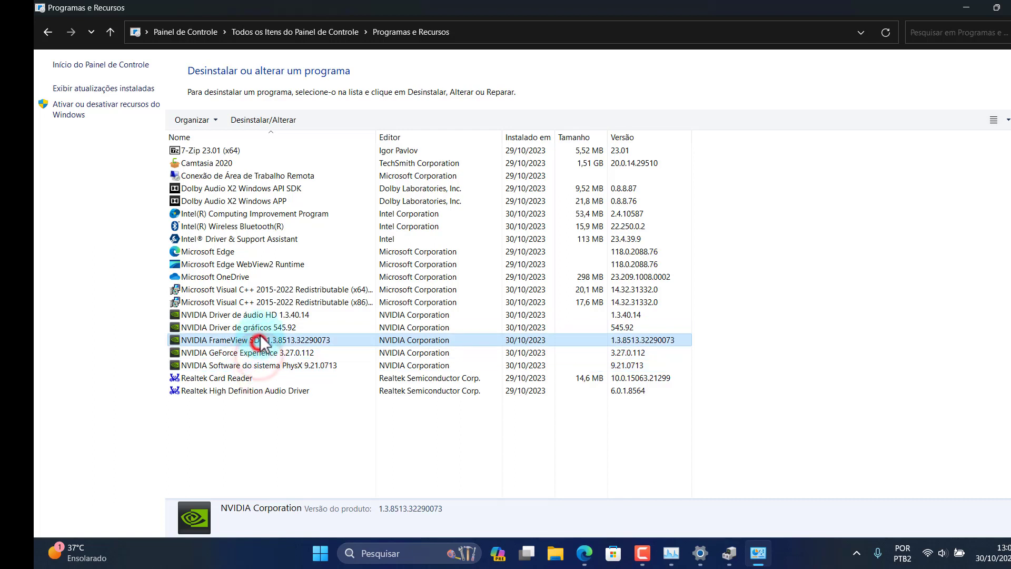
{"action": "left_click", "coordinate": [260, 328]}
{"action": "left_click", "coordinate": [264, 316]}
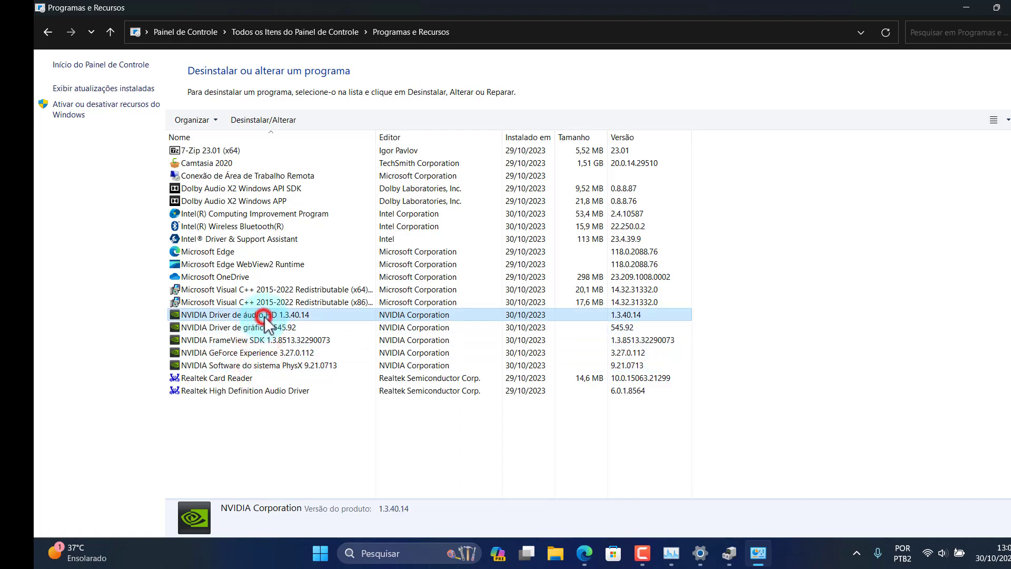
{"action": "left_click", "coordinate": [265, 323]}
{"action": "left_click", "coordinate": [267, 340]}
{"action": "left_click", "coordinate": [267, 352]}
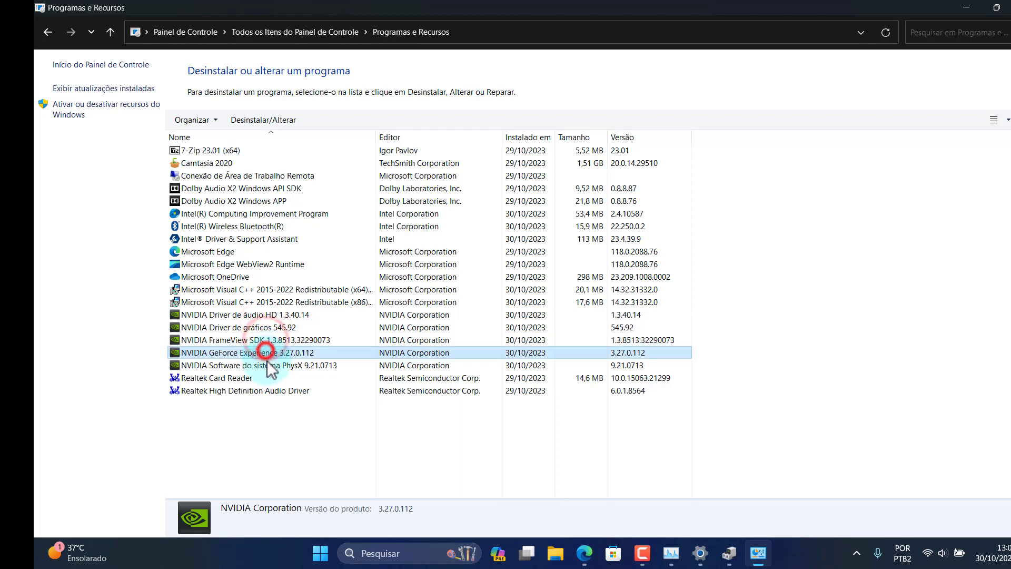
{"action": "left_click", "coordinate": [267, 365]}
{"action": "left_click", "coordinate": [248, 314]}
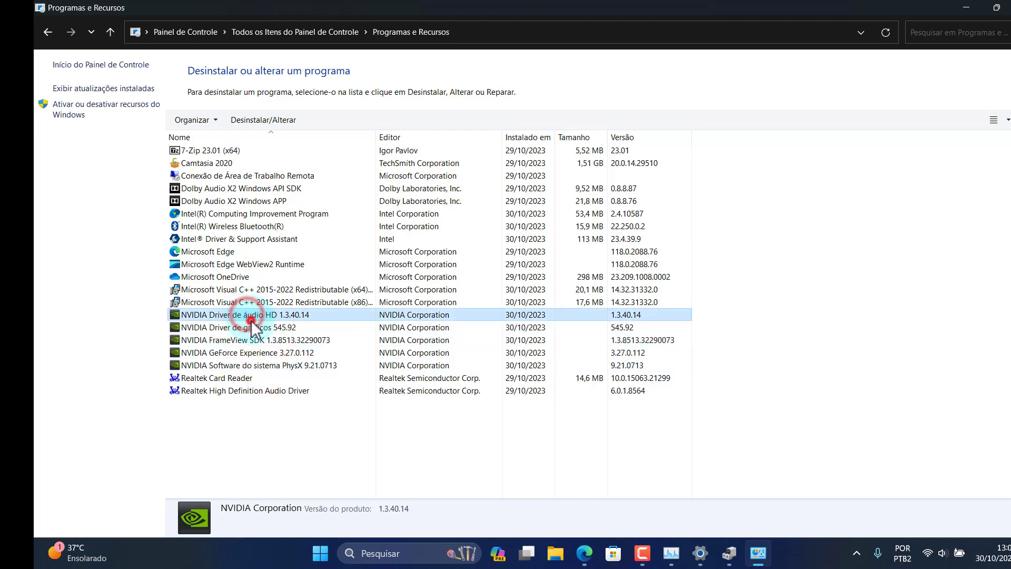
{"action": "left_click", "coordinate": [255, 338]}
{"action": "left_click", "coordinate": [256, 352]}
{"action": "left_click", "coordinate": [262, 365]}
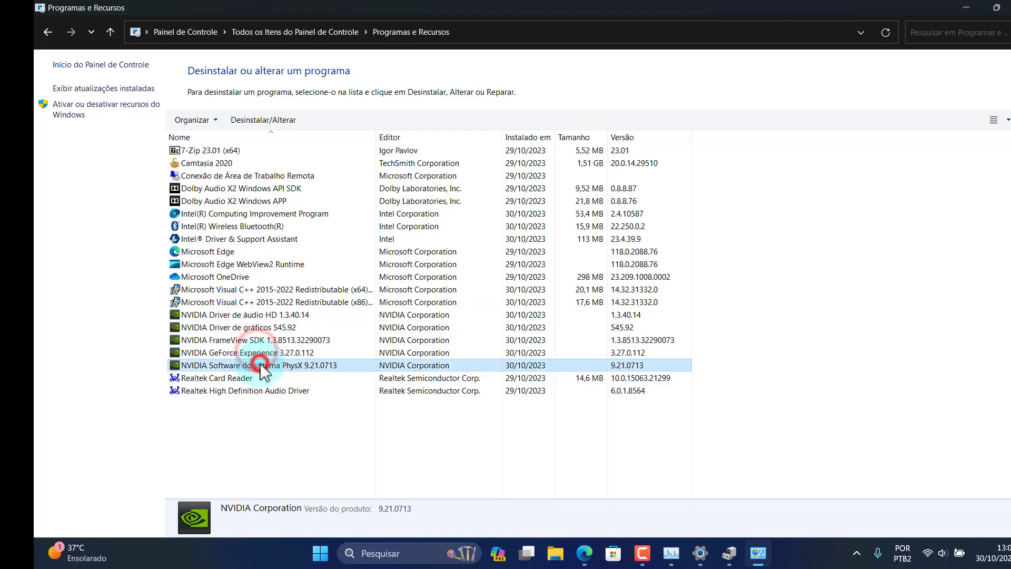
Step: Show the desktop, check the video adapters in Device Manager and minimize it
{"action": "key", "text": "super+d"}
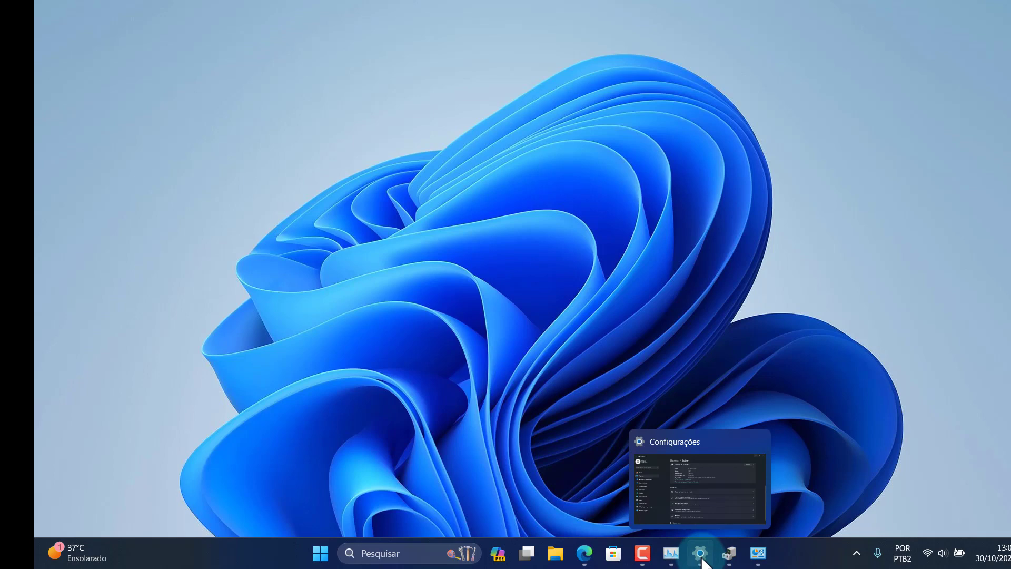
{"action": "left_click", "coordinate": [730, 552]}
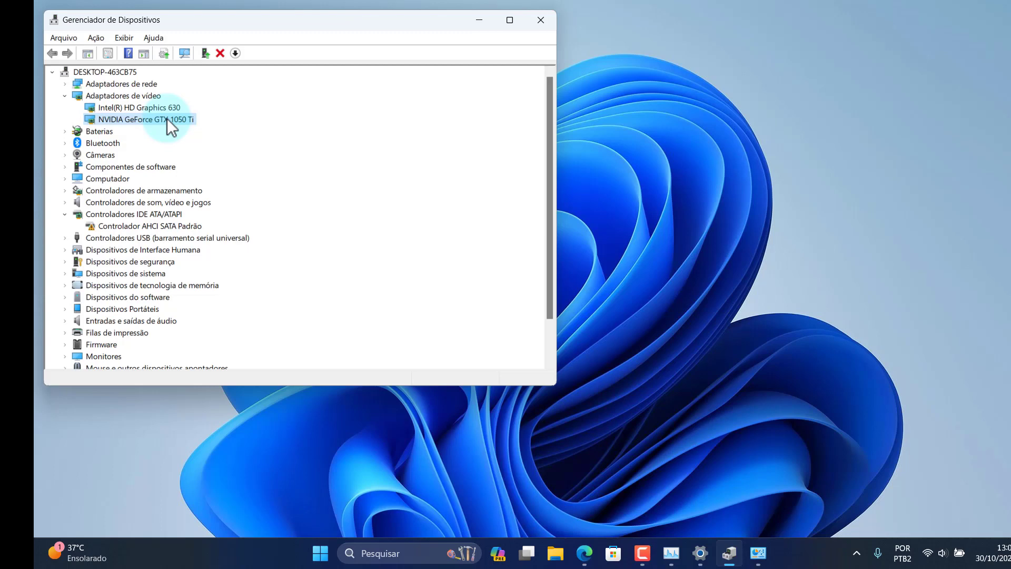
{"action": "left_click", "coordinate": [479, 22]}
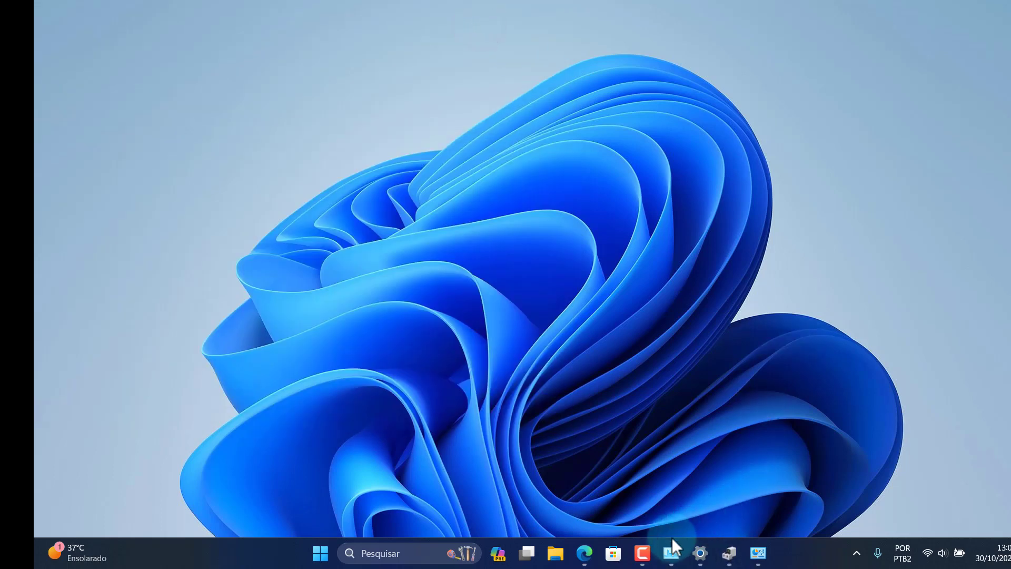
Step: Check GPU 1 activity in Task Manager's performance view while the Snipping Tool is open beside it, and close the Snipping Tool
{"action": "left_click", "coordinate": [671, 550]}
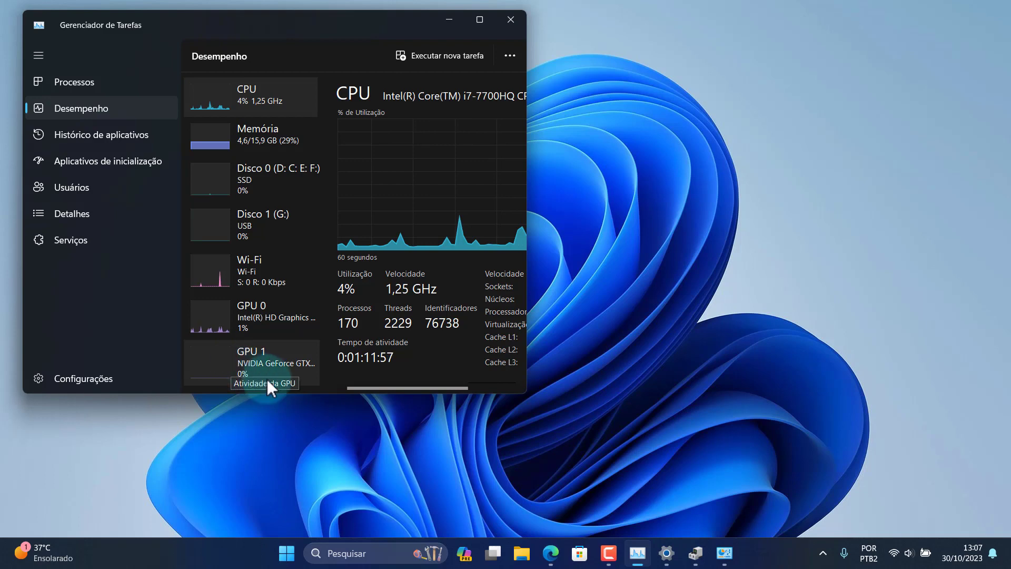
{"action": "left_click", "coordinate": [365, 554]}
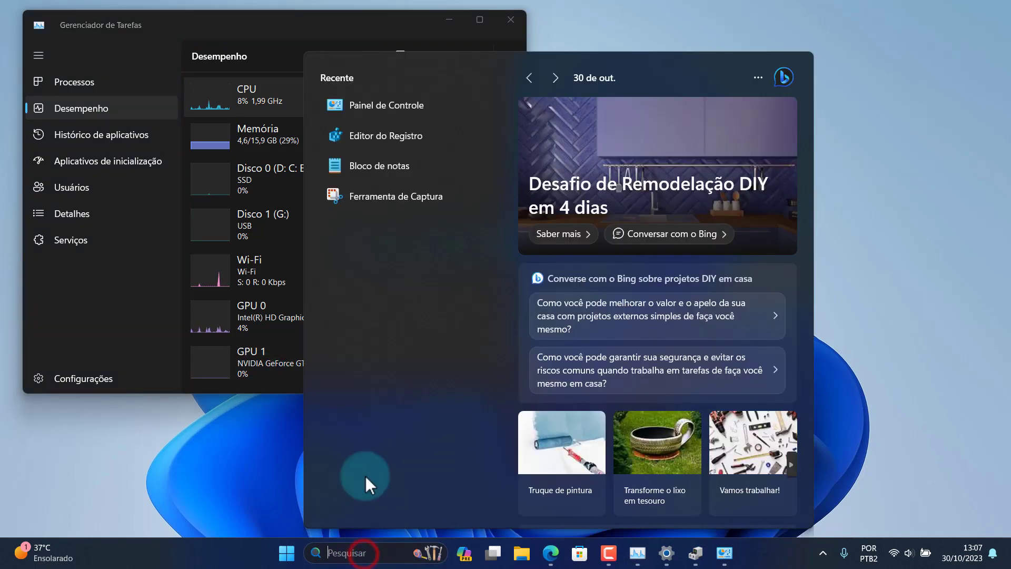
{"action": "left_click", "coordinate": [366, 200]}
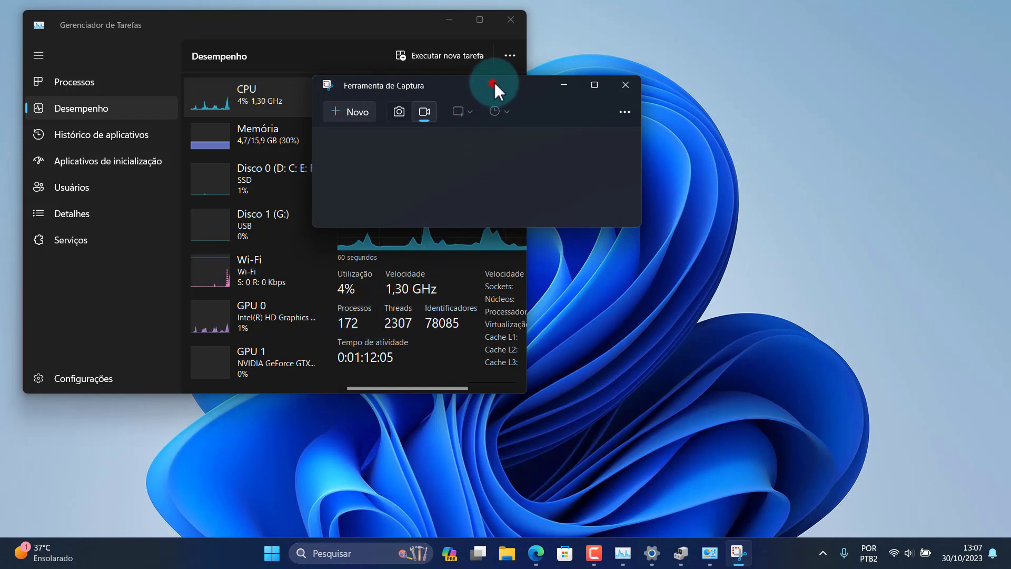
{"action": "left_click_drag", "start_coordinate": [494, 82], "coordinate": [742, 38]}
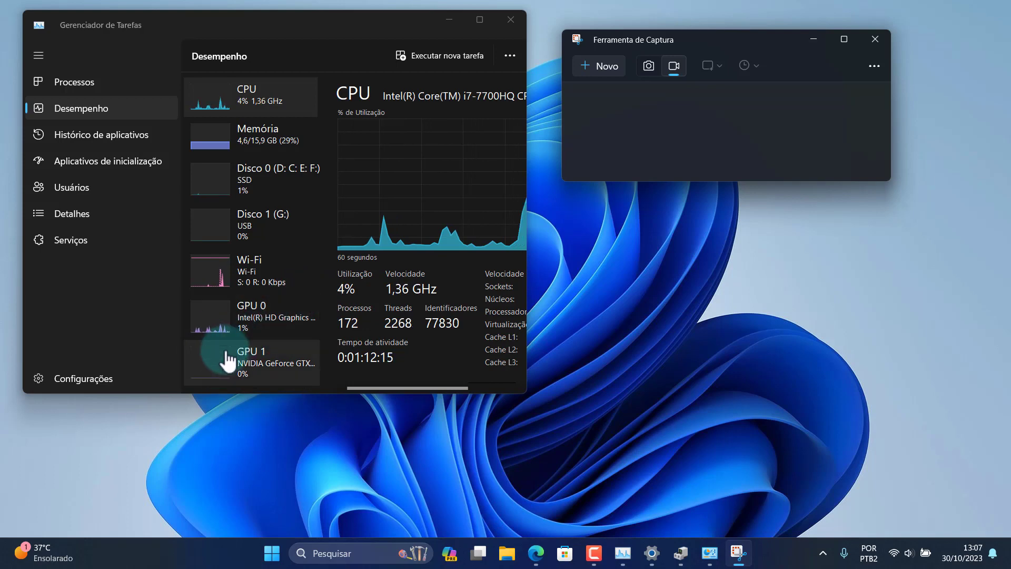
{"action": "left_click", "coordinate": [877, 39]}
Step: Check the NVIDIA GPU Activity window for applications using the GeForce GTX 1050 Ti, close it and minimize Task Manager
{"action": "left_click", "coordinate": [822, 553]}
{"action": "left_click", "coordinate": [850, 484]}
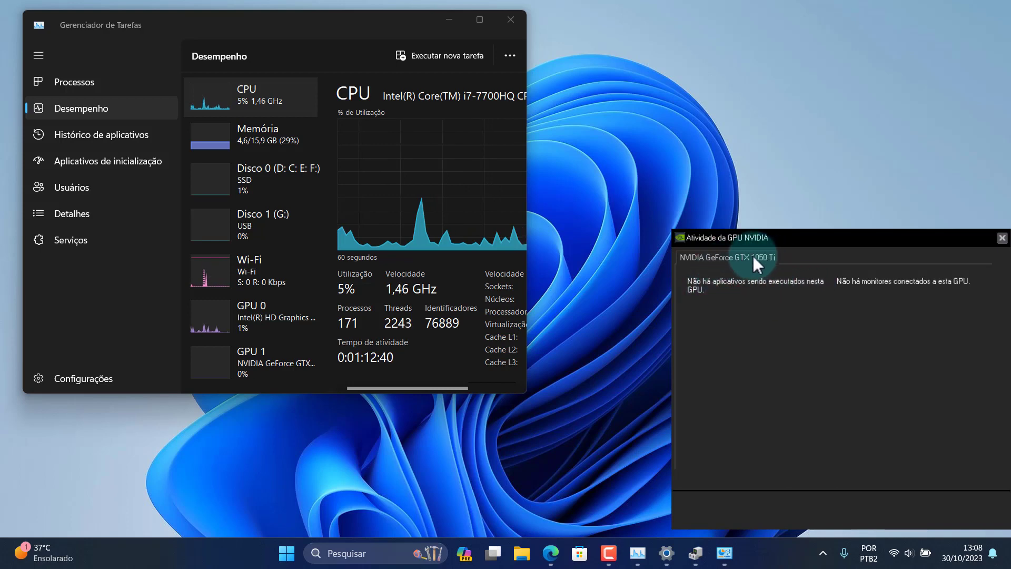
{"action": "left_click", "coordinate": [1003, 239]}
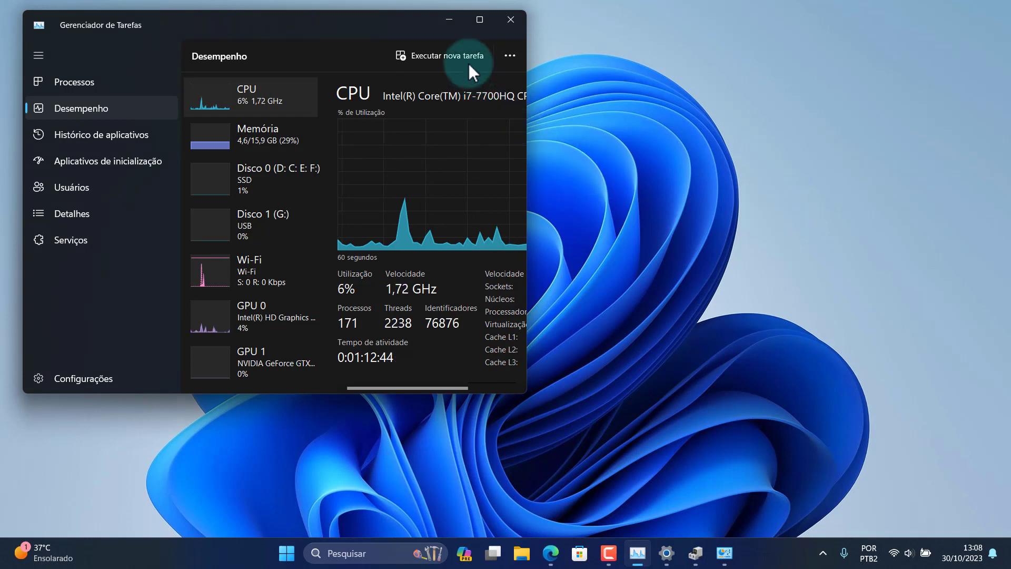
{"action": "left_click", "coordinate": [451, 20]}
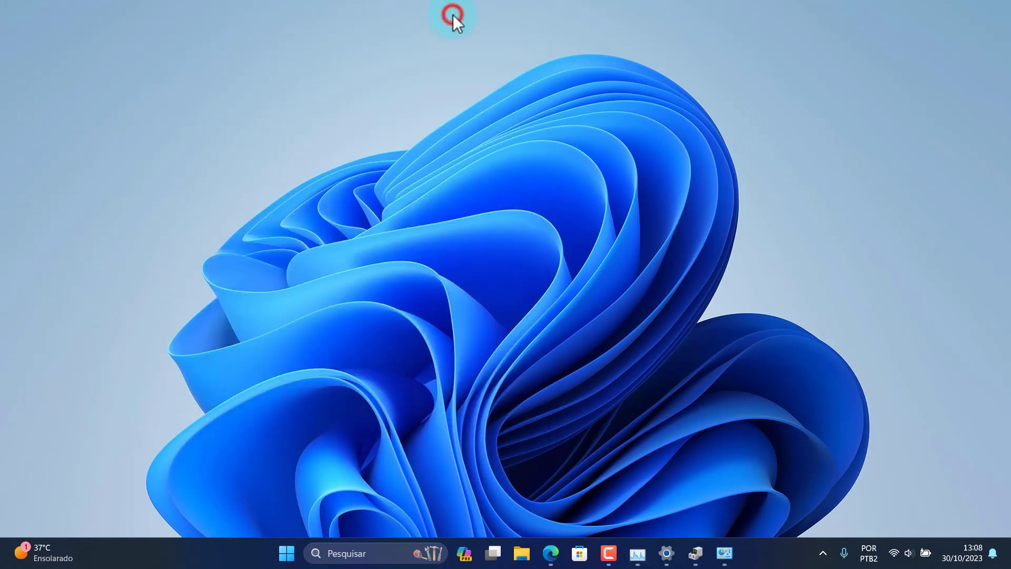
Step: Open the NVIDIA Control Panel to manage the 3D settings
{"action": "left_click", "coordinate": [825, 553]}
{"action": "left_click", "coordinate": [769, 486]}
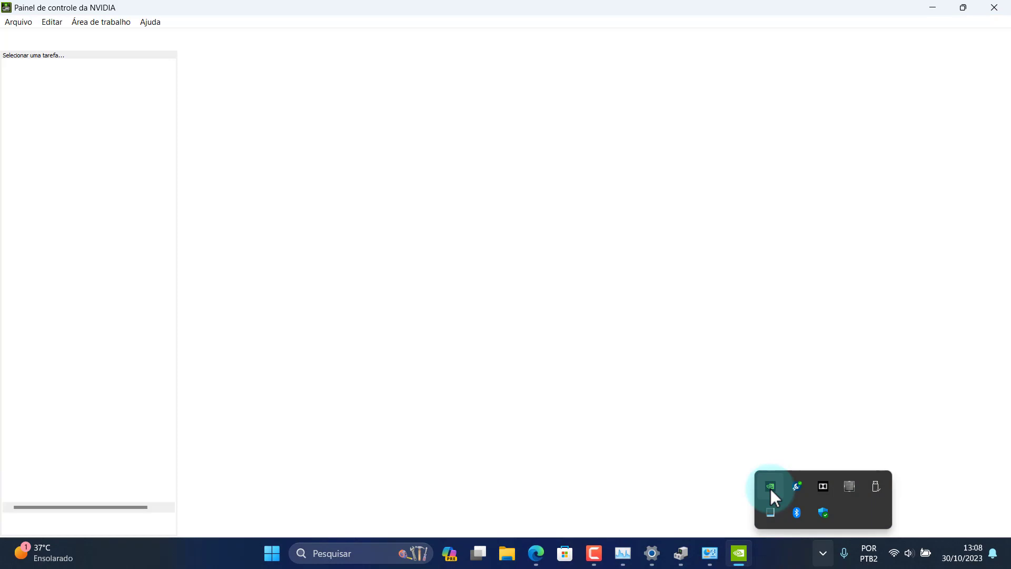
{"action": "left_click", "coordinate": [671, 317]}
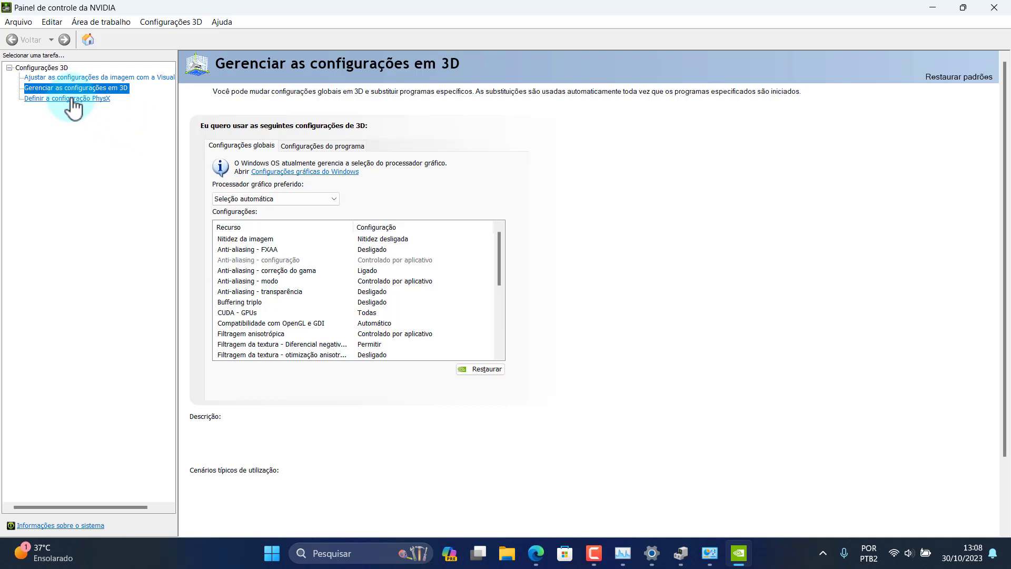
Step: Set the preferred graphics processor in the global 3D settings to Seleção automática
{"action": "left_click", "coordinate": [260, 198]}
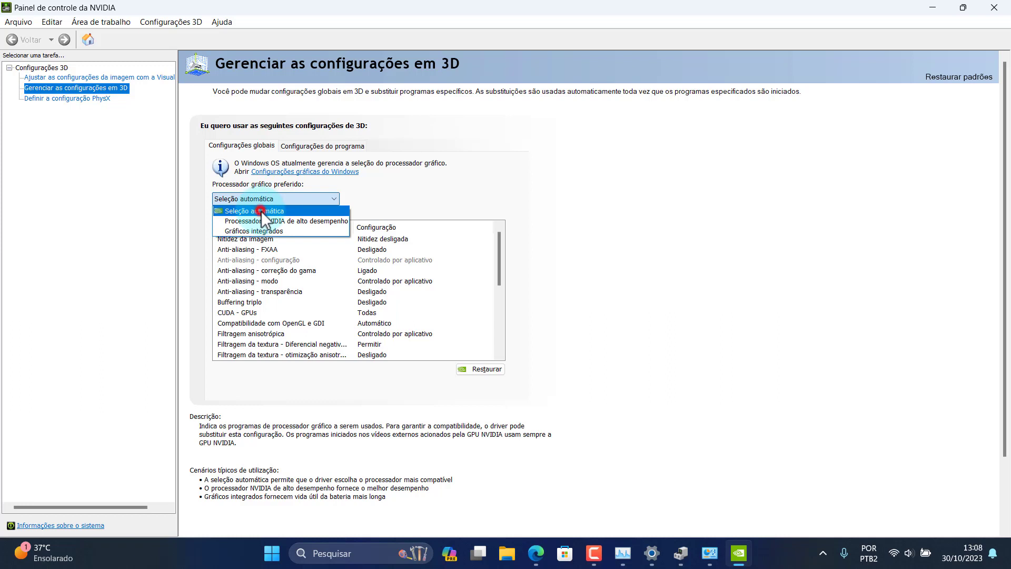
{"action": "left_click", "coordinate": [261, 210]}
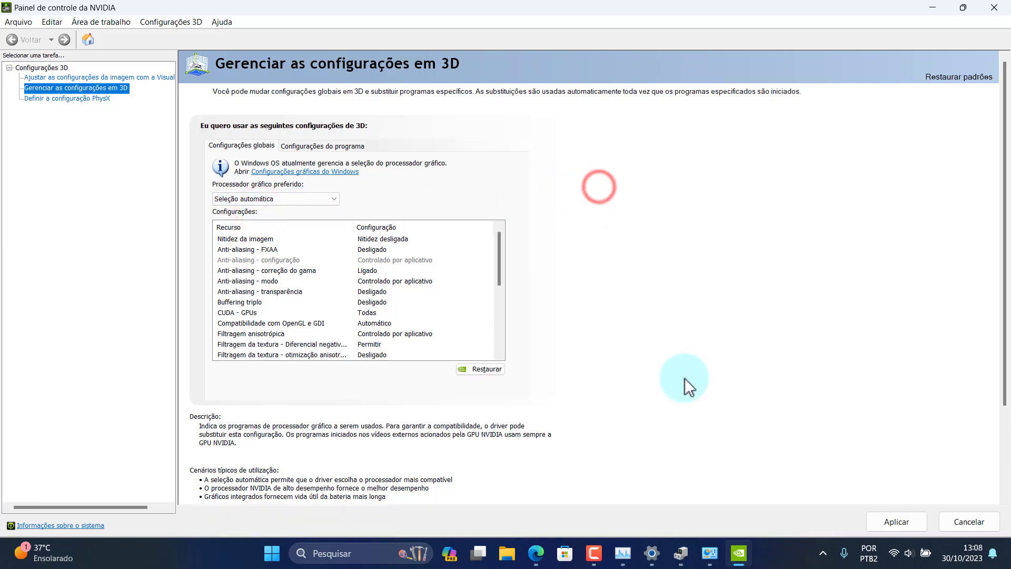
{"action": "left_click", "coordinate": [58, 559]}
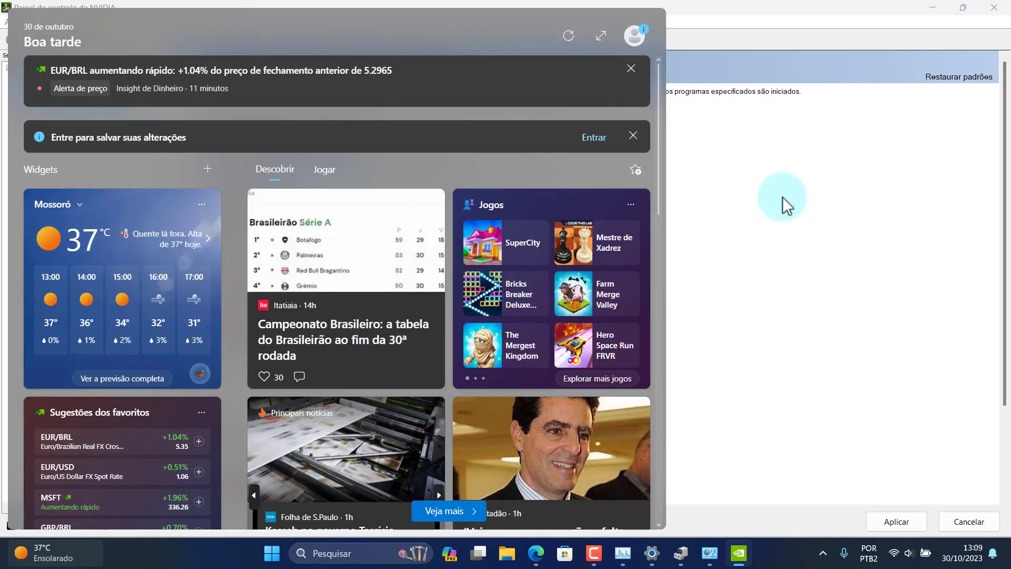
{"action": "left_click", "coordinate": [836, 11]}
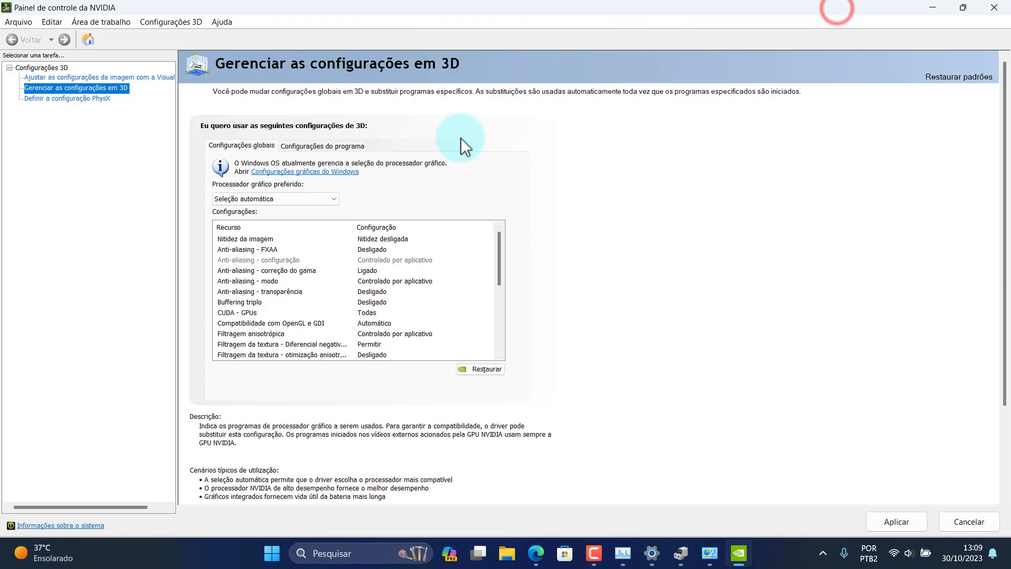
Step: In the program-specific 3D settings, keep Snipping Tool selected and set its preferred graphics processor to Use a configuração global (Seleção automática: integrada)
{"action": "left_click", "coordinate": [330, 199]}
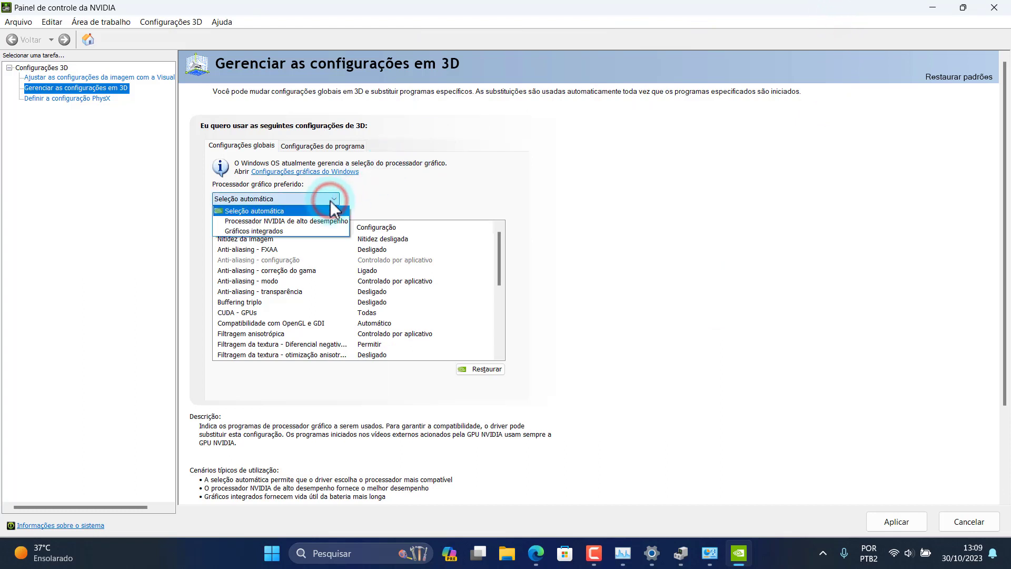
{"action": "left_click", "coordinate": [332, 144]}
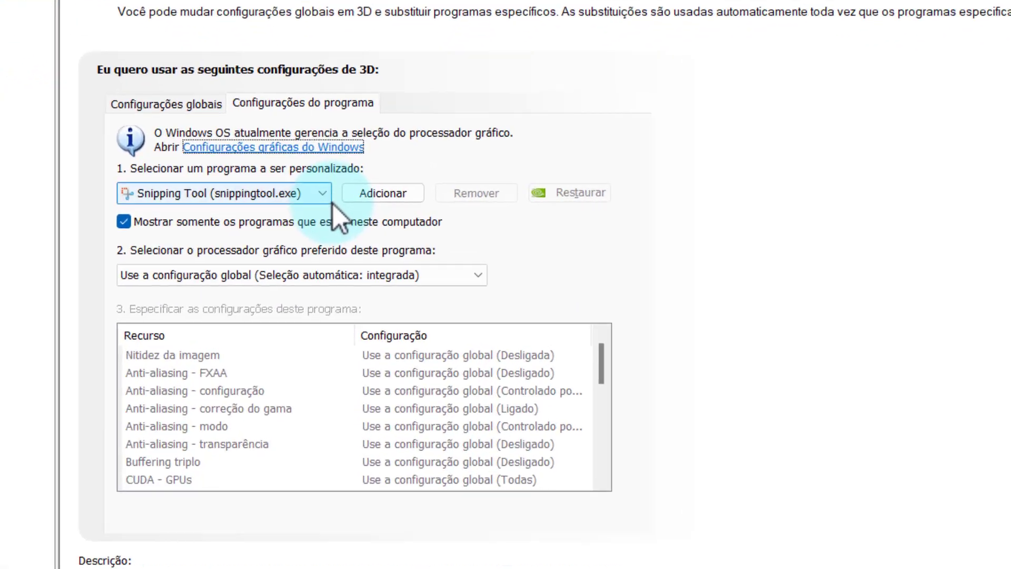
{"action": "left_click", "coordinate": [332, 198]}
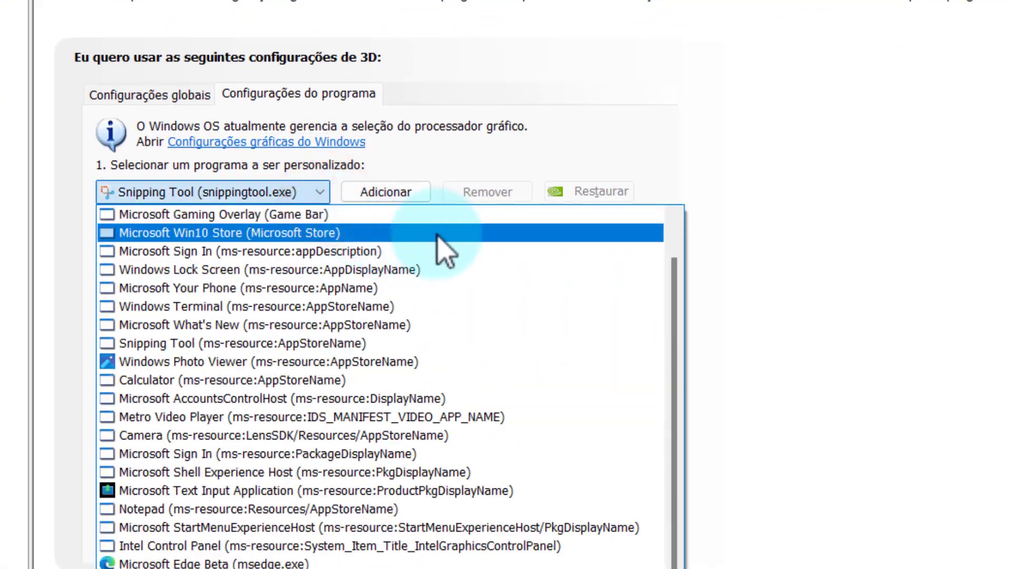
{"action": "left_click", "coordinate": [750, 149]}
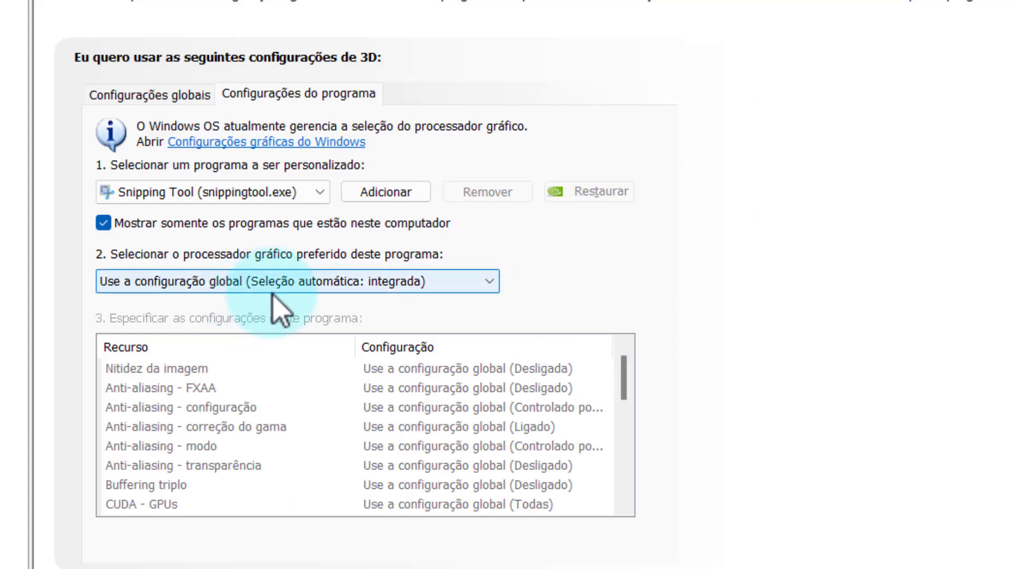
{"action": "left_click", "coordinate": [482, 281]}
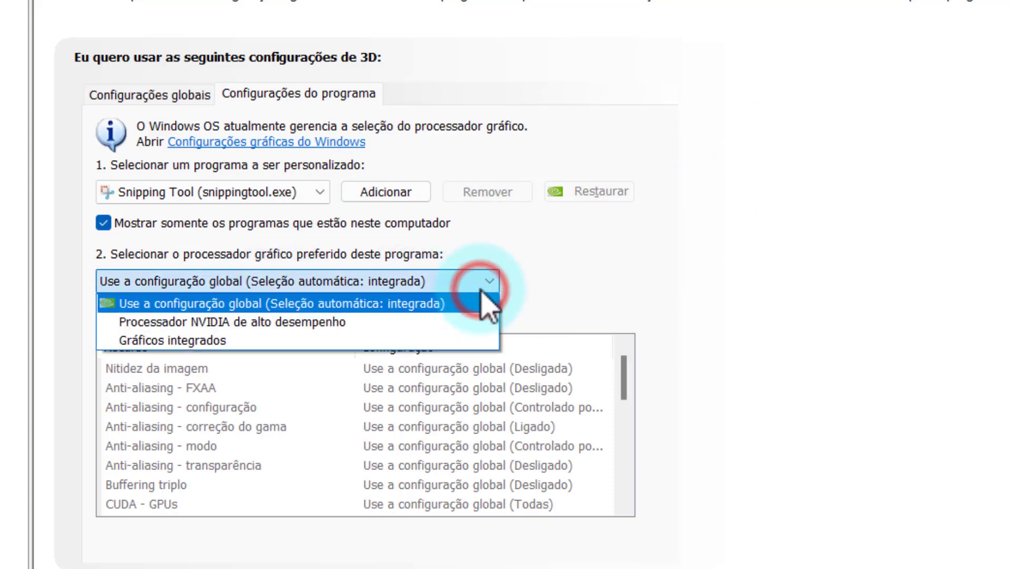
{"action": "left_click", "coordinate": [408, 303]}
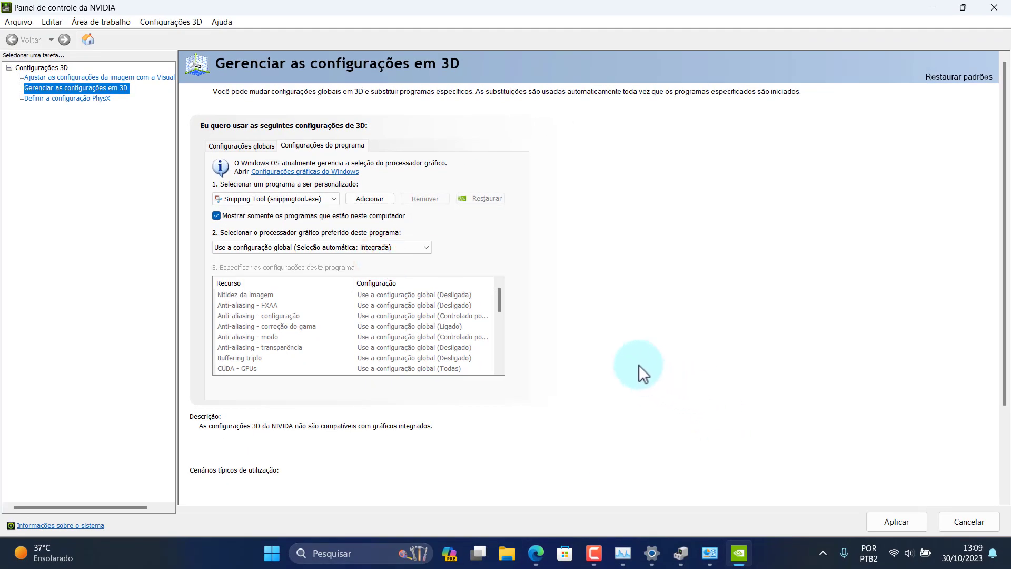
{"action": "left_click", "coordinate": [420, 253]}
{"action": "left_click", "coordinate": [400, 260]}
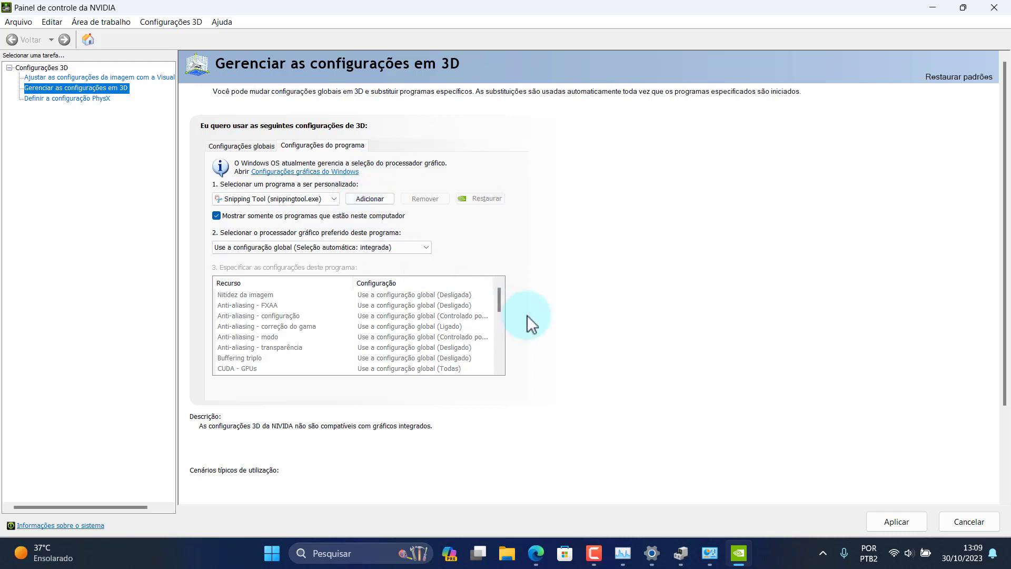
Step: Set the preferred graphics processor in the global 3D settings to Processador NVIDIA de alto desempenho and apply the change
{"action": "left_click", "coordinate": [257, 146]}
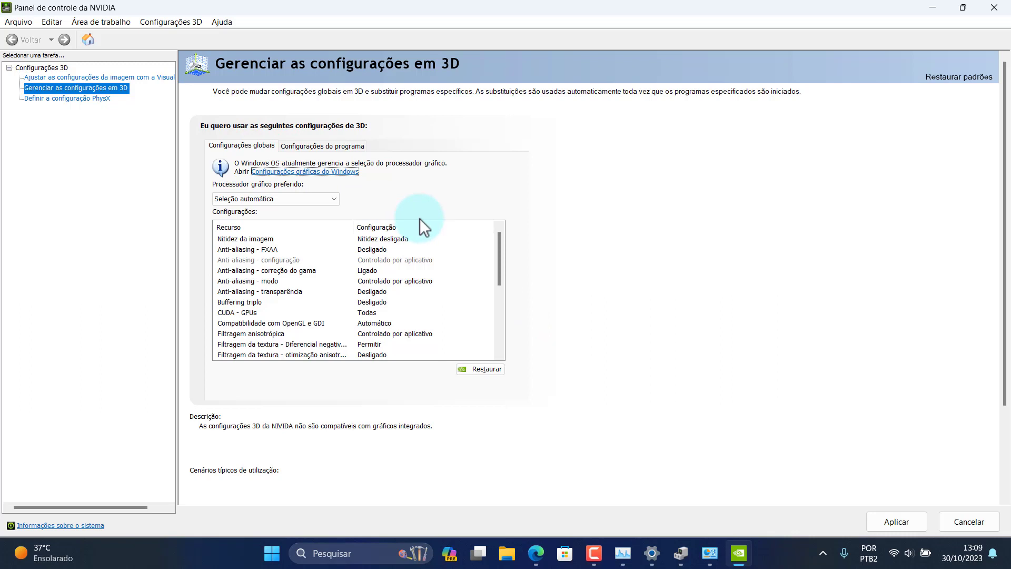
{"action": "left_click", "coordinate": [309, 200]}
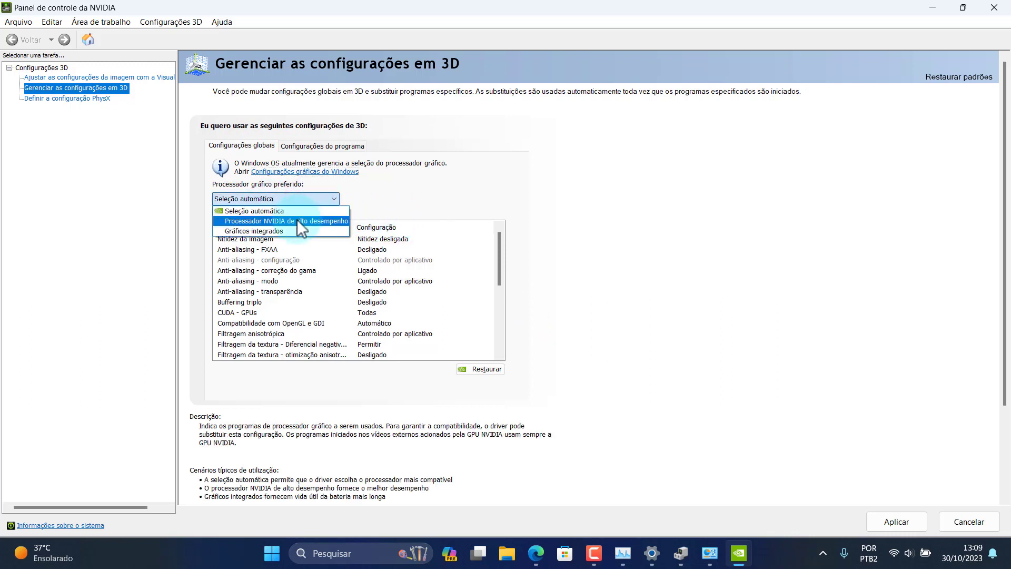
{"action": "left_click", "coordinate": [298, 221]}
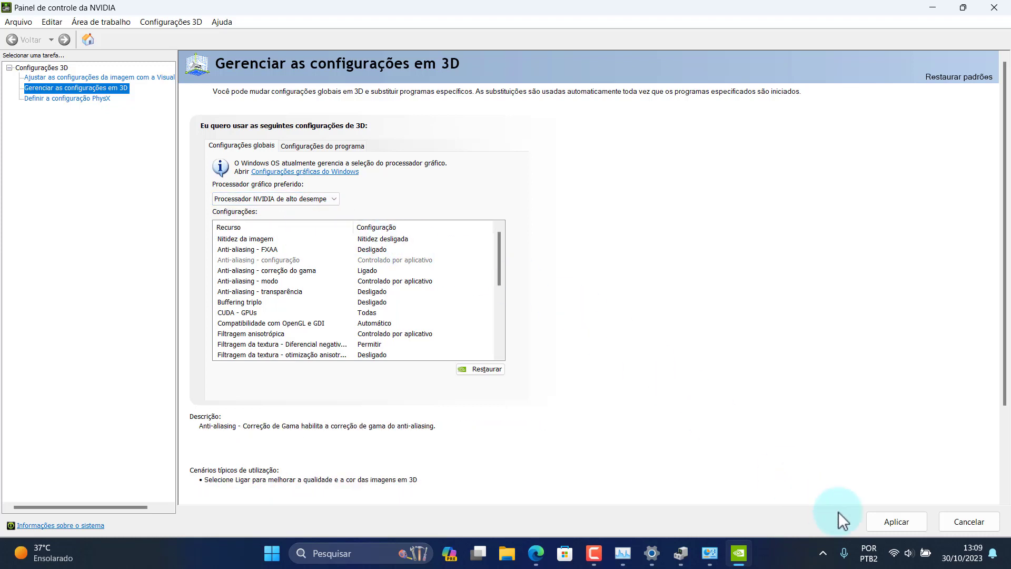
{"action": "left_click", "coordinate": [887, 523]}
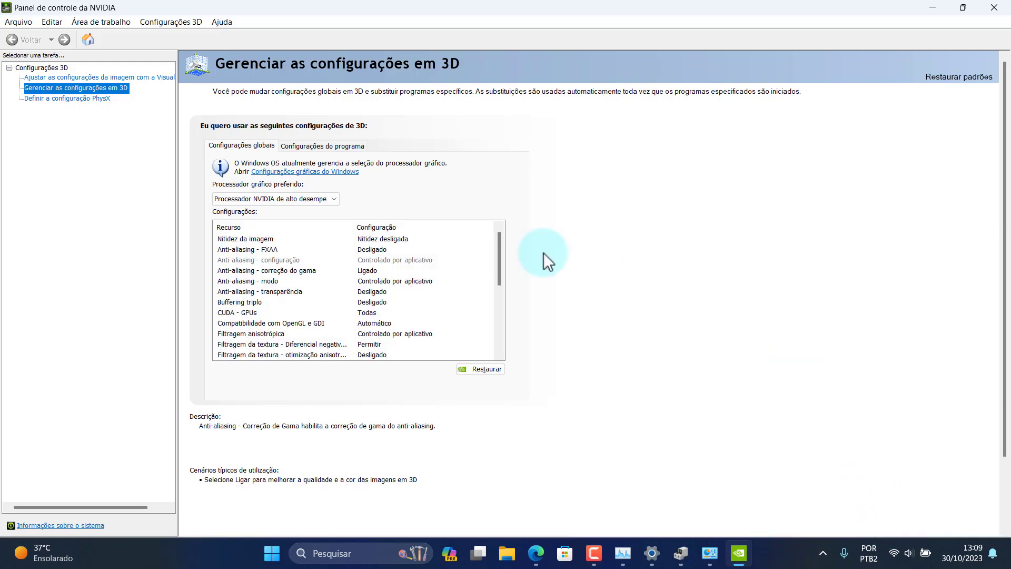
Step: Set Snipping Tool's preferred graphics processor to Processador NVIDIA de alto desempenho, apply it, and select the NVIDIA GeForce GTX 1050 Ti in Device Manager
{"action": "left_click", "coordinate": [331, 147]}
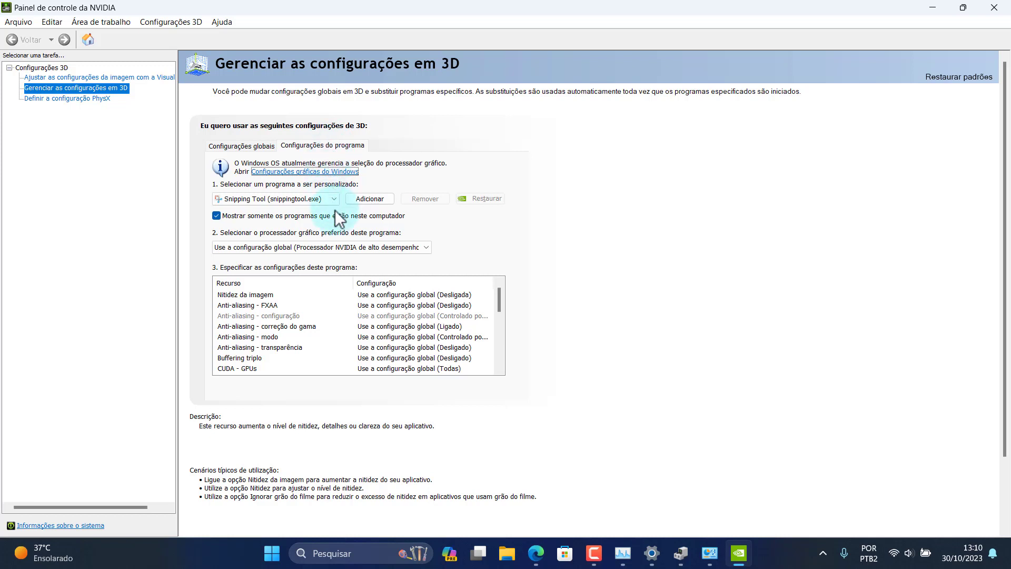
{"action": "left_click", "coordinate": [424, 247]}
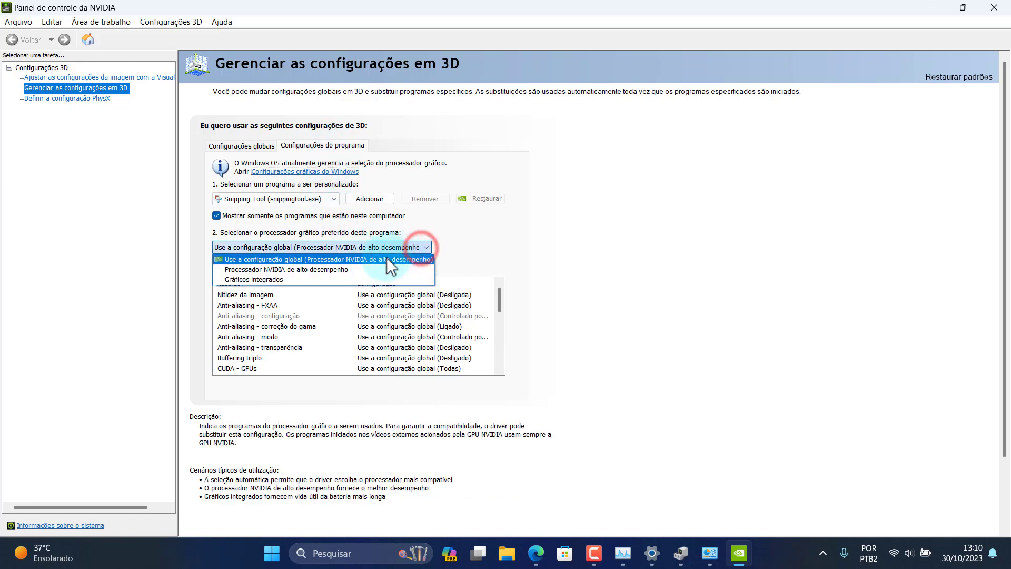
{"action": "left_click", "coordinate": [311, 271]}
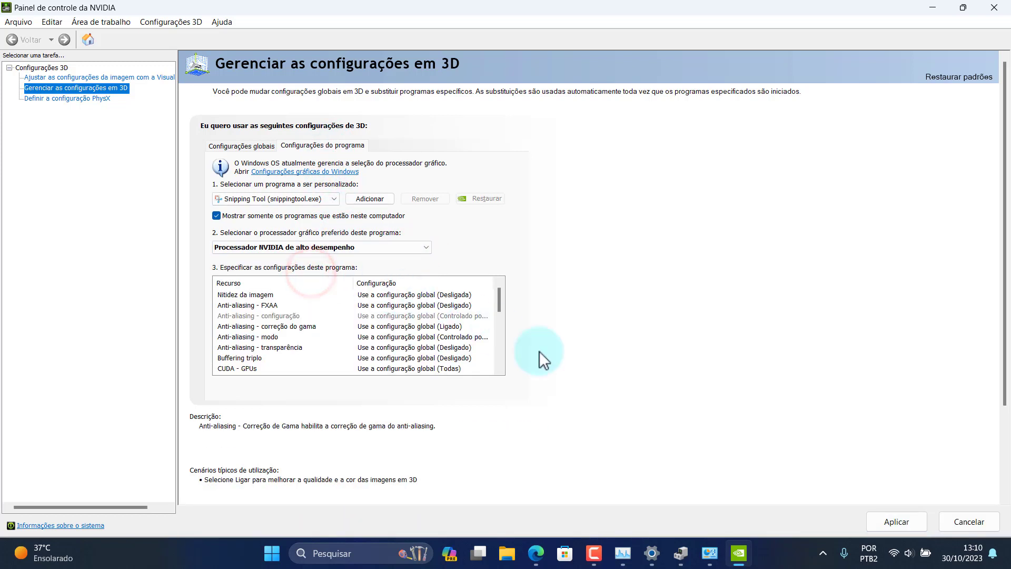
{"action": "left_click", "coordinate": [892, 522]}
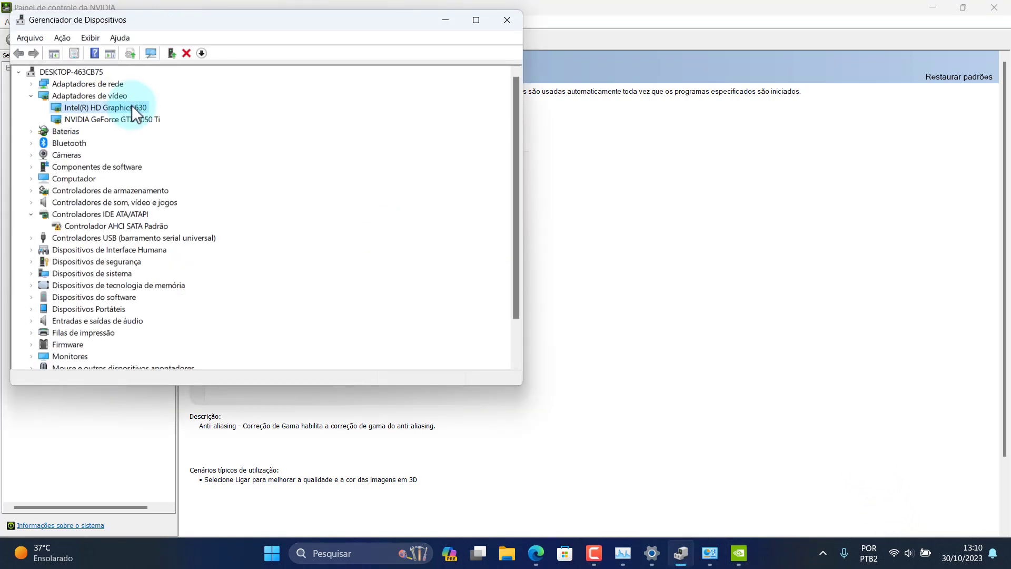
{"action": "left_click", "coordinate": [139, 120]}
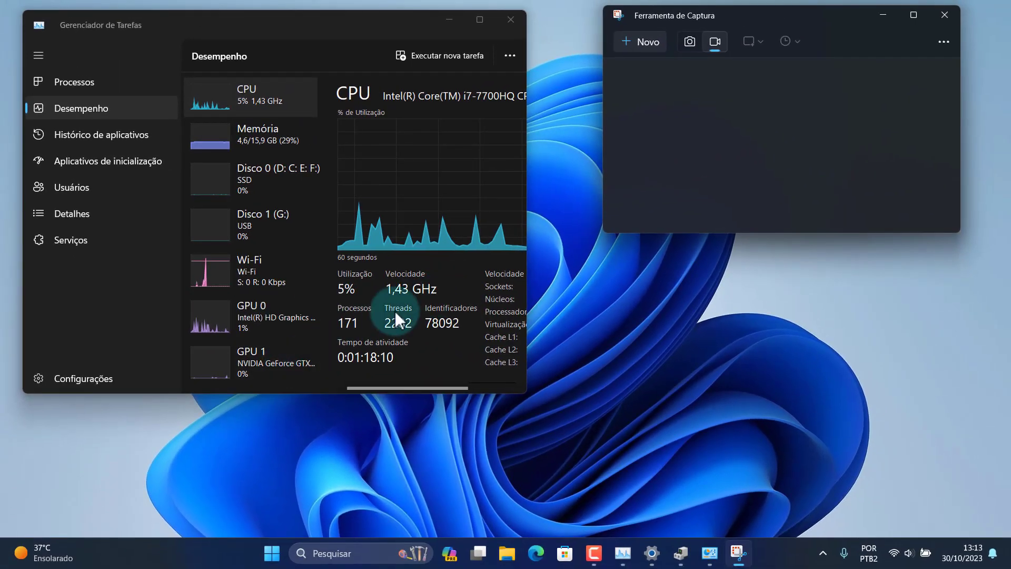
Step: Mark out a desktop area for a new Snipping Tool screen recording while Task Manager shows GPU usage, and cancel the recording
{"action": "left_click", "coordinate": [642, 43]}
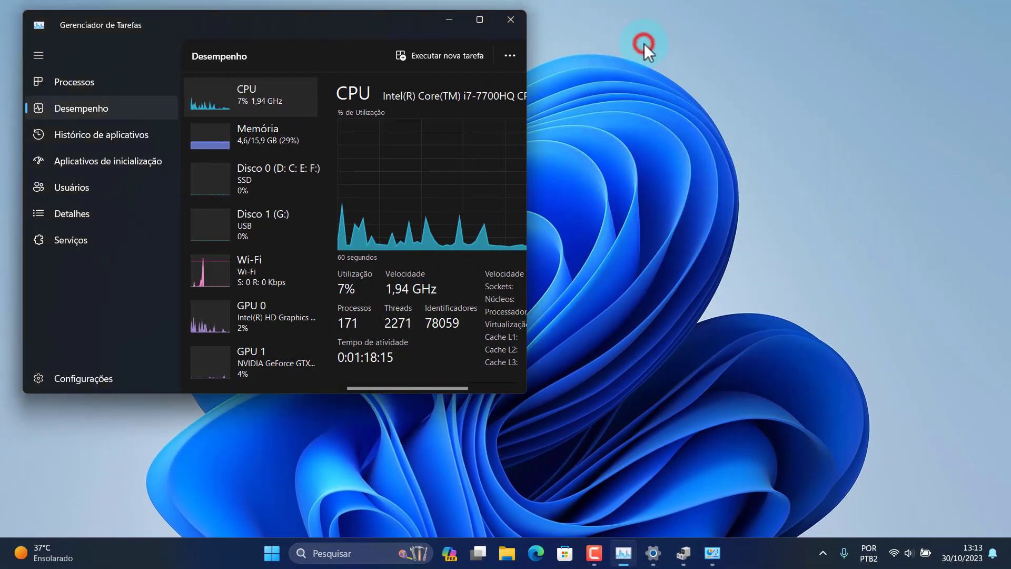
{"action": "left_click_drag", "start_coordinate": [610, 88], "coordinate": [872, 340]}
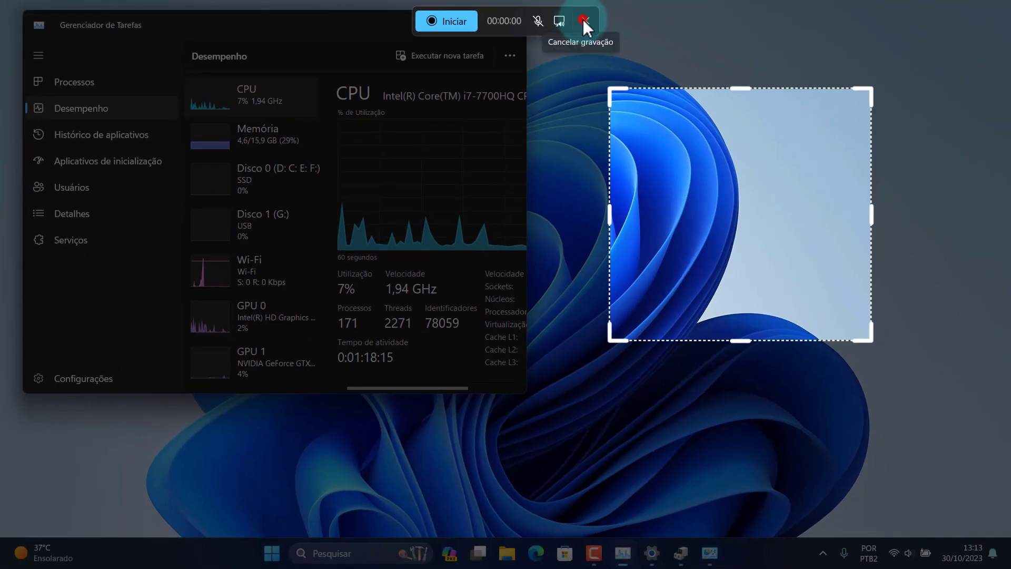
{"action": "left_click", "coordinate": [583, 20]}
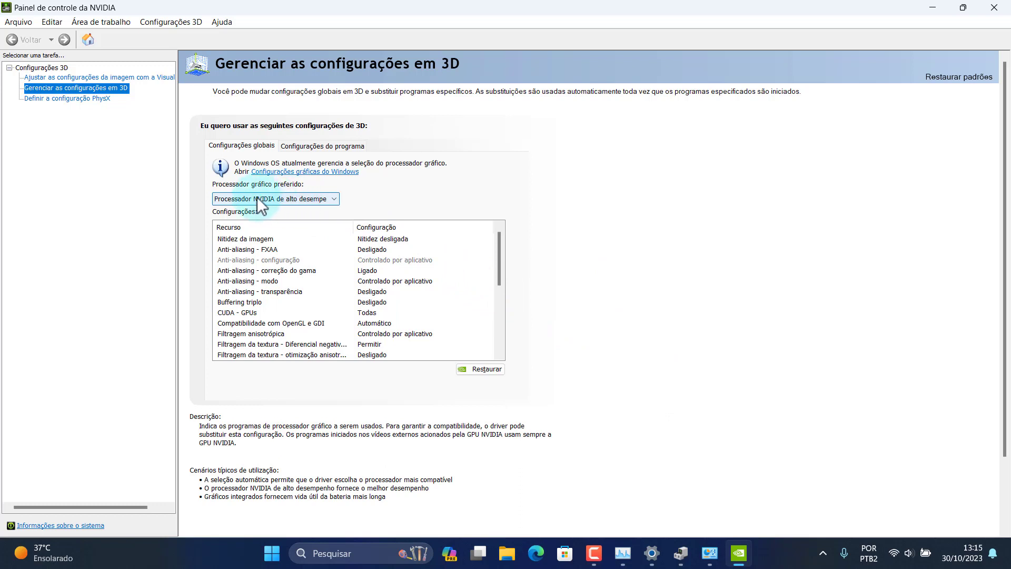
Step: Examine the list of customizable programs in the program-specific 3D settings, leaving Snipping Tool selected
{"action": "left_click", "coordinate": [328, 146]}
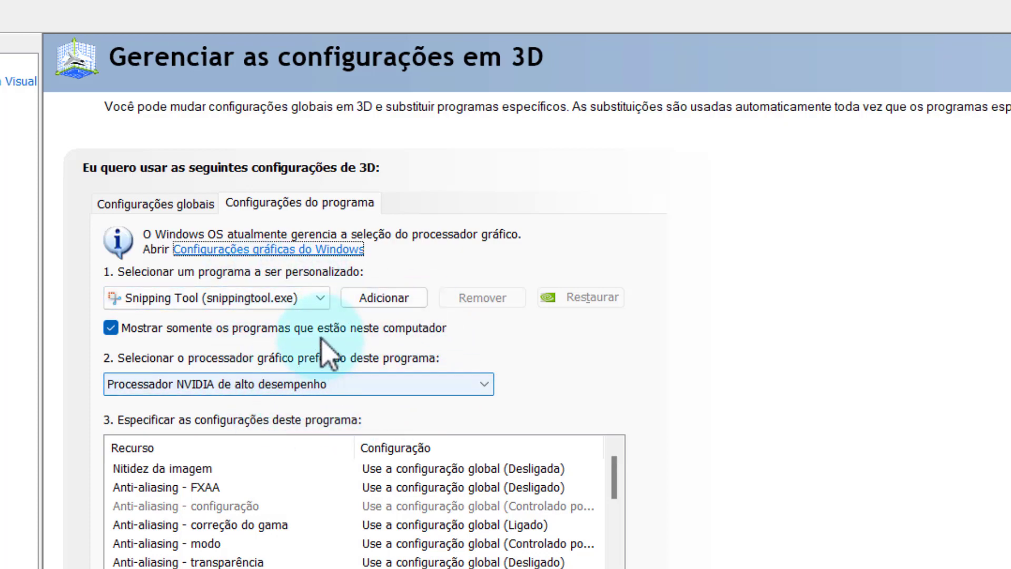
{"action": "left_click", "coordinate": [320, 297]}
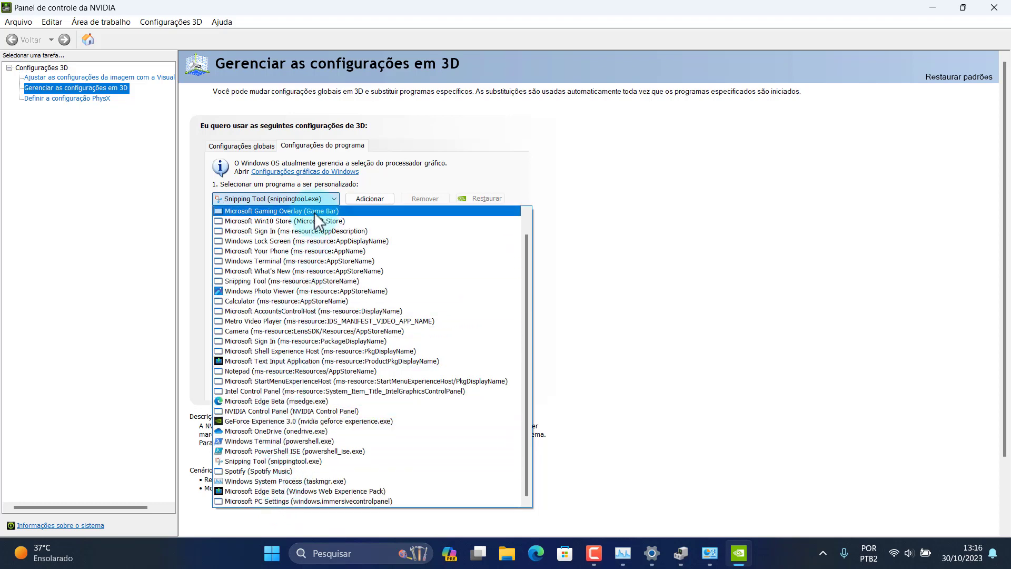
{"action": "left_click", "coordinate": [548, 143]}
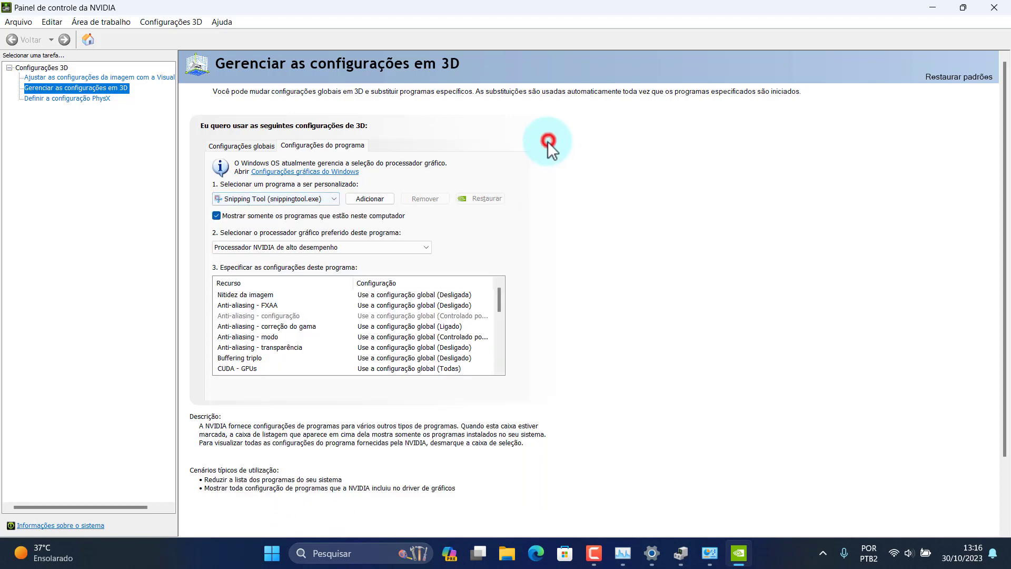
Step: Start adding a program to the 3D settings, sort the available programs A a Z and look through the list
{"action": "left_click", "coordinate": [377, 199]}
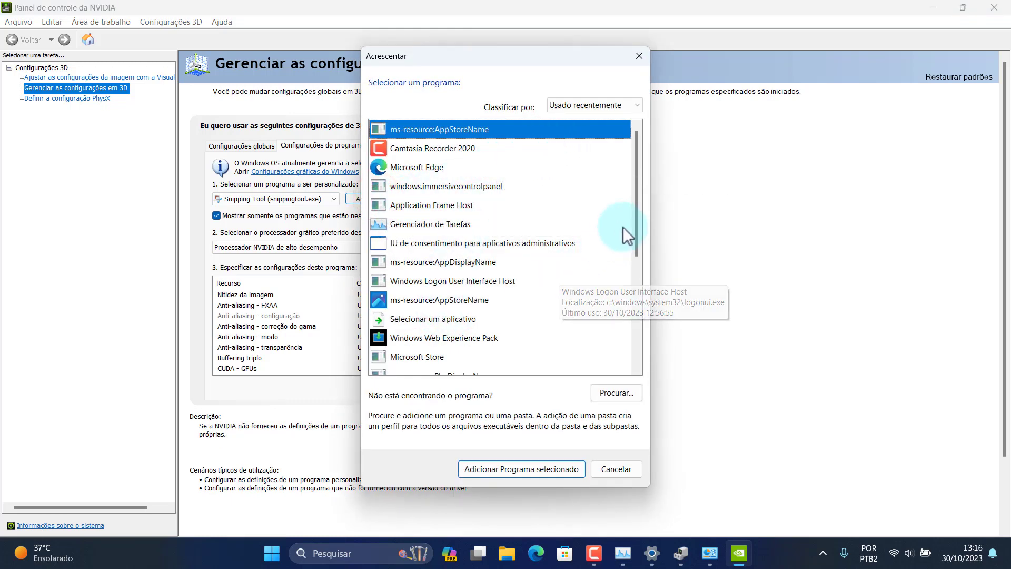
{"action": "left_click", "coordinate": [636, 186]}
{"action": "mouse_move", "coordinate": [636, 187]}
{"action": "left_mouse_down"}
{"action": "mouse_move", "coordinate": [639, 339]}
{"action": "mouse_move", "coordinate": [638, 167]}
{"action": "left_mouse_up"}
{"action": "left_click", "coordinate": [616, 107]}
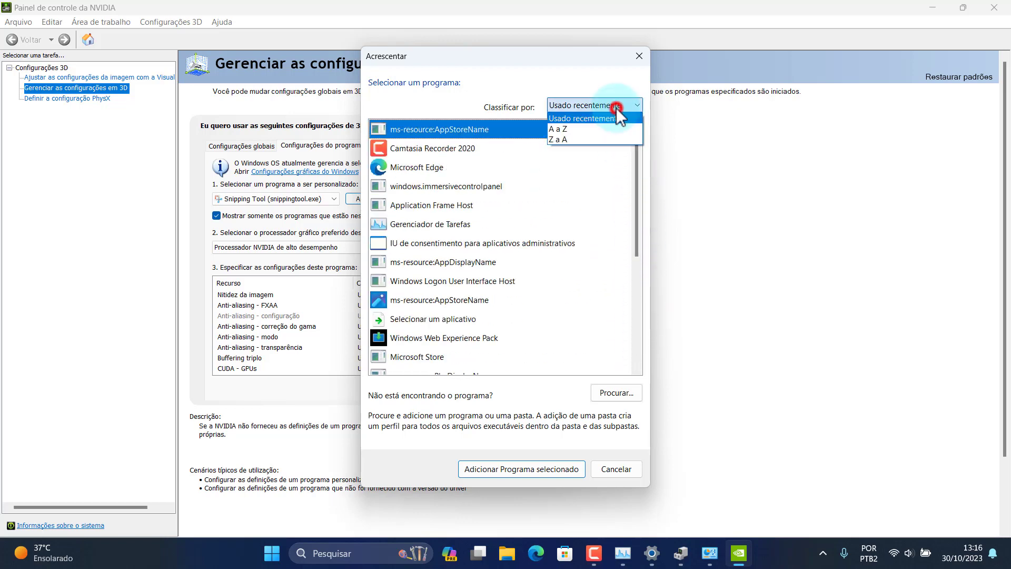
{"action": "left_click", "coordinate": [568, 129]}
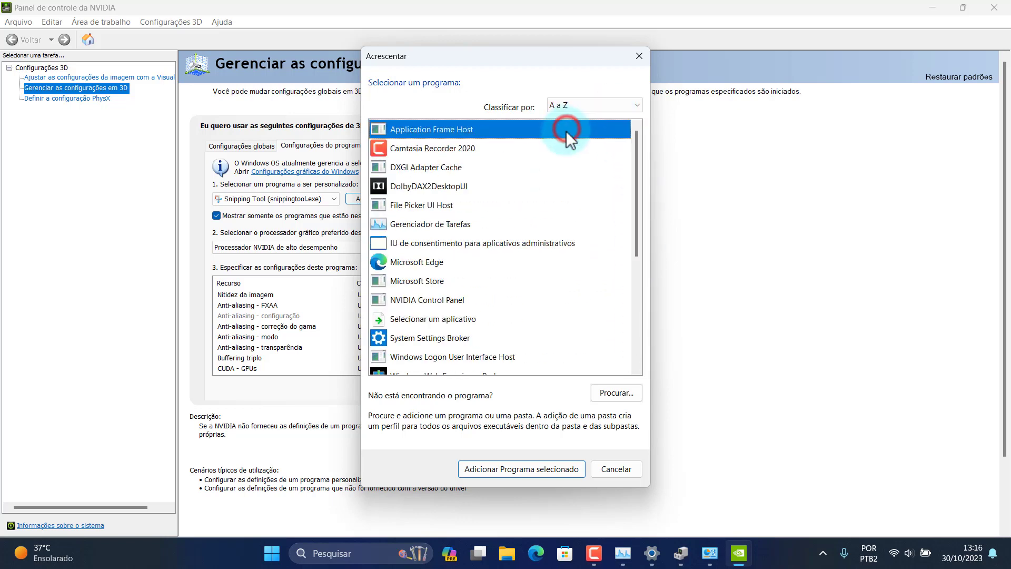
{"action": "scroll", "coordinate": [462, 179], "scroll_direction": "down", "scroll_amount": 4}
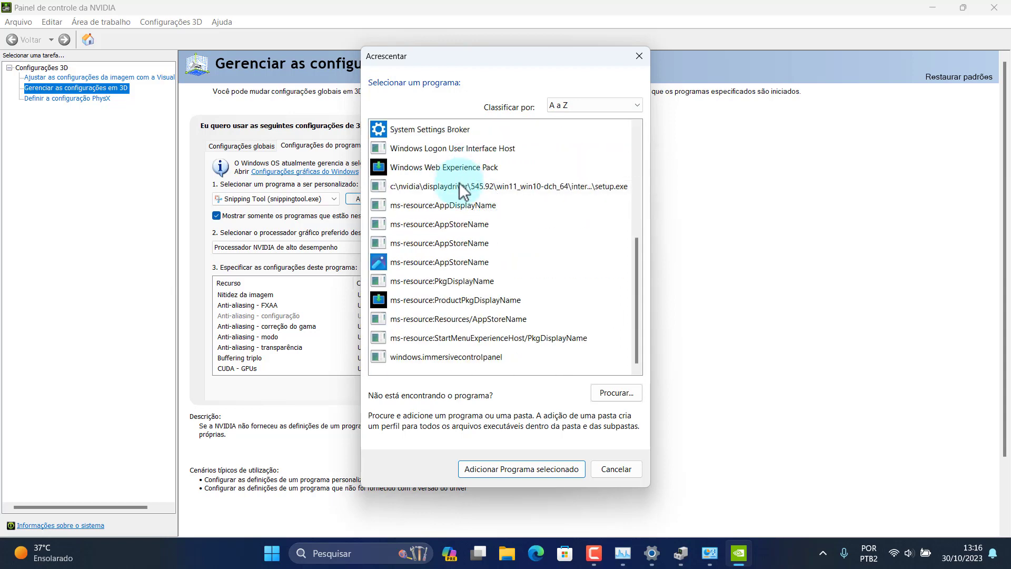
{"action": "scroll", "coordinate": [452, 263], "scroll_direction": "up", "scroll_amount": 4}
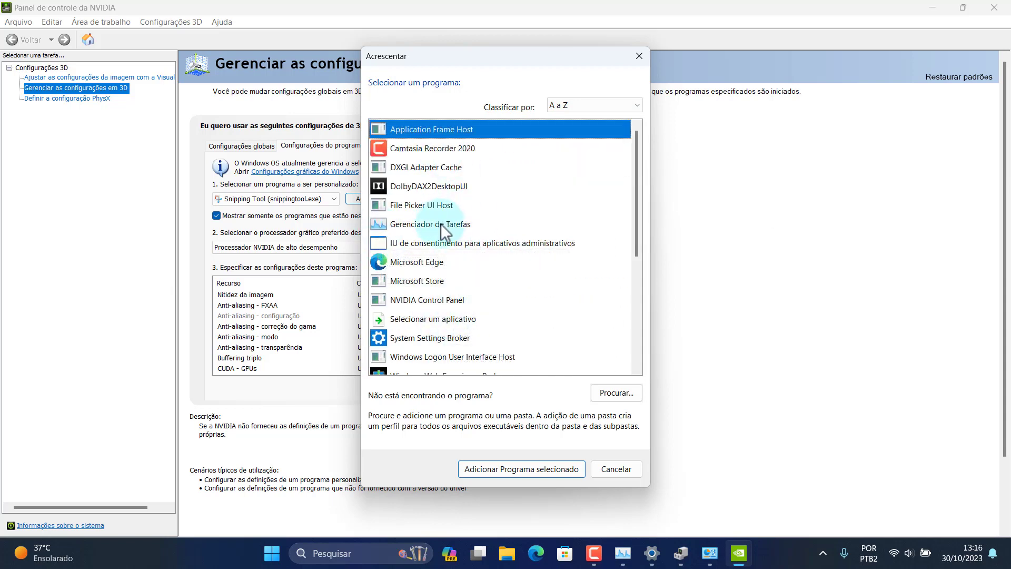
{"action": "mouse_move", "coordinate": [441, 226]}
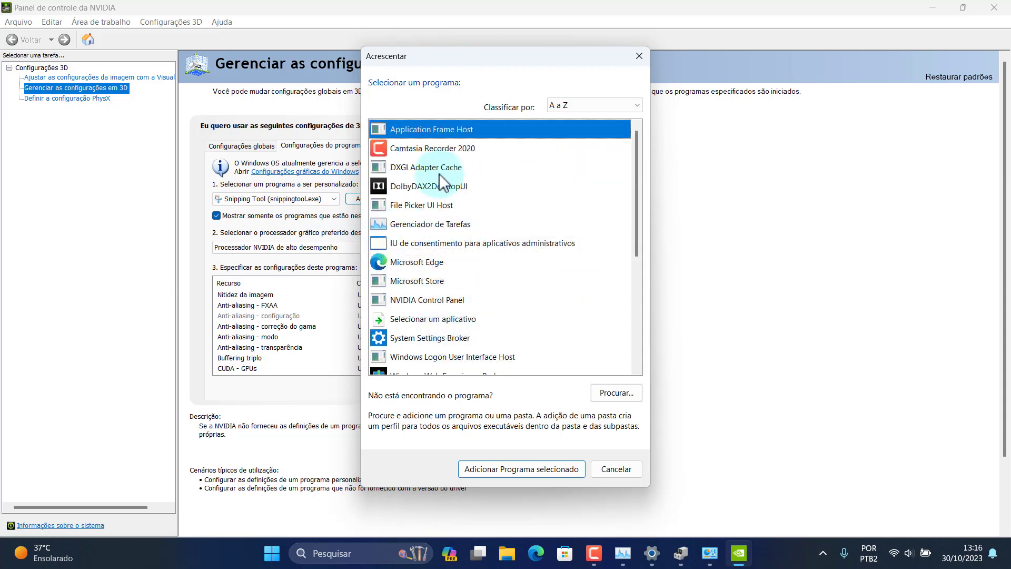
{"action": "scroll", "coordinate": [439, 174], "scroll_direction": "down", "scroll_amount": 4}
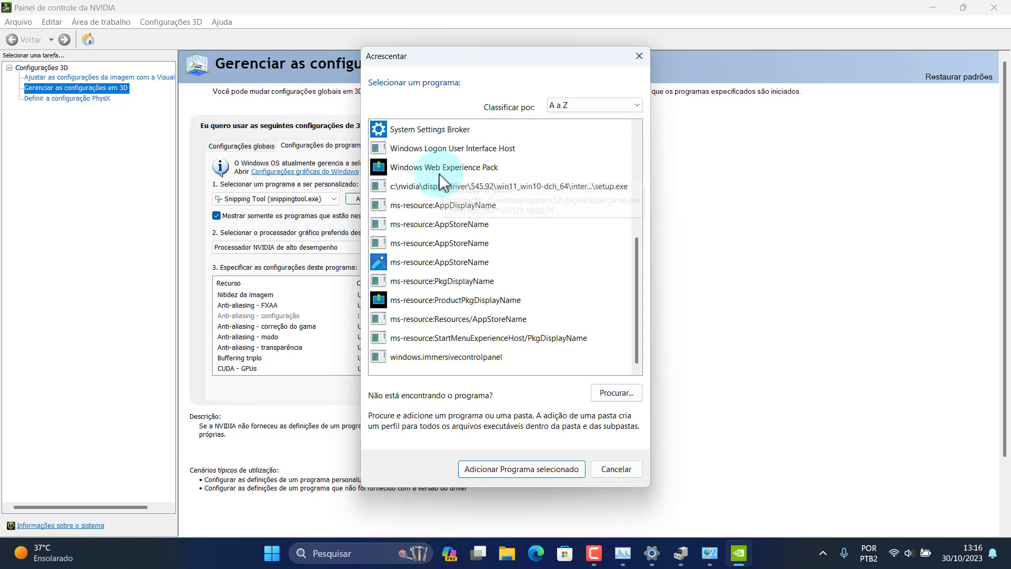
Step: Browse for the program's executable in the TechSmith folder under Arquivos de Programas on Disco Local (C:)
{"action": "left_click", "coordinate": [614, 390]}
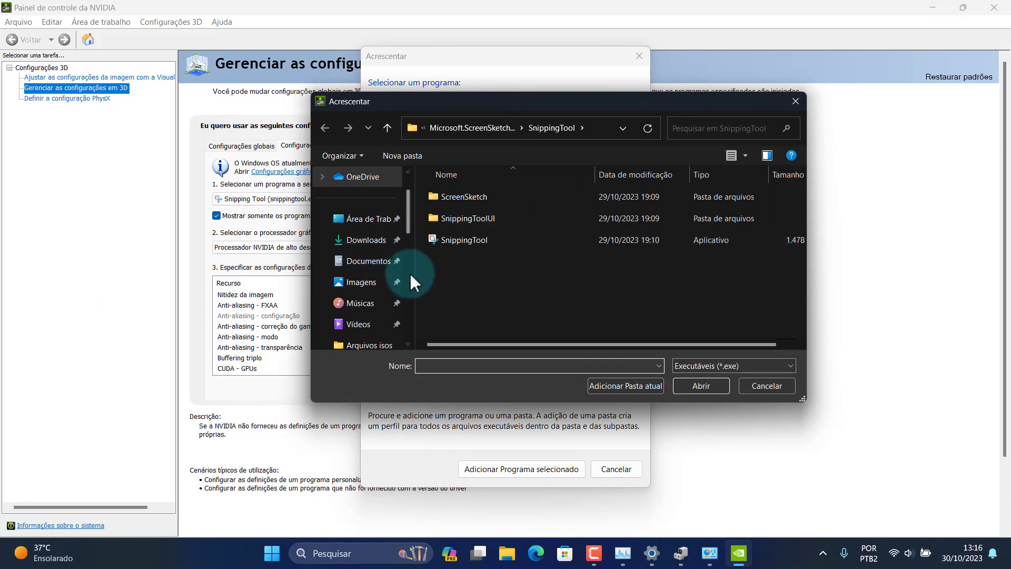
{"action": "scroll", "coordinate": [400, 266], "scroll_direction": "down", "scroll_amount": 5}
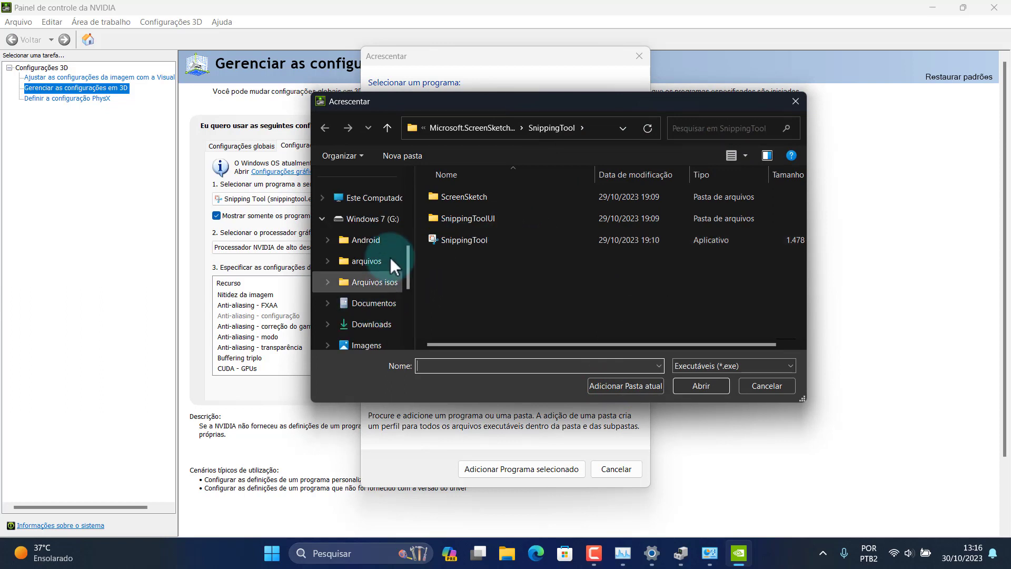
{"action": "left_click", "coordinate": [391, 201]}
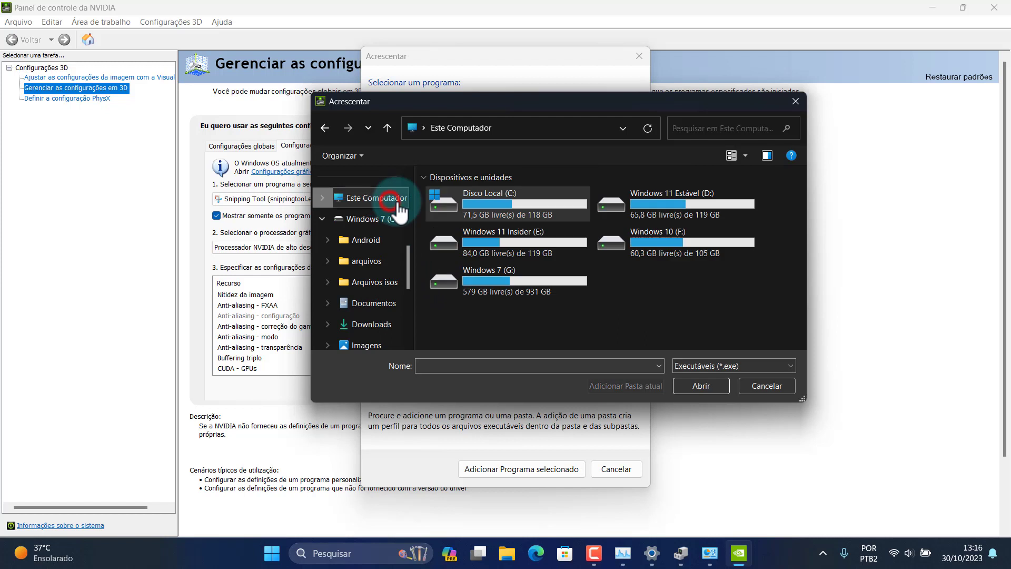
{"action": "double_click", "coordinate": [482, 204]}
{"action": "double_click", "coordinate": [504, 198]}
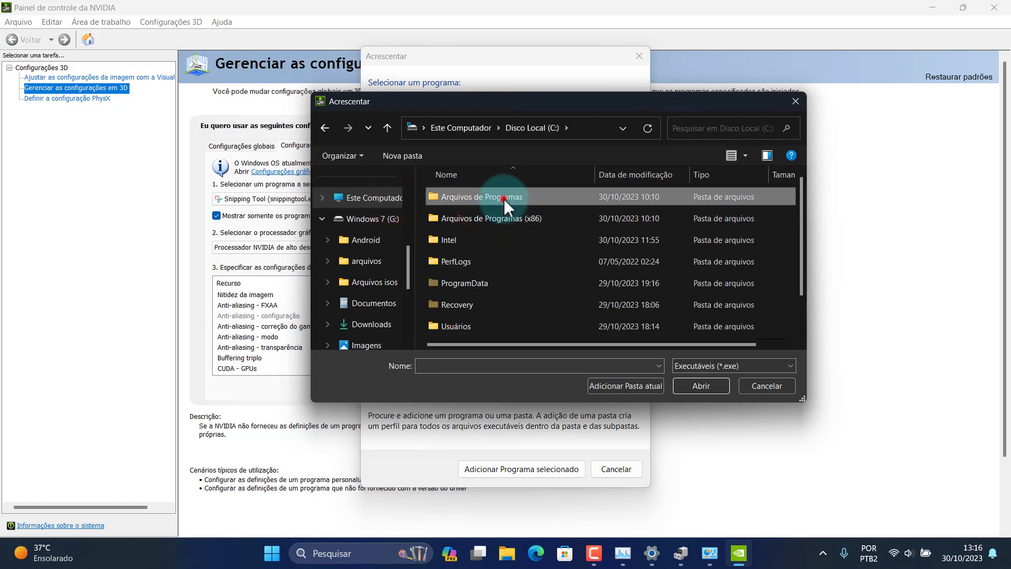
{"action": "scroll", "coordinate": [503, 203], "scroll_direction": "down", "scroll_amount": 5}
{"action": "scroll", "coordinate": [504, 225], "scroll_direction": "up", "scroll_amount": 1}
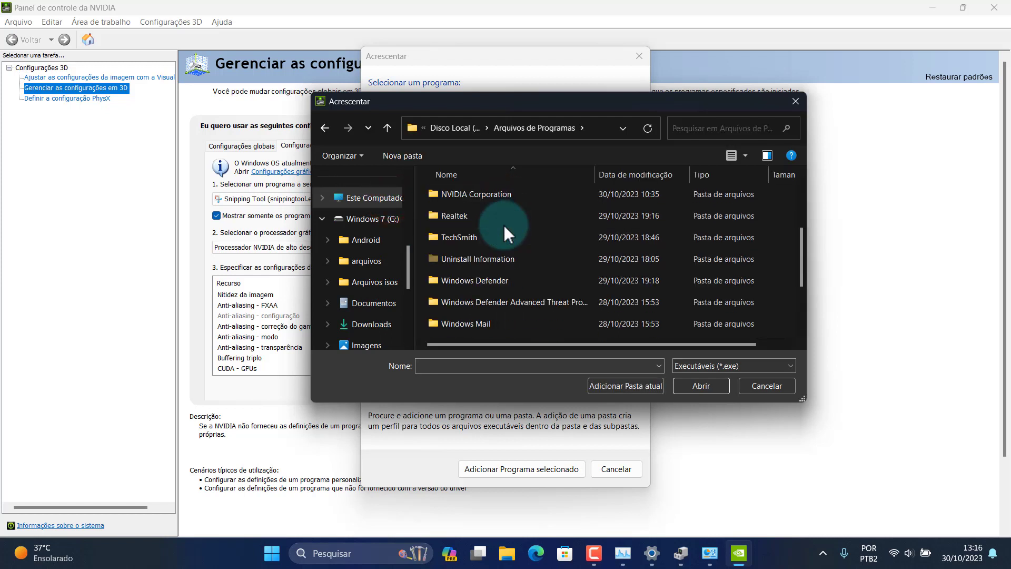
{"action": "left_click", "coordinate": [450, 235]}
{"action": "double_click", "coordinate": [450, 235]}
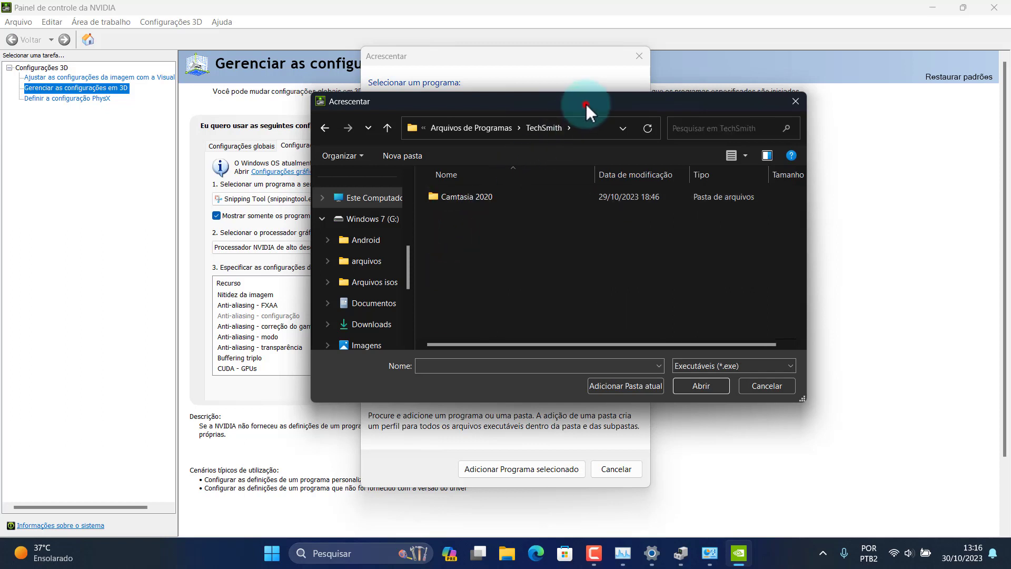
Step: Add the CamtasiaStudio executable from the Camtasia 2020 folder to the program-specific settings
{"action": "left_click_drag", "start_coordinate": [586, 103], "coordinate": [517, 92]}
{"action": "left_click", "coordinate": [407, 187]}
{"action": "double_click", "coordinate": [407, 187]}
{"action": "scroll", "coordinate": [407, 188], "scroll_direction": "down", "scroll_amount": 5}
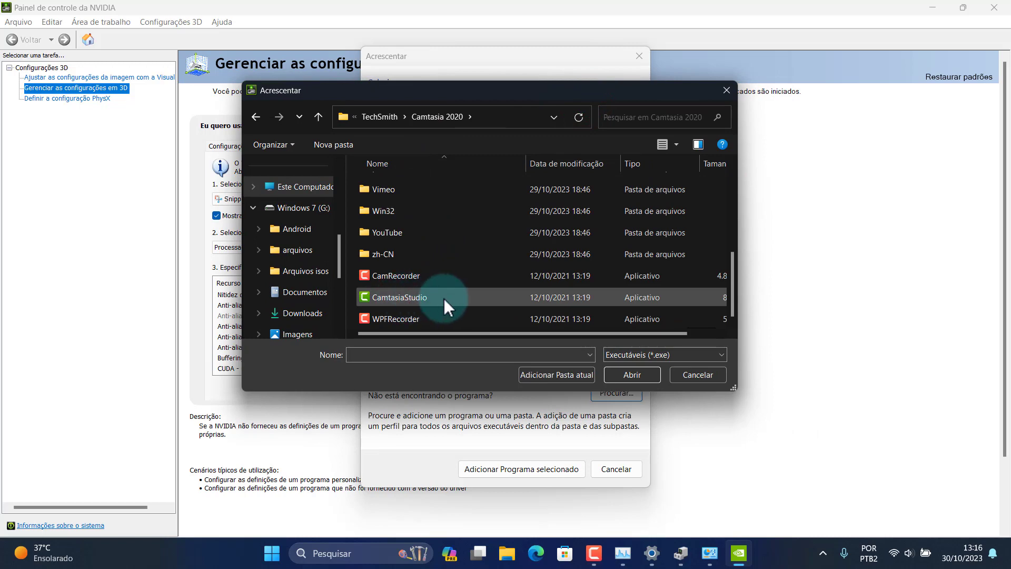
{"action": "left_click", "coordinate": [400, 298]}
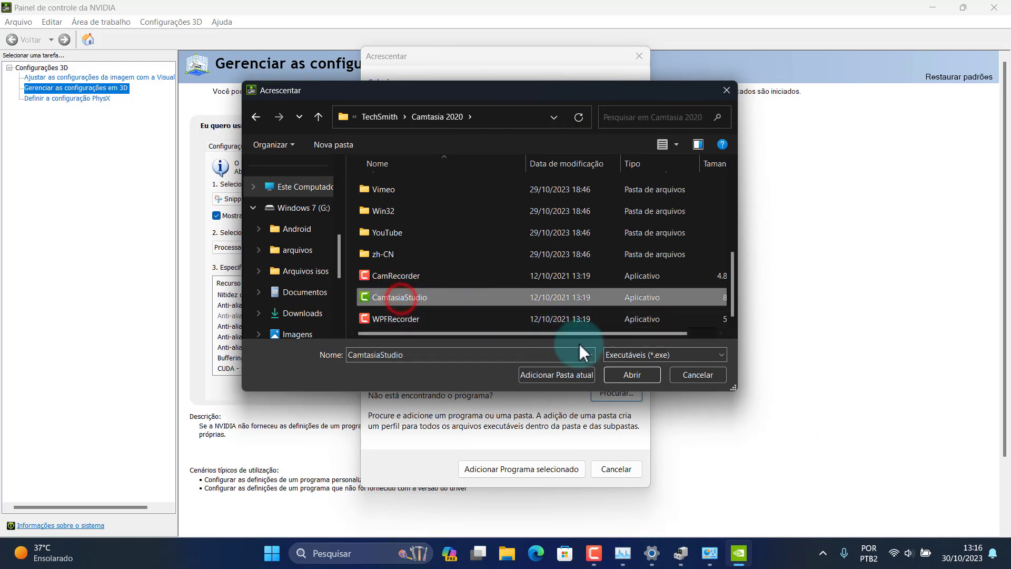
{"action": "left_click", "coordinate": [625, 374]}
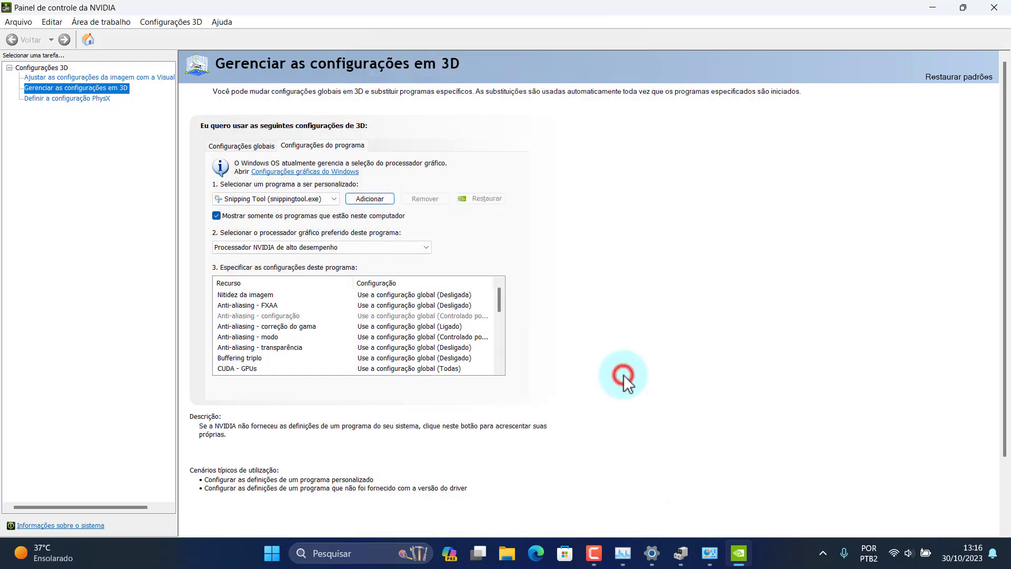
Step: Set the preferred graphics processor for CamtasiaStudio to Processador NVIDIA de alto desempenho and apply the change
{"action": "left_click", "coordinate": [291, 248]}
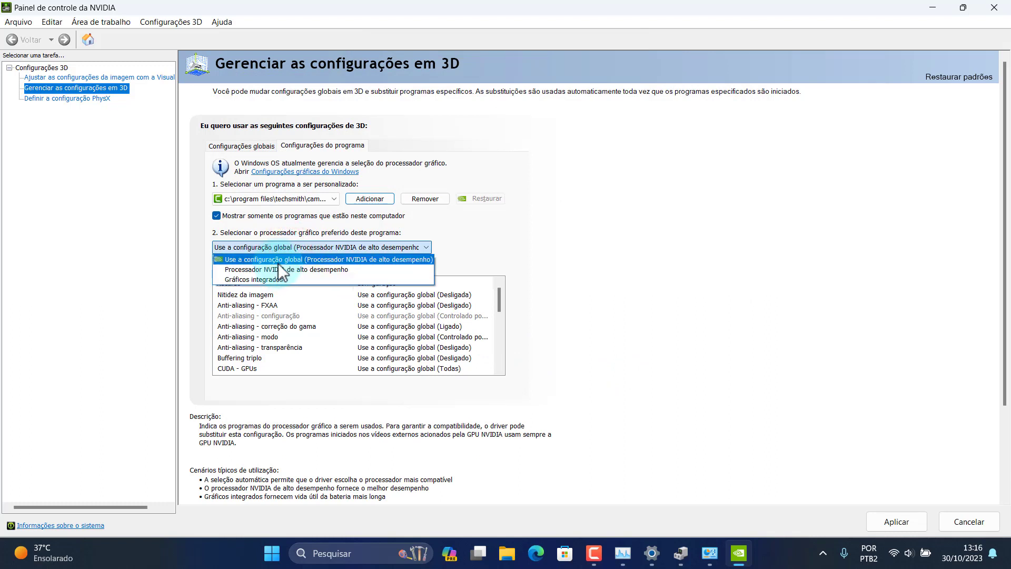
{"action": "left_click", "coordinate": [289, 270]}
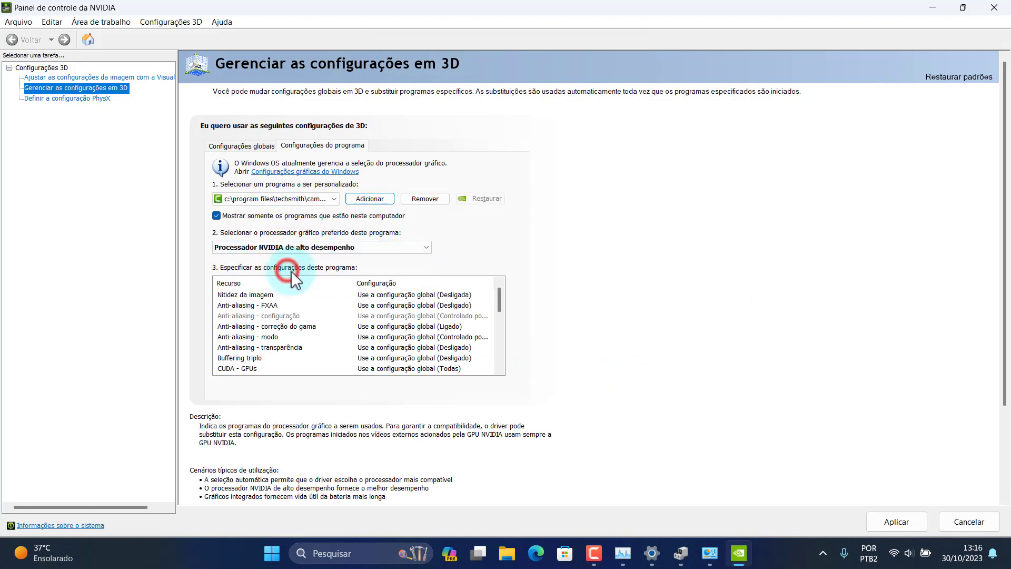
{"action": "left_click", "coordinate": [895, 519]}
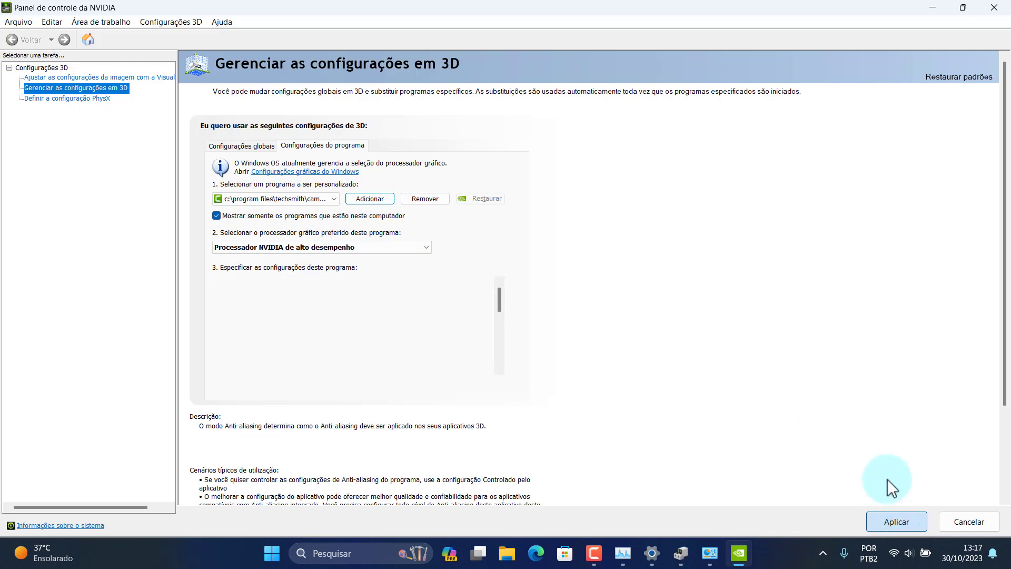
{"action": "left_click", "coordinate": [886, 519]}
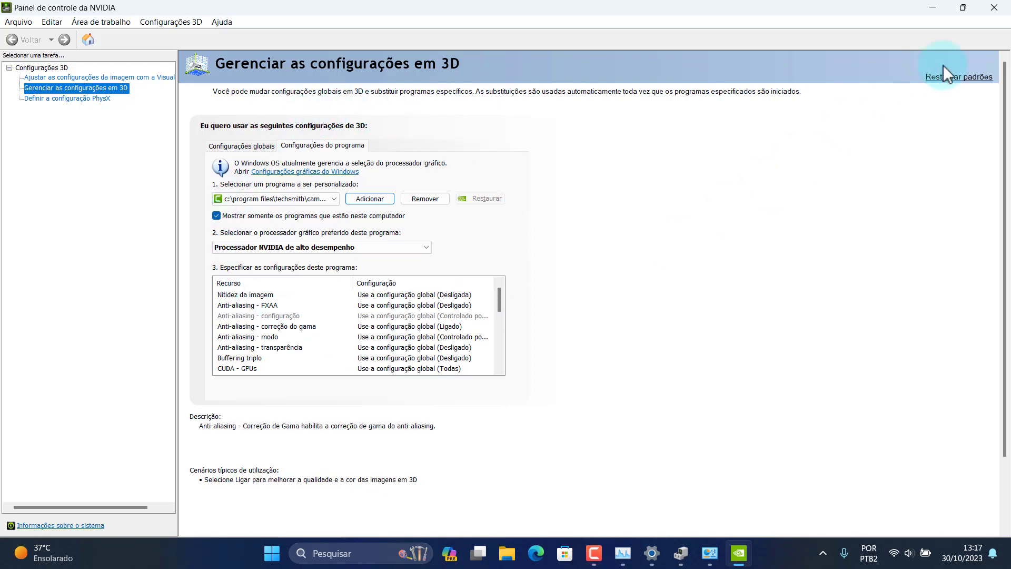
Step: Close the NVIDIA control panel and check the Modo de Jogo setting under Jogos in Windows Settings
{"action": "left_click", "coordinate": [1004, 8]}
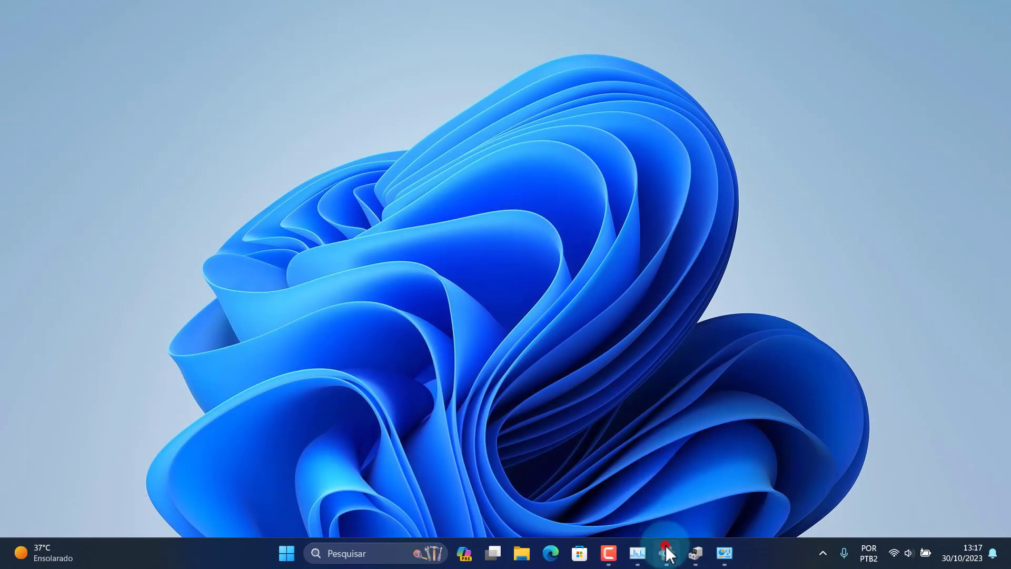
{"action": "left_click", "coordinate": [666, 551]}
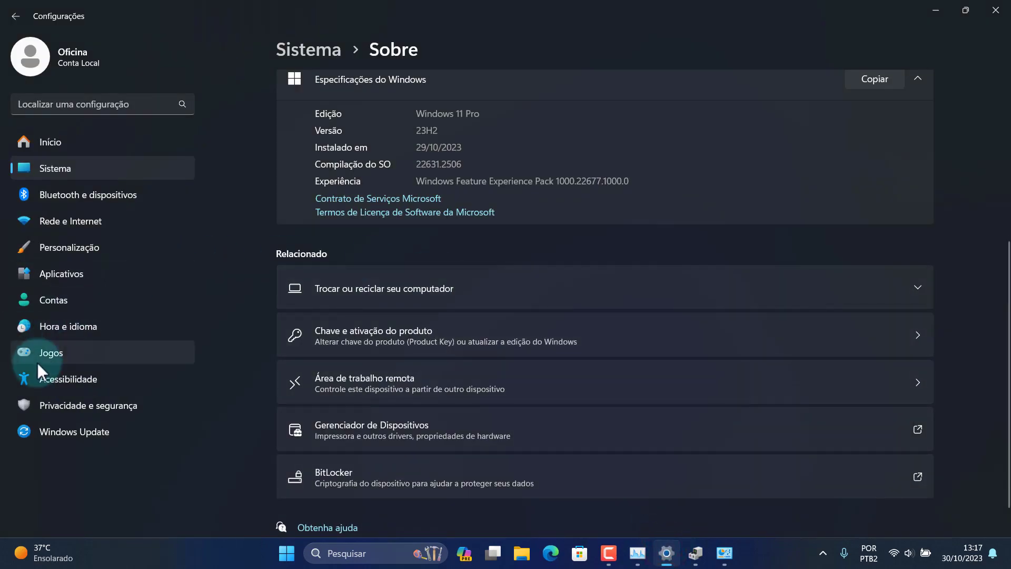
{"action": "left_click", "coordinate": [55, 355]}
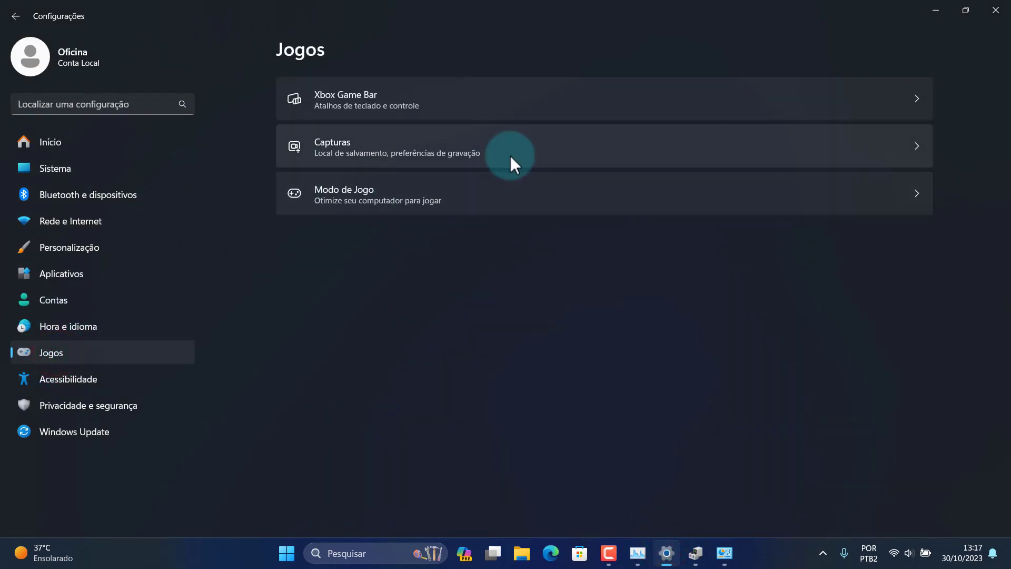
{"action": "left_click", "coordinate": [351, 197]}
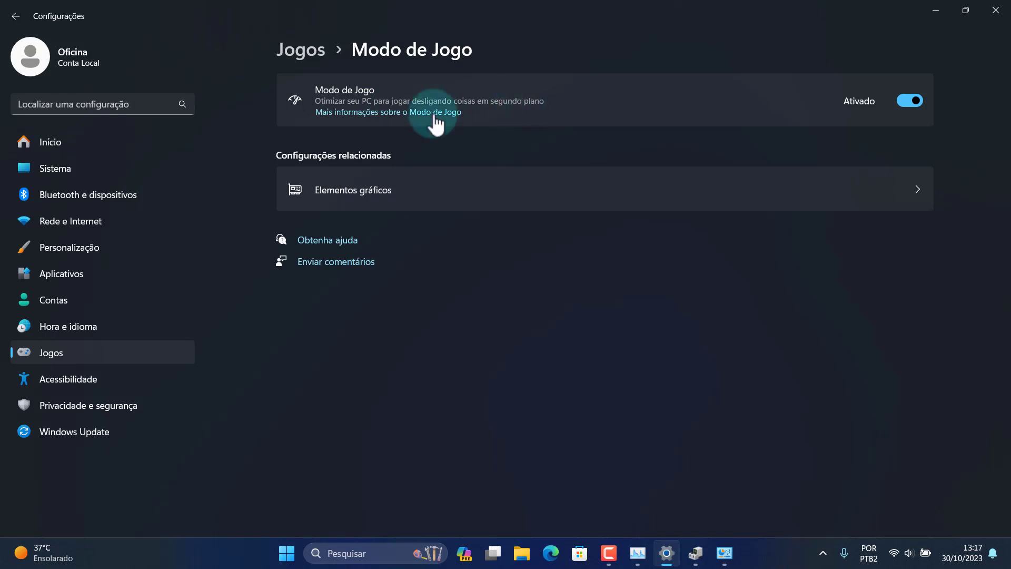
Step: Review the default graphics settings for hardware-accelerated GPU scheduling and windowed-game optimizations, and return to Elementos gráficos
{"action": "left_click", "coordinate": [369, 188]}
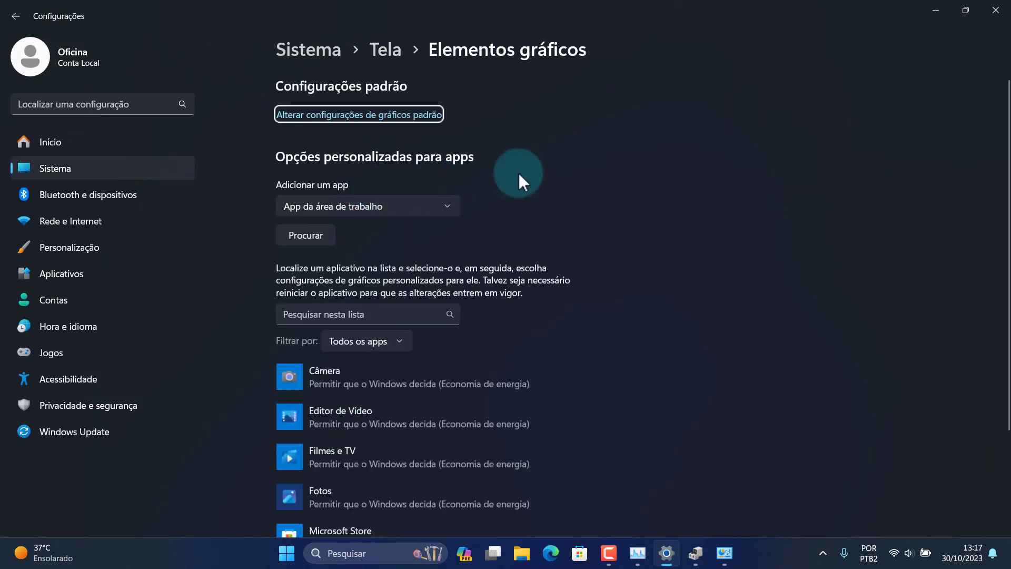
{"action": "left_click", "coordinate": [366, 119]}
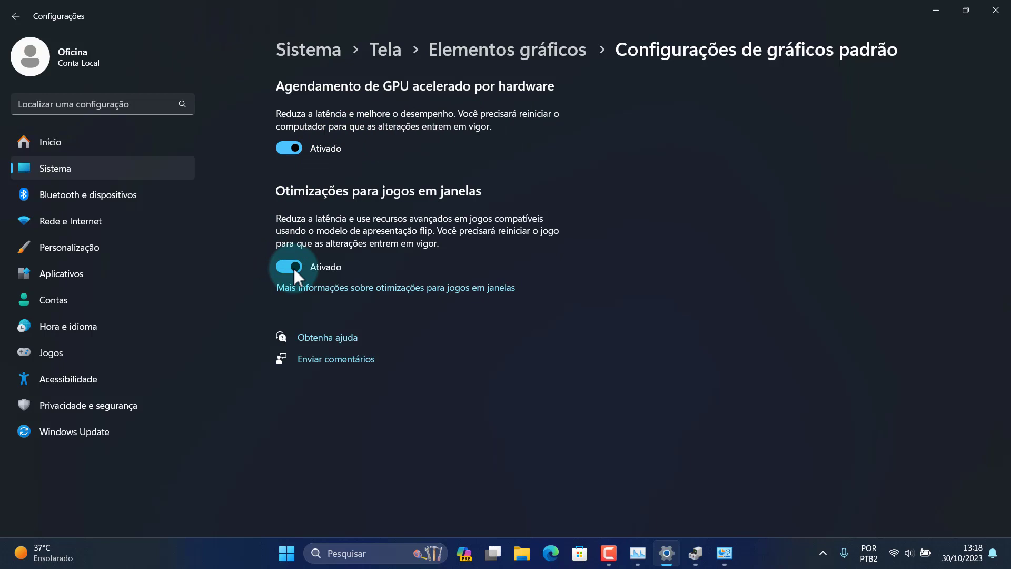
{"action": "left_click", "coordinate": [15, 17]}
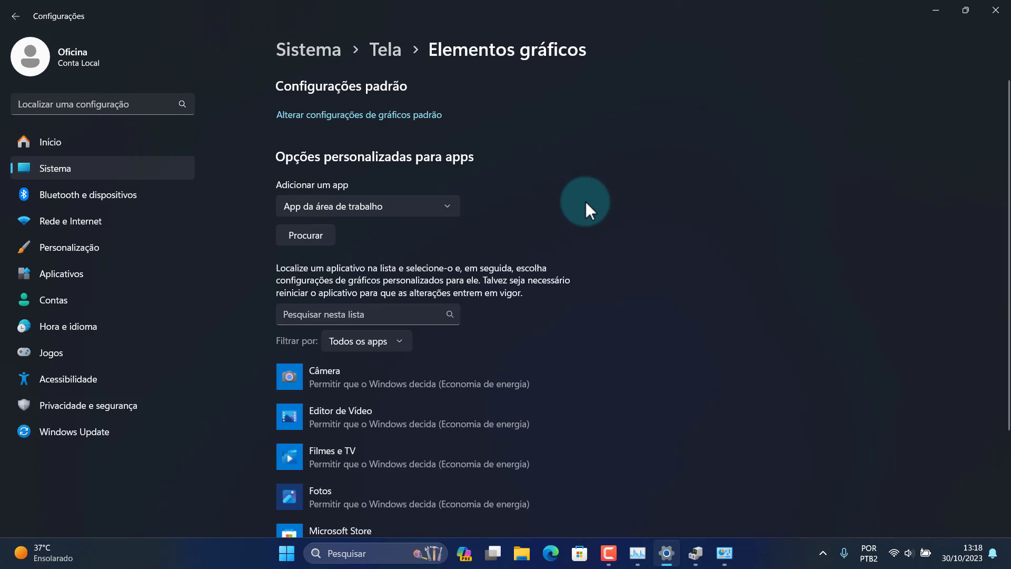
Step: Dismiss the custom app file picker, launch Ferramenta de Captura and minimize its window
{"action": "left_click", "coordinate": [313, 236]}
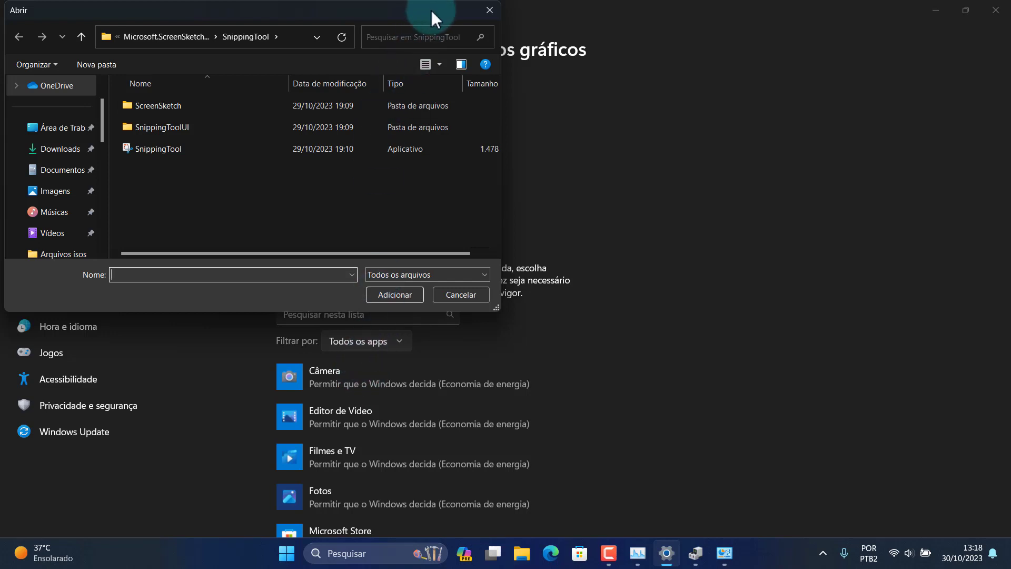
{"action": "left_click", "coordinate": [492, 10]}
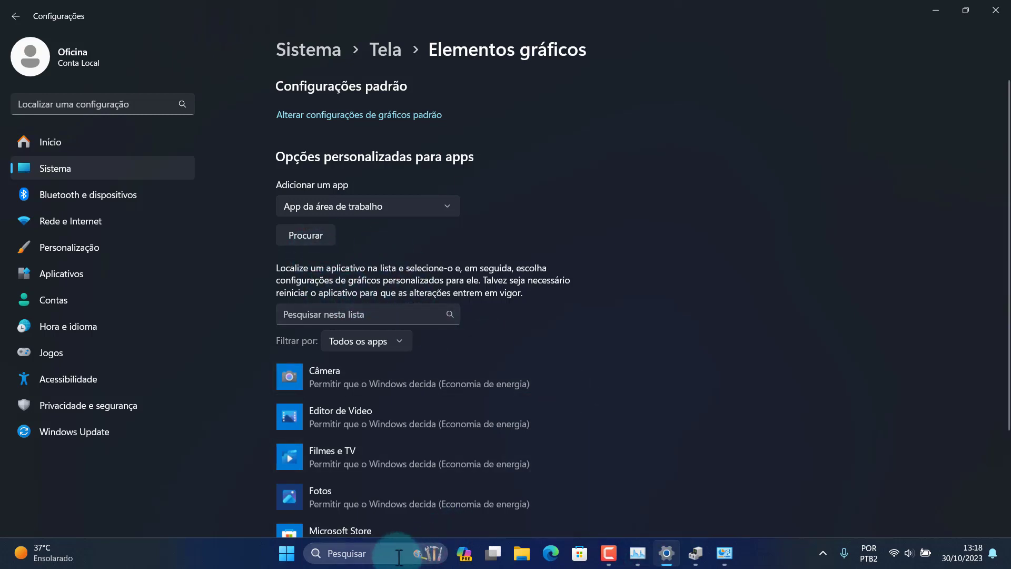
{"action": "left_click", "coordinate": [340, 555]}
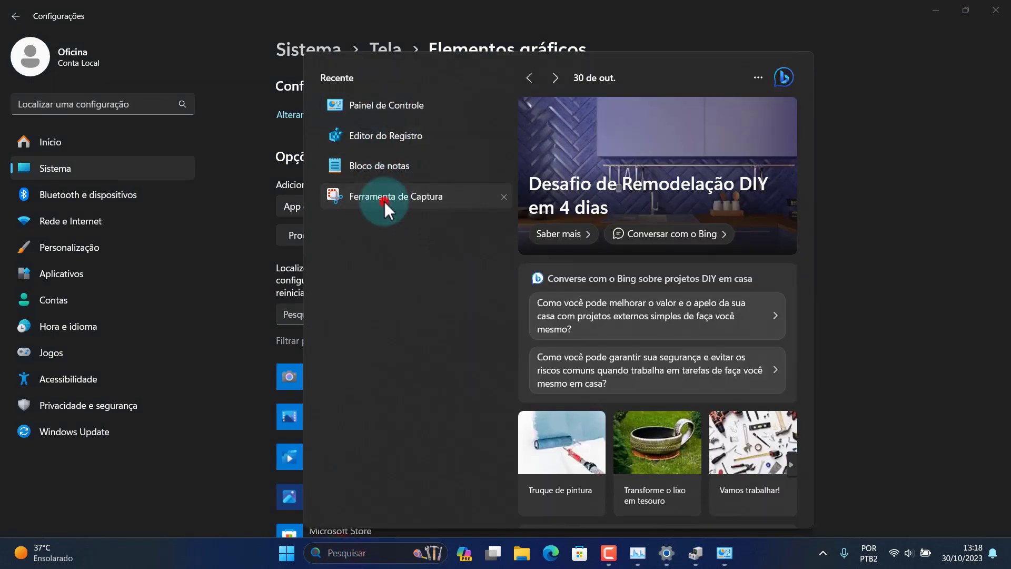
{"action": "left_click", "coordinate": [384, 201]}
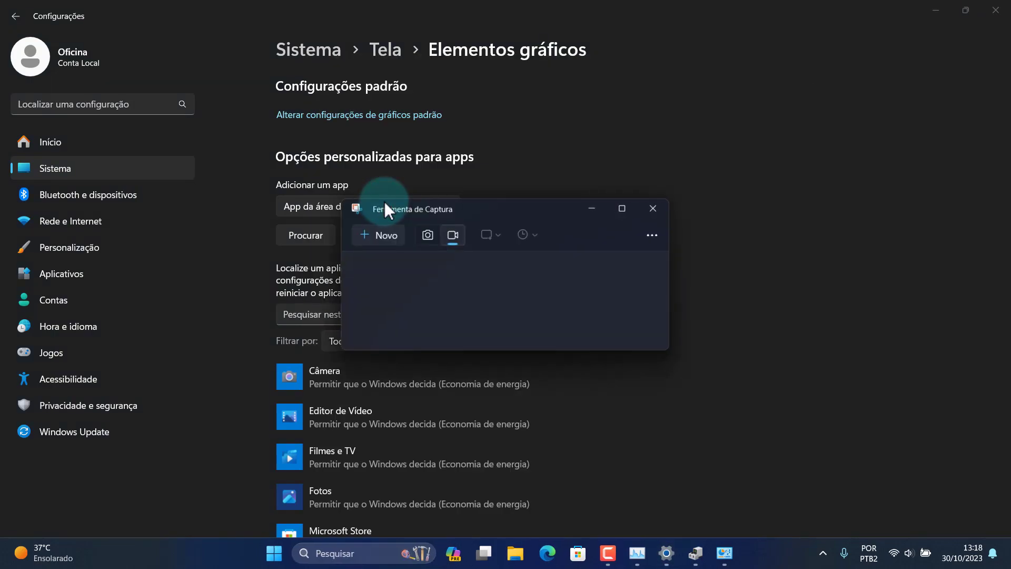
{"action": "left_click", "coordinate": [596, 207]}
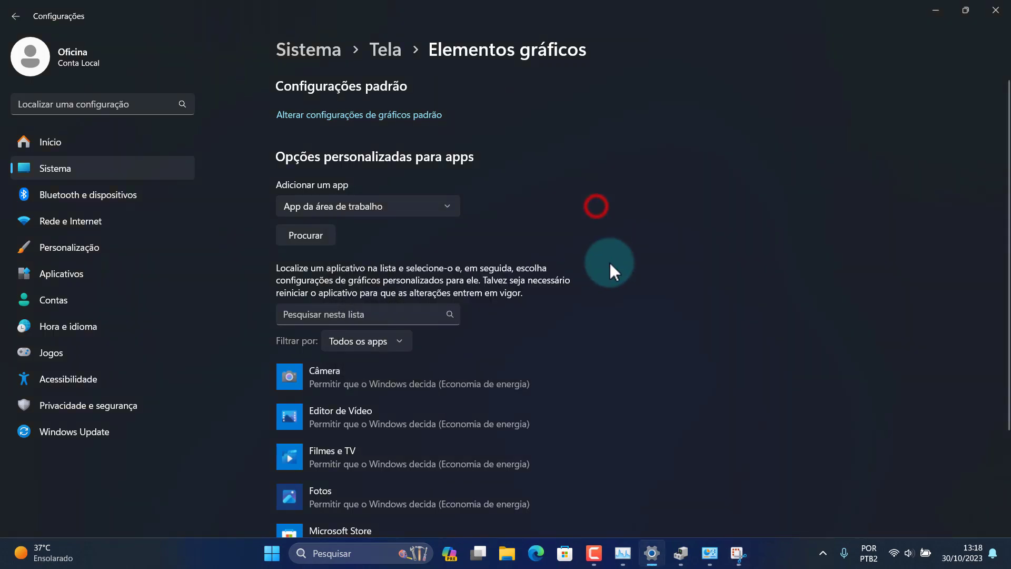
Step: Switch to Task Manager and open the file location of the SnippingTool.exe process under Ferramenta de Captura
{"action": "left_click", "coordinate": [622, 553]}
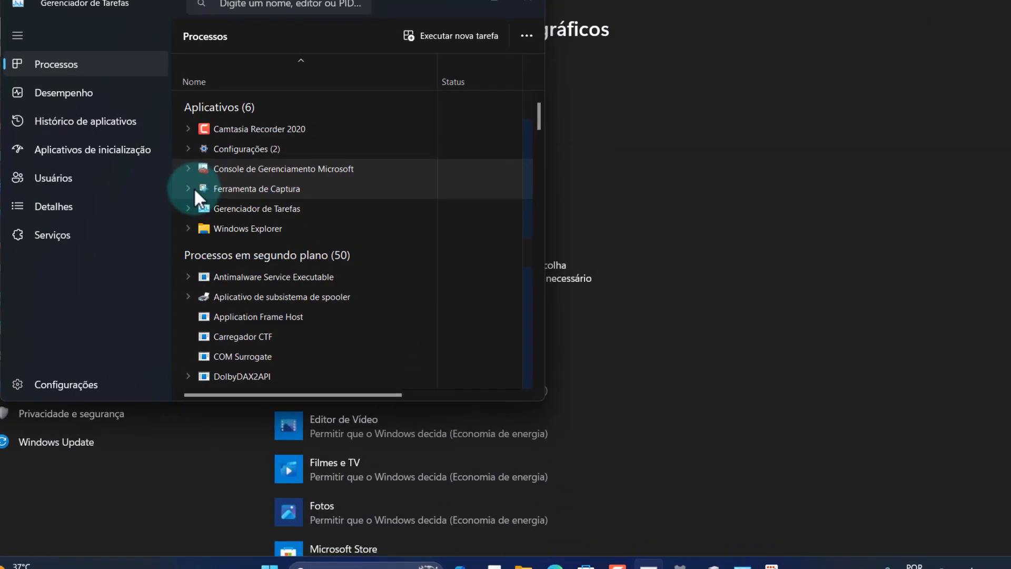
{"action": "left_click", "coordinate": [197, 197]}
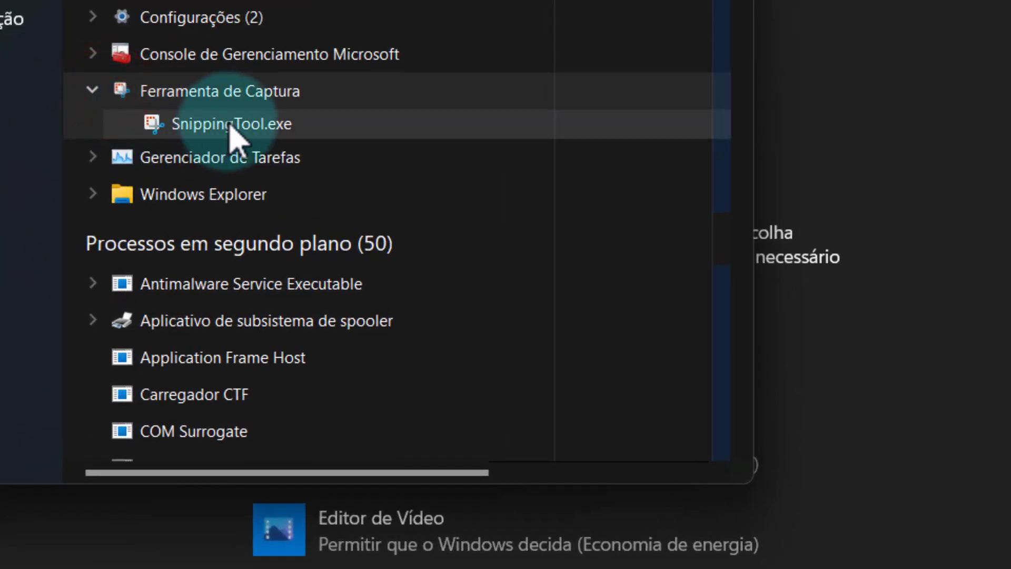
{"action": "right_click", "coordinate": [230, 128]}
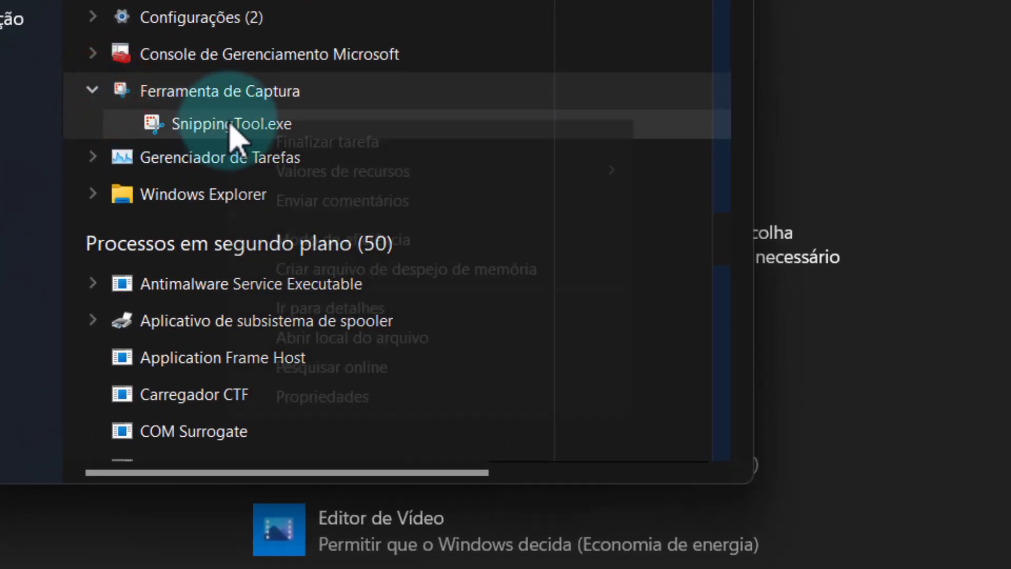
{"action": "left_click", "coordinate": [307, 329]}
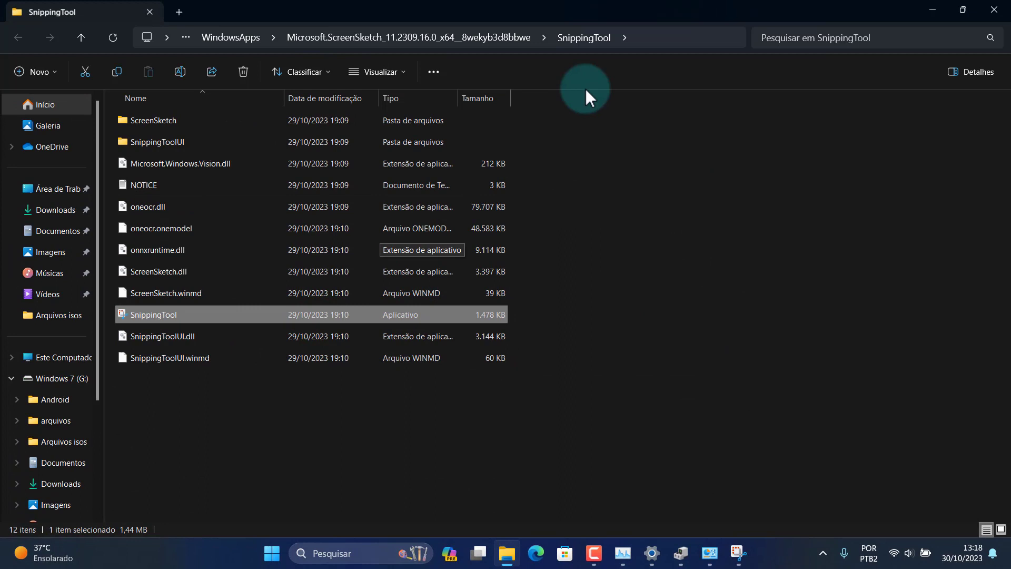
Step: Copy the full path of the SnippingTool application, close its folder and minimize Task Manager
{"action": "left_click", "coordinate": [659, 37]}
{"action": "left_click", "coordinate": [144, 318]}
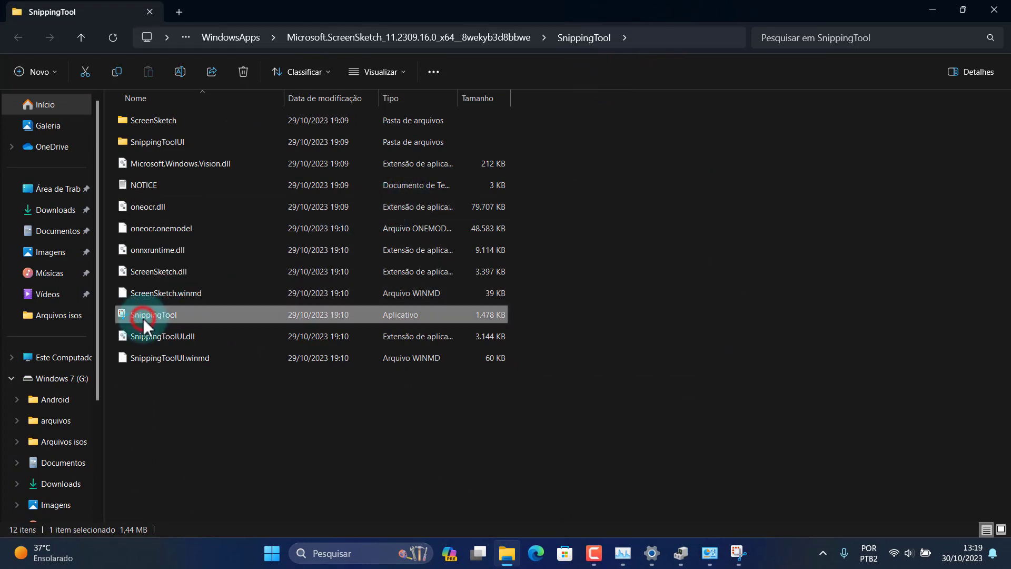
{"action": "right_click", "coordinate": [150, 317]}
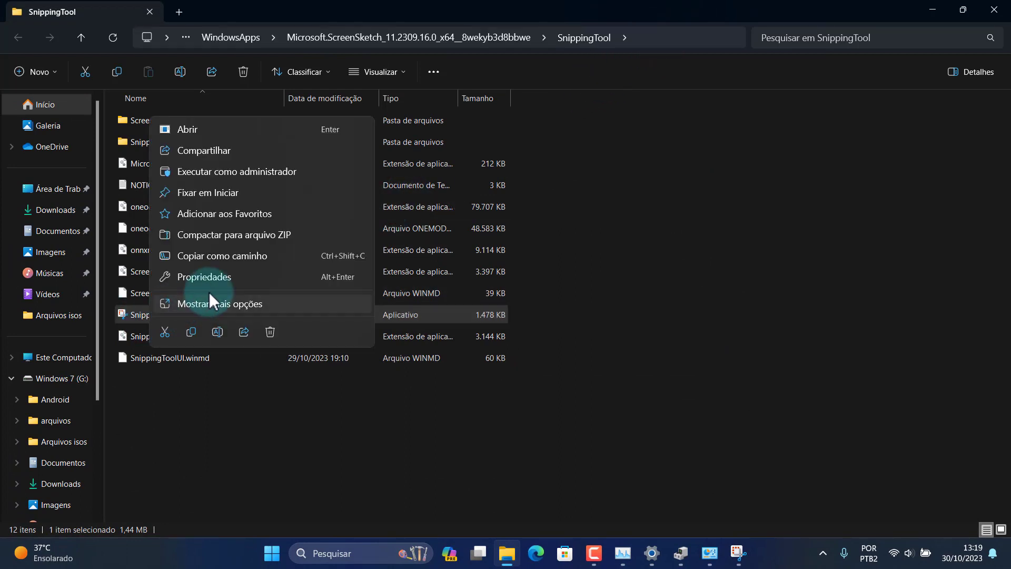
{"action": "left_click", "coordinate": [254, 255]}
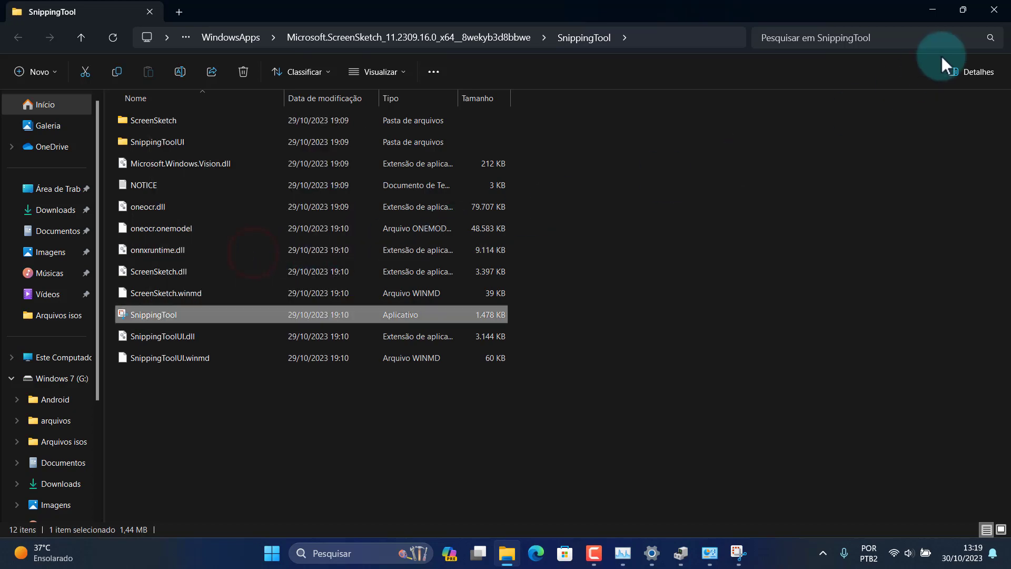
{"action": "left_click", "coordinate": [993, 12]}
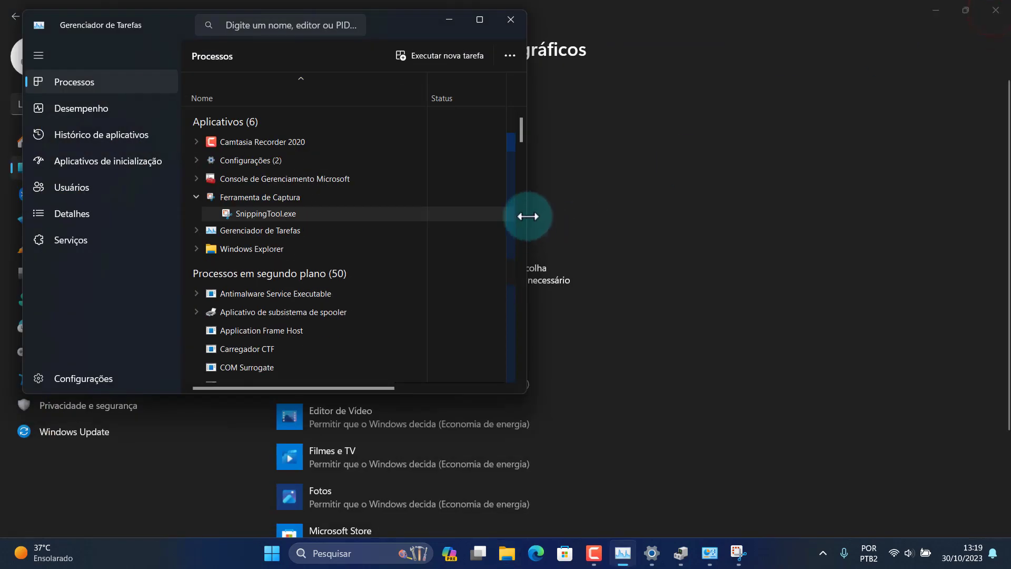
{"action": "left_click", "coordinate": [450, 18]}
Step: Return to Settings and add SnippingTool.exe to the custom graphics apps using the copied path without its quotation marks
{"action": "left_click", "coordinate": [653, 552]}
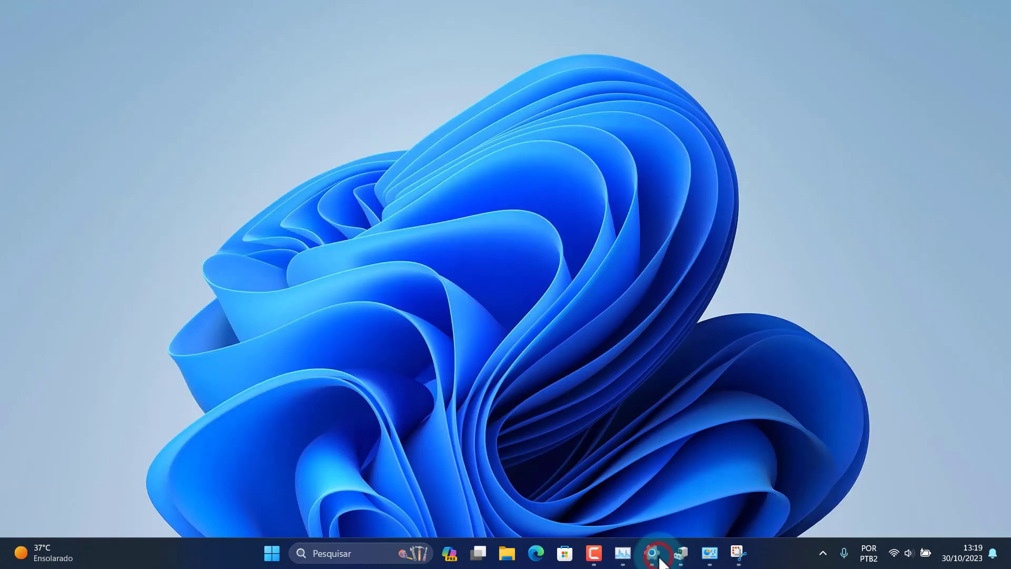
{"action": "left_click", "coordinate": [652, 553]}
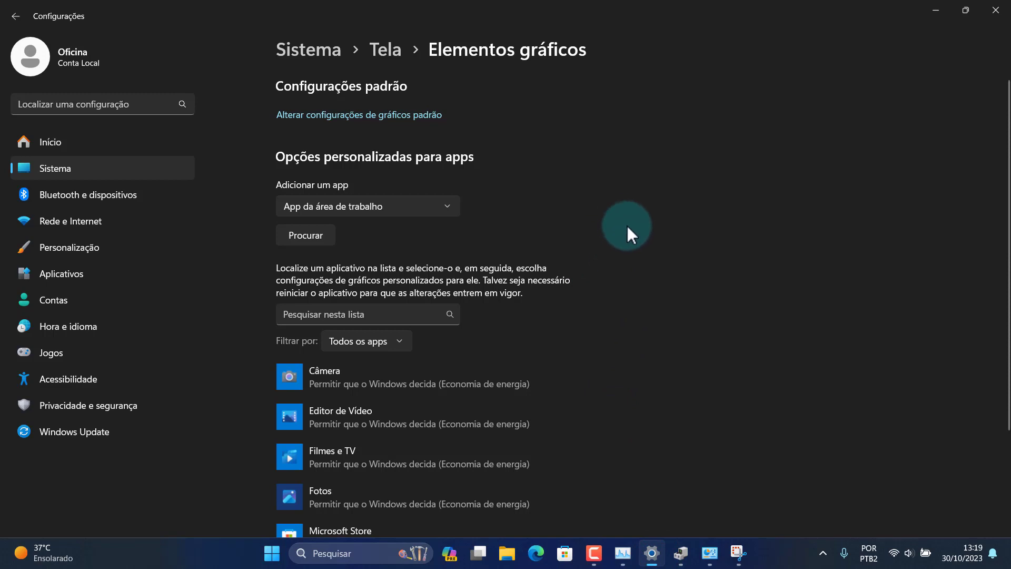
{"action": "left_click", "coordinate": [312, 237]}
{"action": "right_click", "coordinate": [250, 273]}
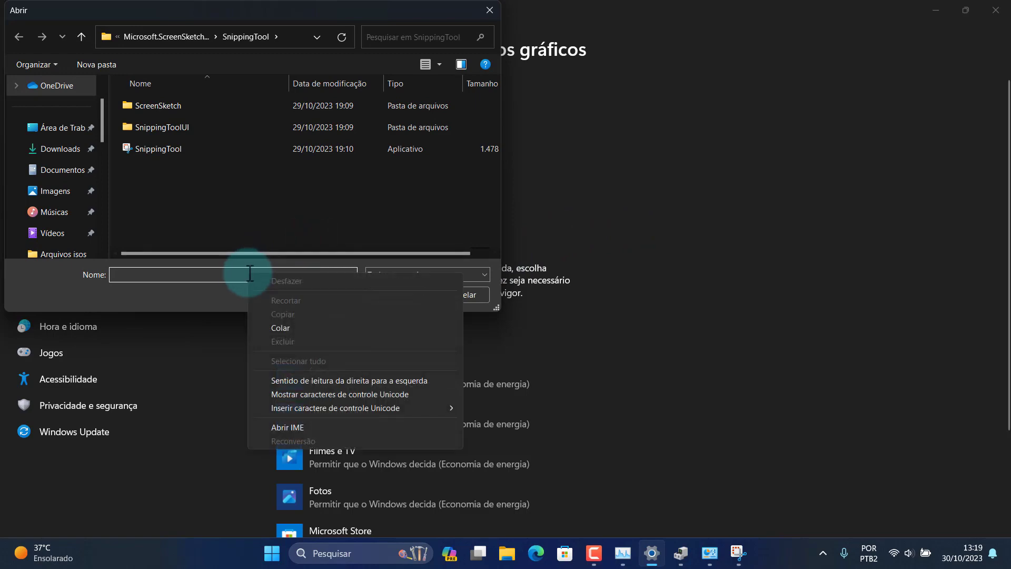
{"action": "left_click", "coordinate": [279, 328]}
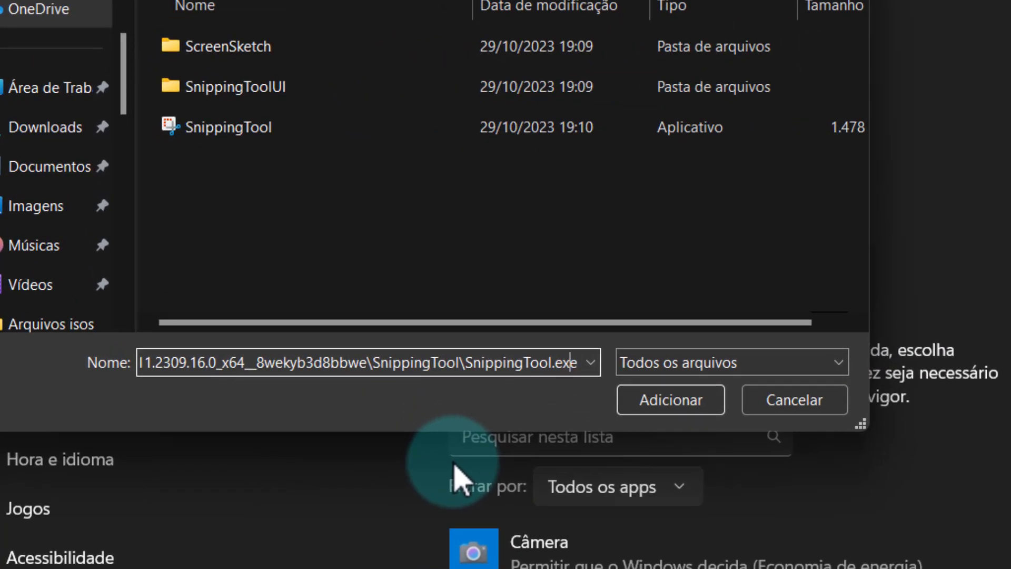
{"action": "key", "text": "Left"}
{"action": "key", "text": "Left"}
{"action": "key", "text": "Left"}
{"action": "key", "text": "Left"}
{"action": "key", "text": "Left"}
{"action": "key", "text": "Left"}
{"action": "key", "text": "Left"}
{"action": "key", "text": "Left"}
{"action": "key", "text": "Left"}
{"action": "key", "text": "Left"}
{"action": "key", "text": "Left"}
{"action": "key", "text": "Left"}
{"action": "key", "text": "Left"}
{"action": "key", "text": "Left"}
{"action": "key", "text": "Left"}
{"action": "key", "text": "Left"}
{"action": "key", "text": "Left"}
{"action": "key", "text": "Left"}
{"action": "key", "text": "Left"}
{"action": "key", "text": "Left"}
{"action": "key", "text": "Left"}
{"action": "key", "text": "Left"}
{"action": "key", "text": "Left"}
{"action": "key", "text": "Left"}
{"action": "key", "text": "Left"}
{"action": "key", "text": "Left"}
{"action": "key", "text": "Left"}
{"action": "key", "text": "Left"}
{"action": "key", "text": "Left"}
{"action": "key", "text": "Left"}
{"action": "key", "text": "Left"}
{"action": "key", "text": "Left"}
{"action": "key", "text": "Left"}
{"action": "key", "text": "Left"}
{"action": "key", "text": "Left"}
{"action": "key", "text": "Left"}
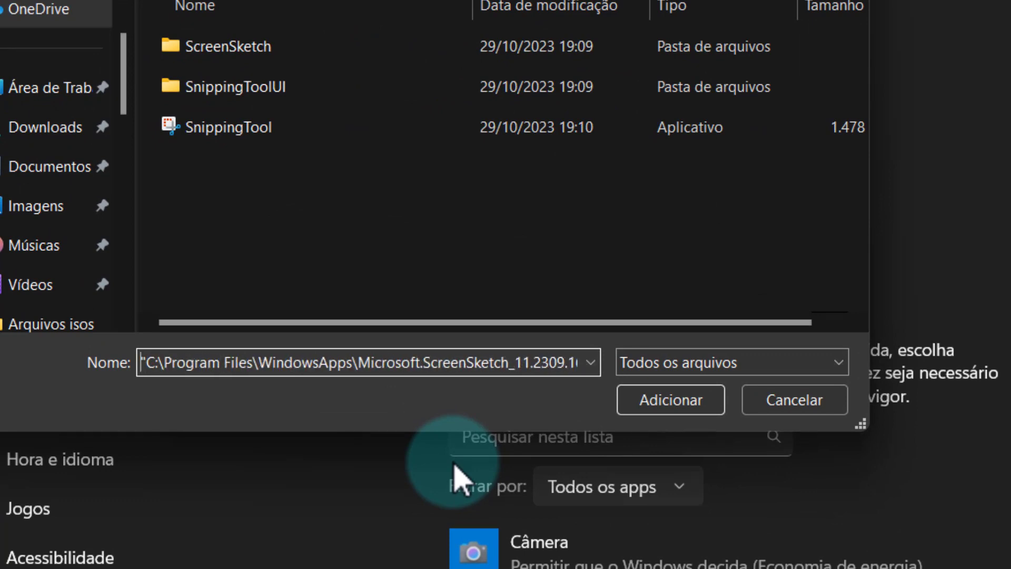
{"action": "key", "text": "BackSpace"}
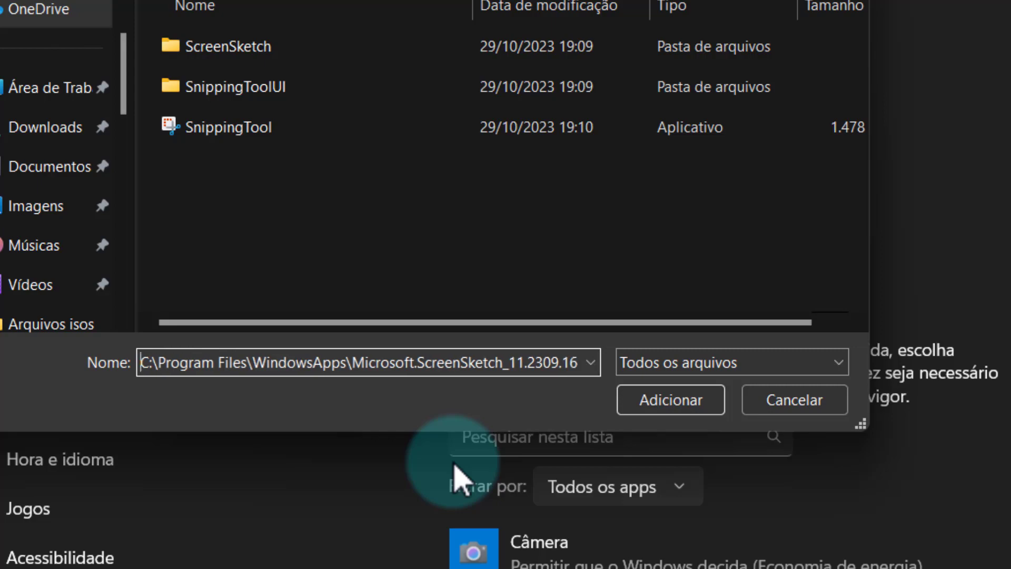
{"action": "left_click", "coordinate": [686, 398]}
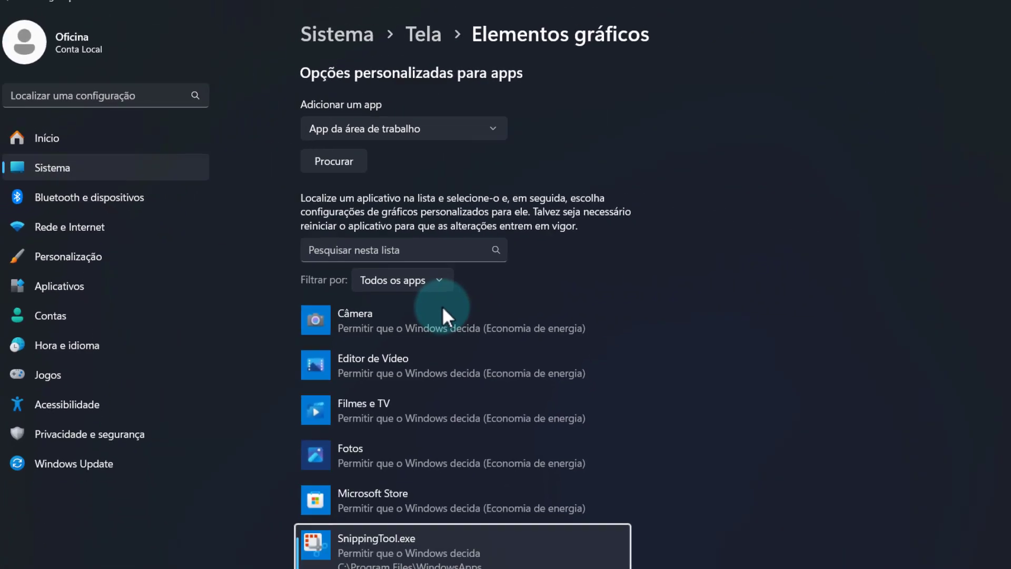
Step: Save Alto desempenho as the graphics preference for SnippingTool.exe, and recheck the choice in its options
{"action": "scroll", "coordinate": [416, 396], "scroll_direction": "down", "scroll_amount": 2}
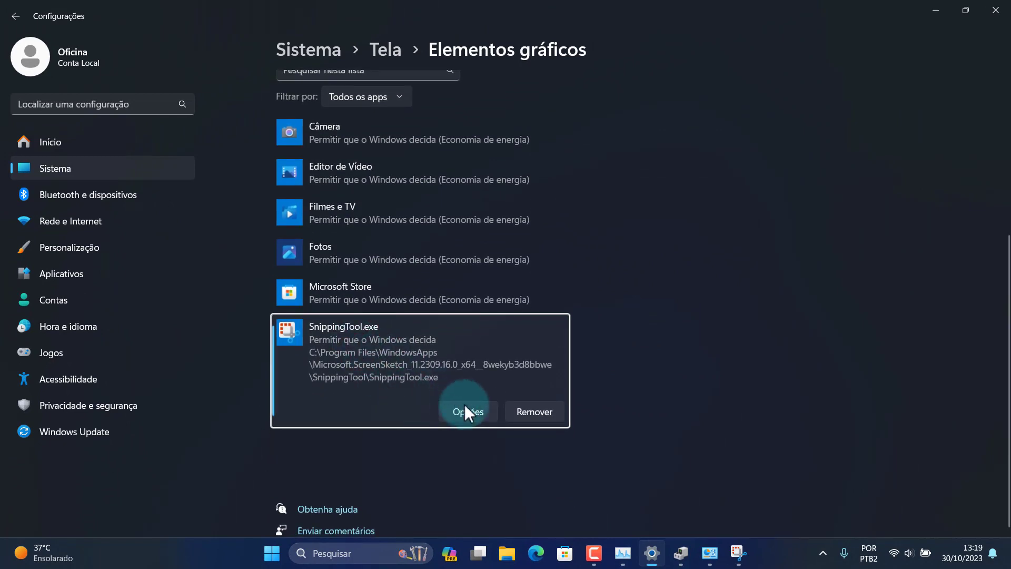
{"action": "left_click", "coordinate": [476, 410]}
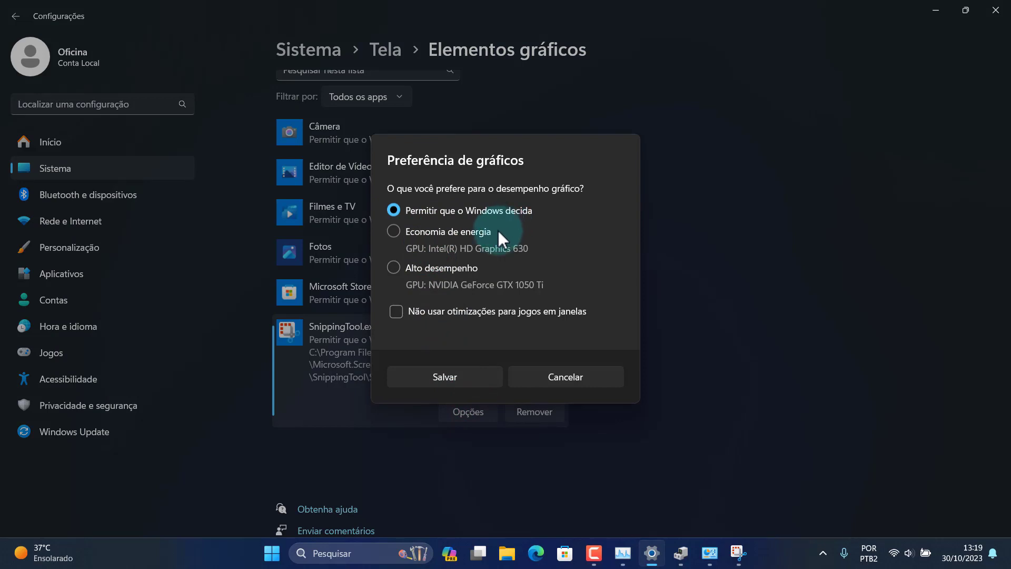
{"action": "left_click", "coordinate": [396, 269]}
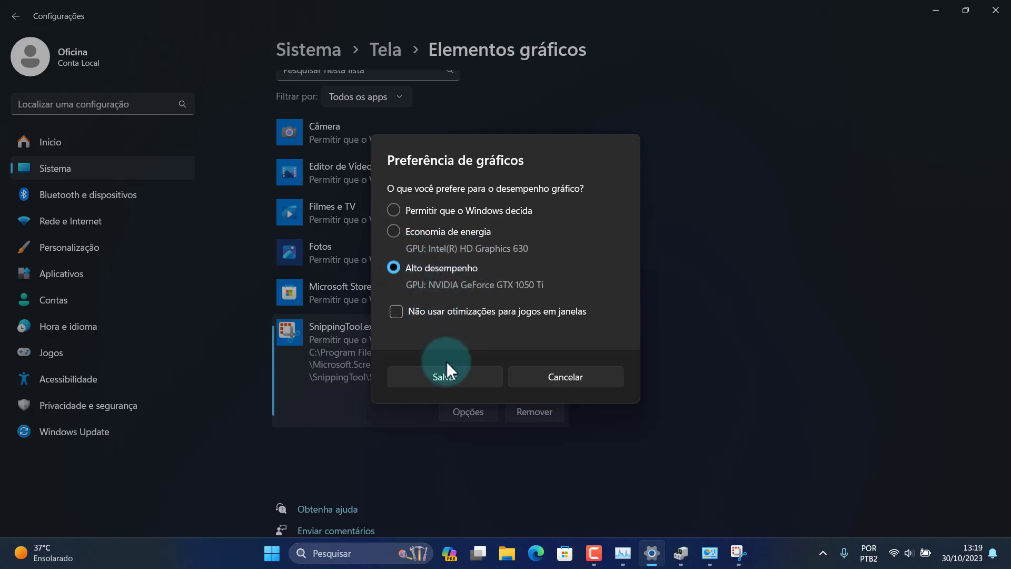
{"action": "left_click", "coordinate": [450, 376]}
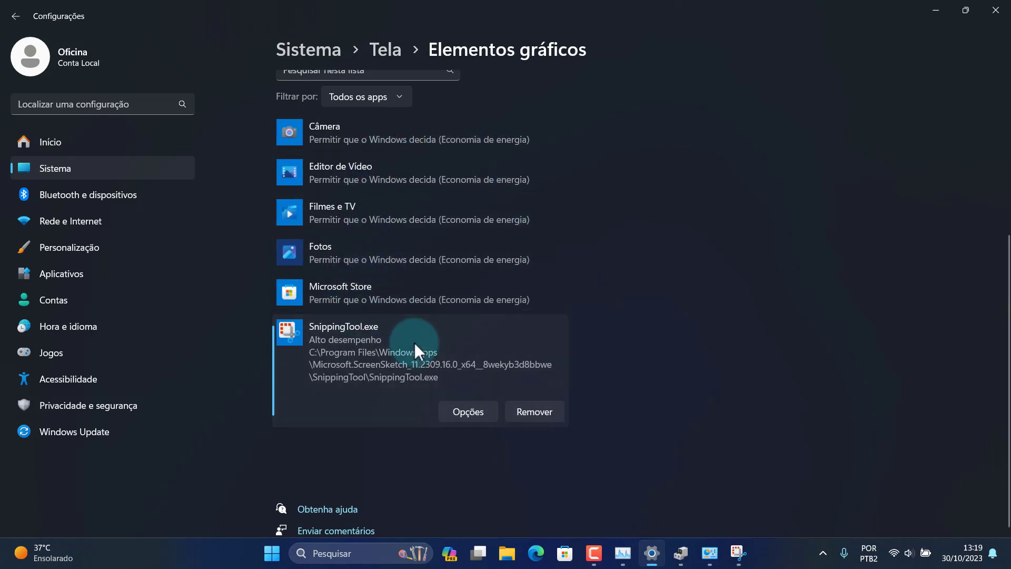
{"action": "left_click", "coordinate": [467, 409]}
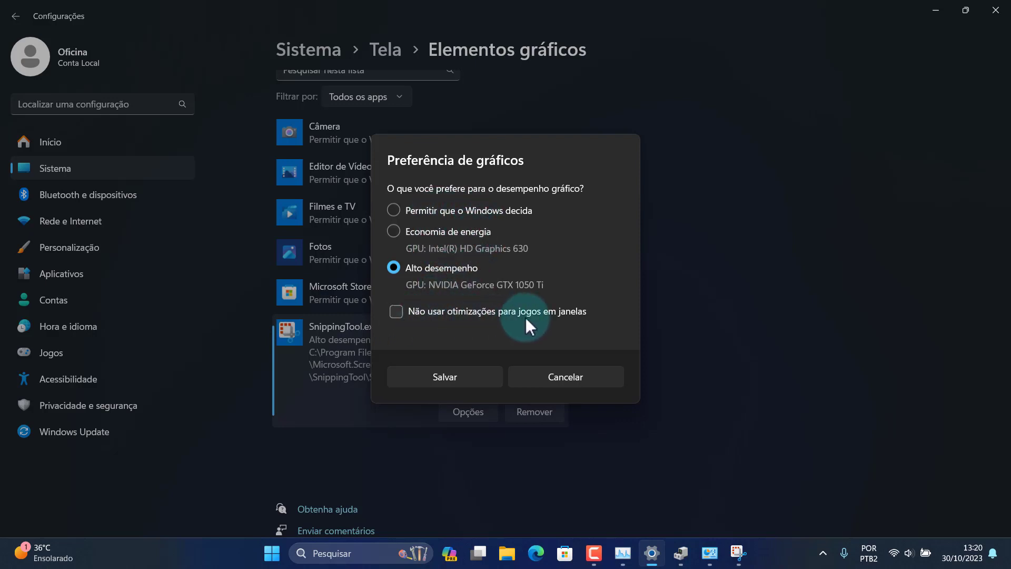
{"action": "left_click", "coordinate": [571, 377]}
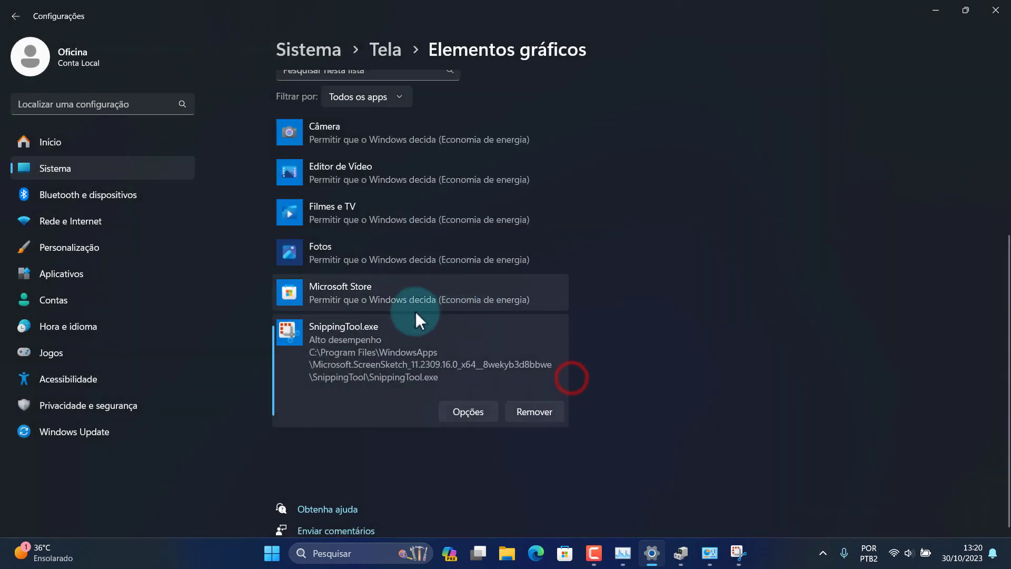
Step: Close Settings and show the Desempenho view in Task Manager
{"action": "left_click", "coordinate": [994, 11]}
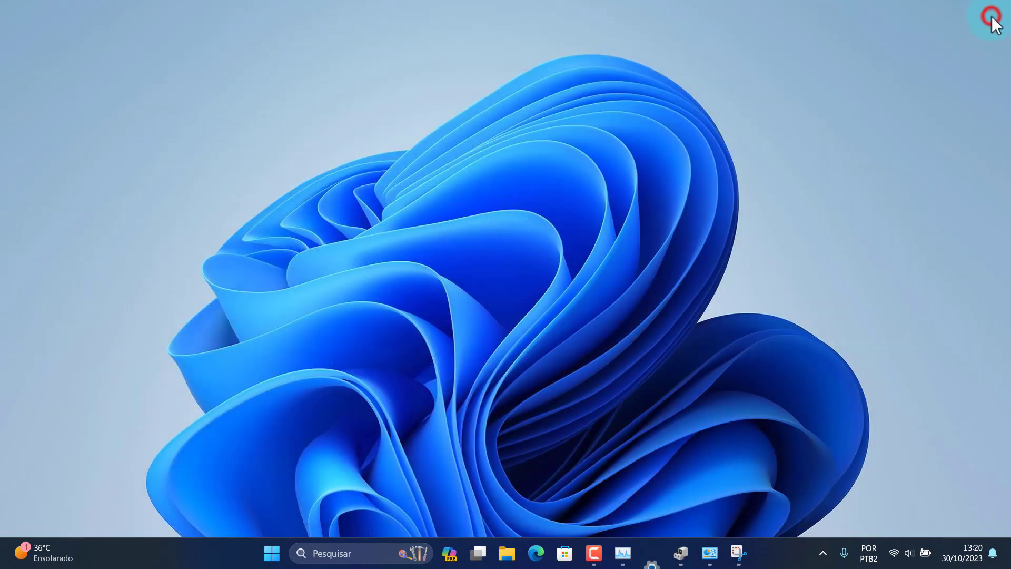
{"action": "left_click", "coordinate": [637, 552]}
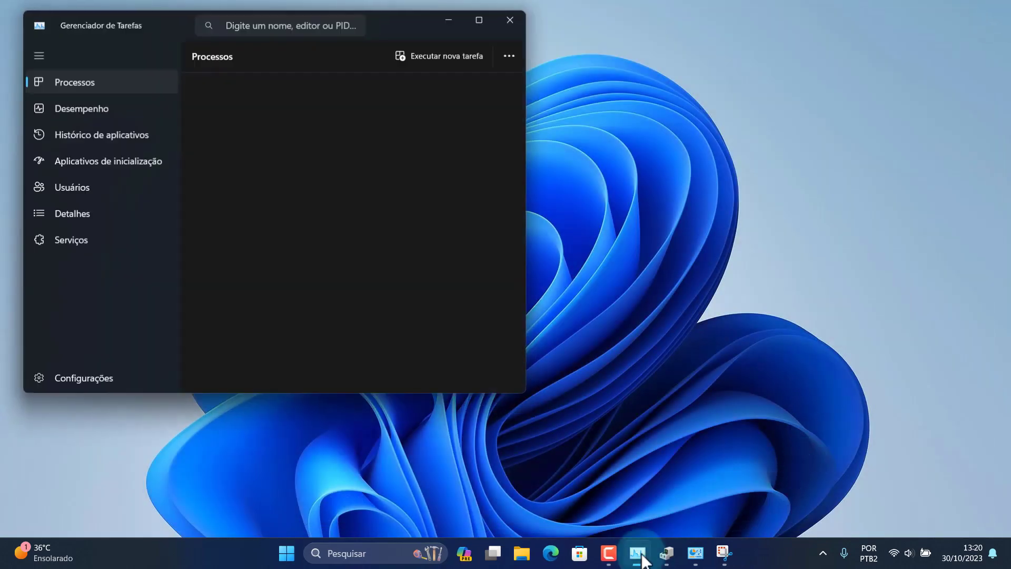
{"action": "mouse_move", "coordinate": [731, 561]}
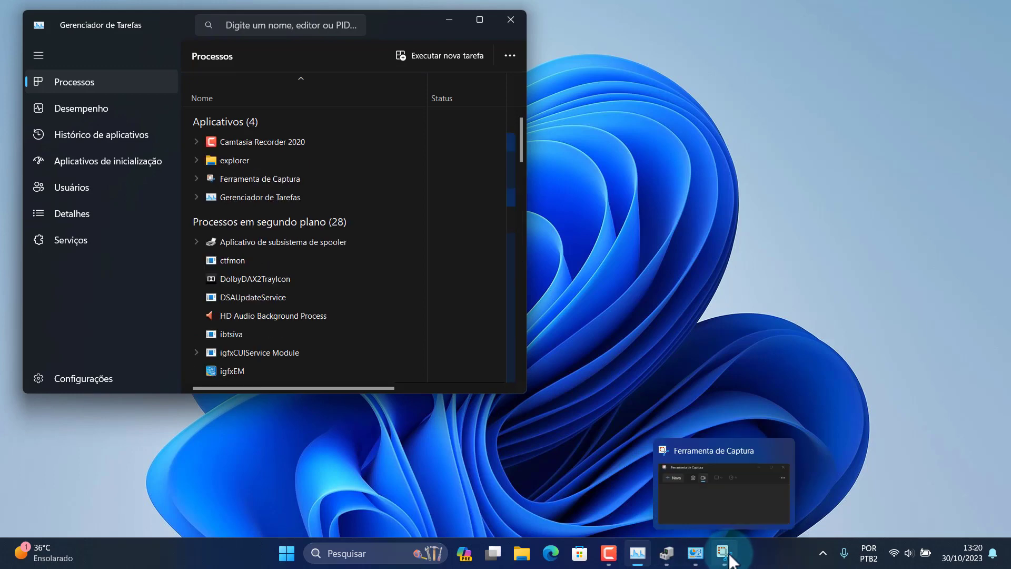
{"action": "left_click", "coordinate": [68, 109]}
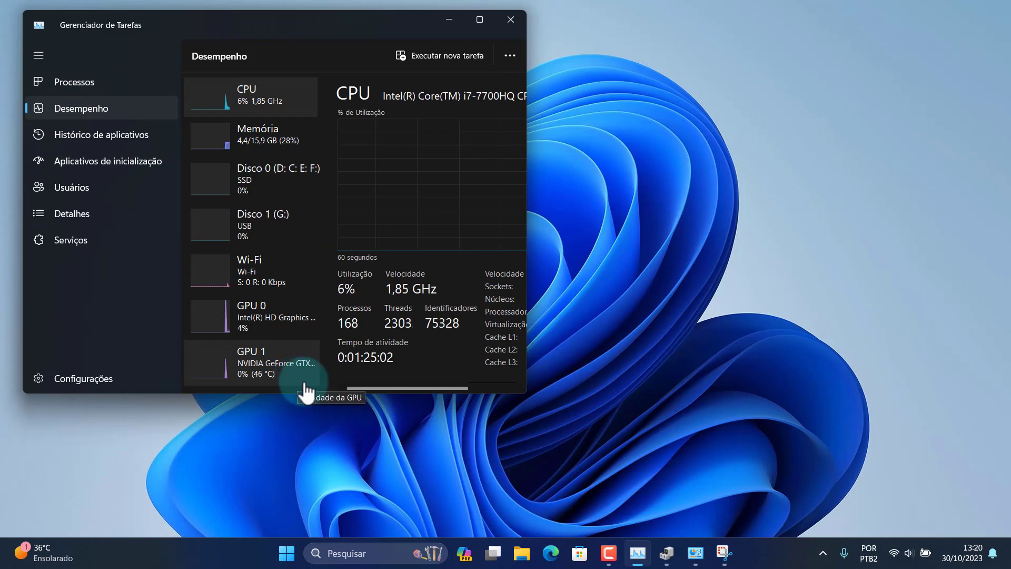
Step: Place the Ferramenta de Captura window beside Task Manager and start a video recording of a rectangular desktop area
{"action": "left_click", "coordinate": [721, 556]}
{"action": "left_click_drag", "start_coordinate": [544, 210], "coordinate": [759, 60]}
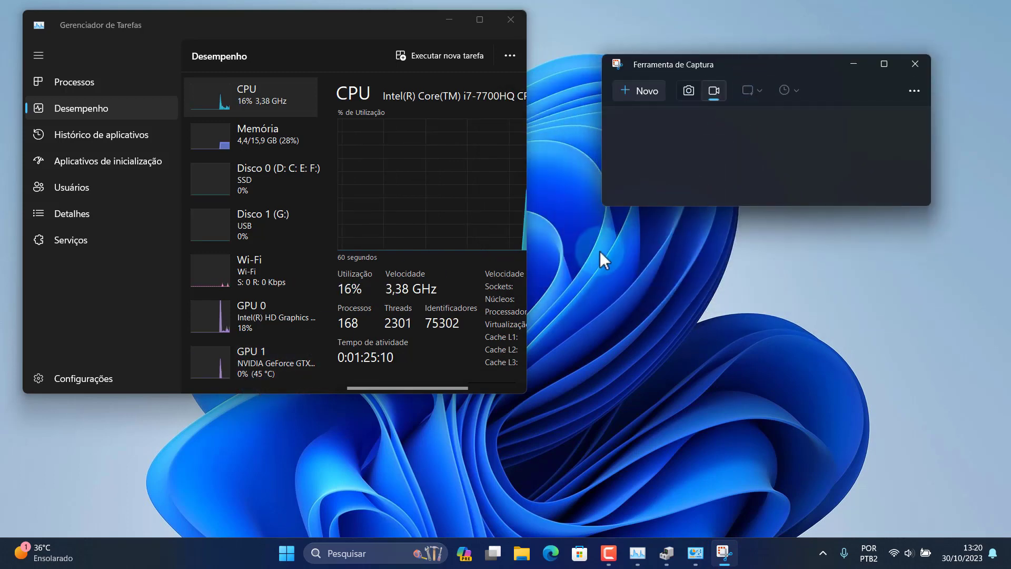
{"action": "left_click", "coordinate": [652, 90]}
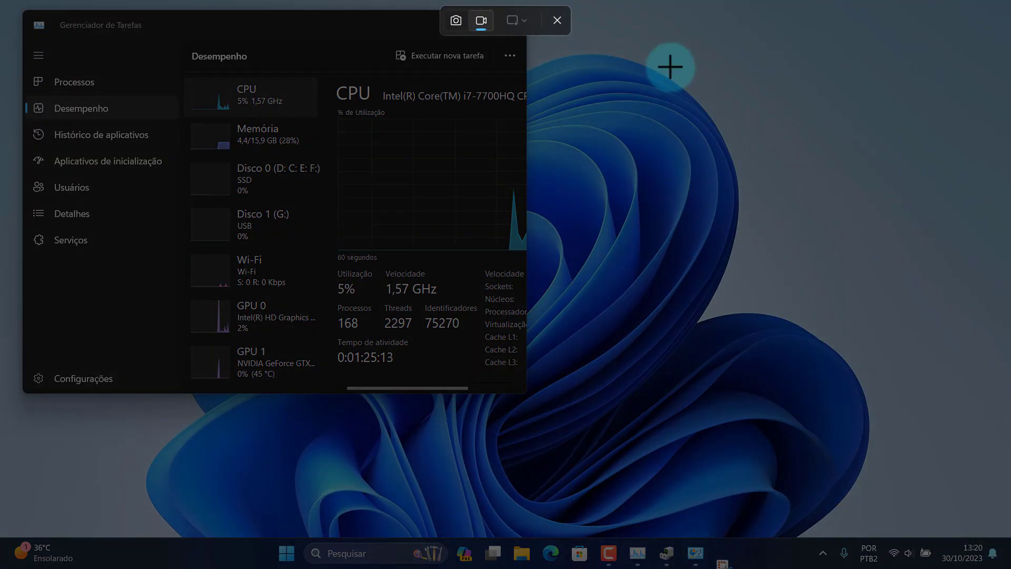
{"action": "left_click_drag", "start_coordinate": [668, 65], "coordinate": [866, 375]}
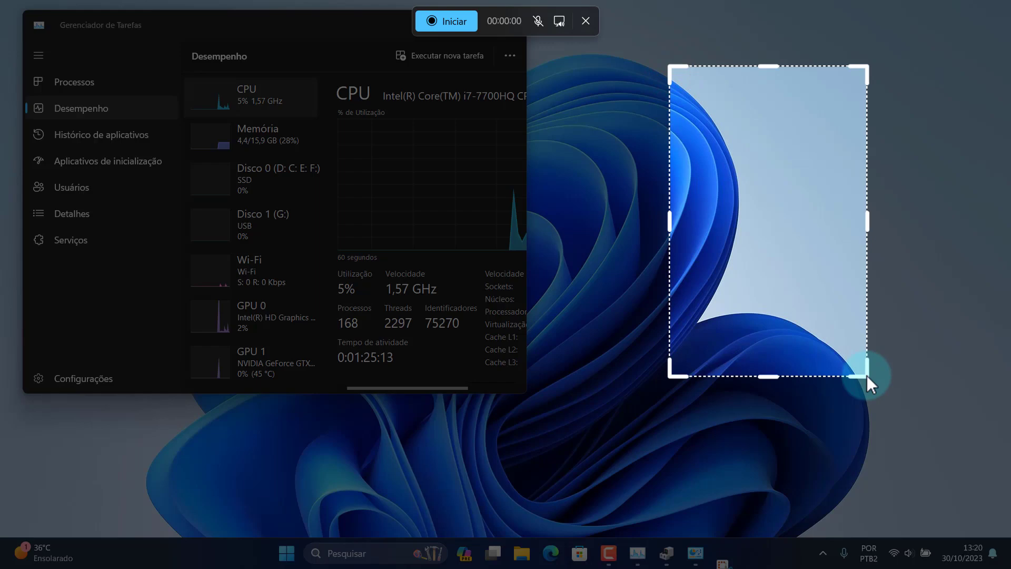
{"action": "left_click", "coordinate": [440, 17]}
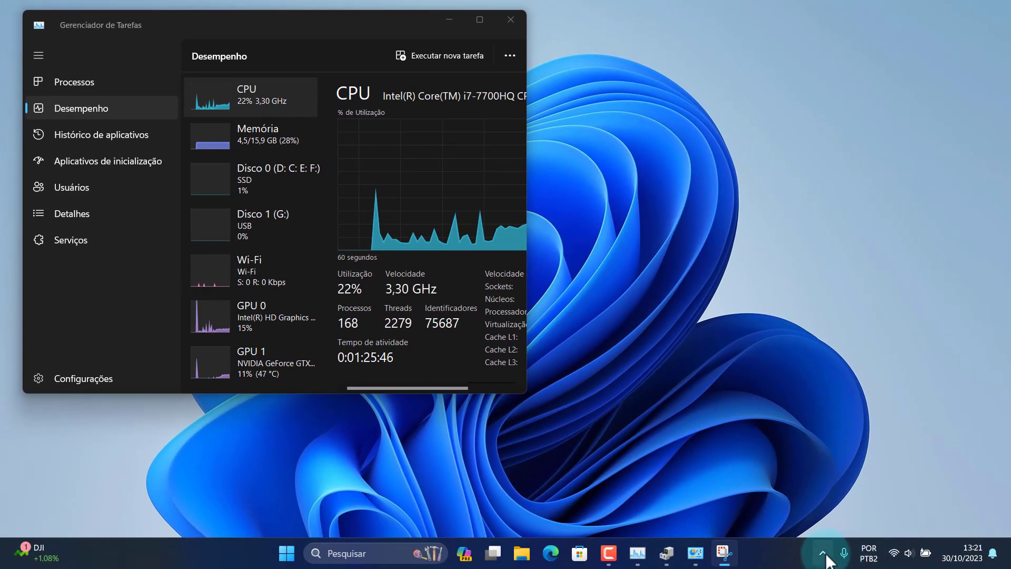
Step: Check which applications are running on the NVIDIA GPU during the recording, and end the recording
{"action": "left_click", "coordinate": [824, 553]}
{"action": "left_click", "coordinate": [848, 487]}
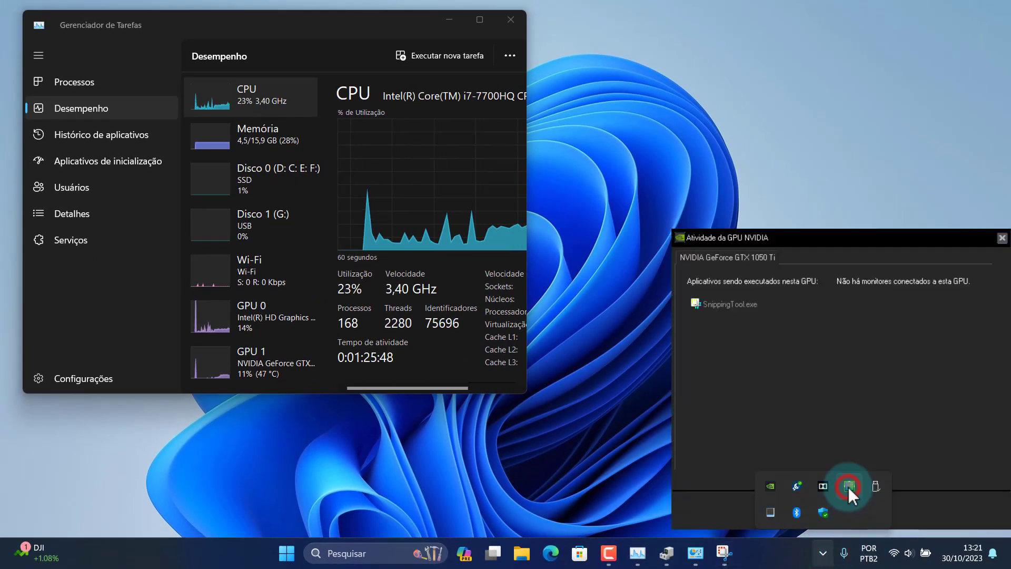
{"action": "left_click", "coordinate": [752, 337]}
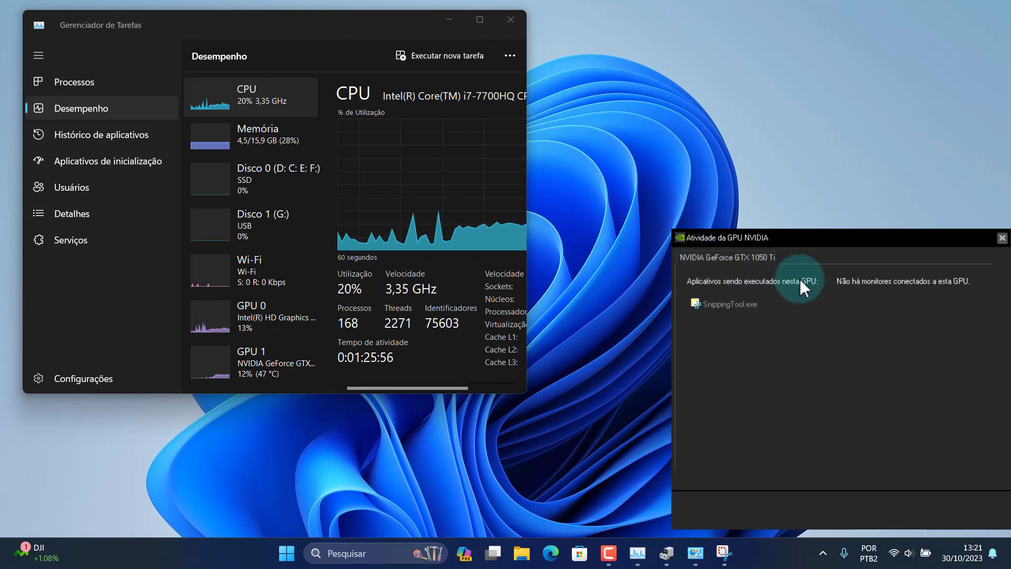
{"action": "left_click", "coordinate": [577, 22]}
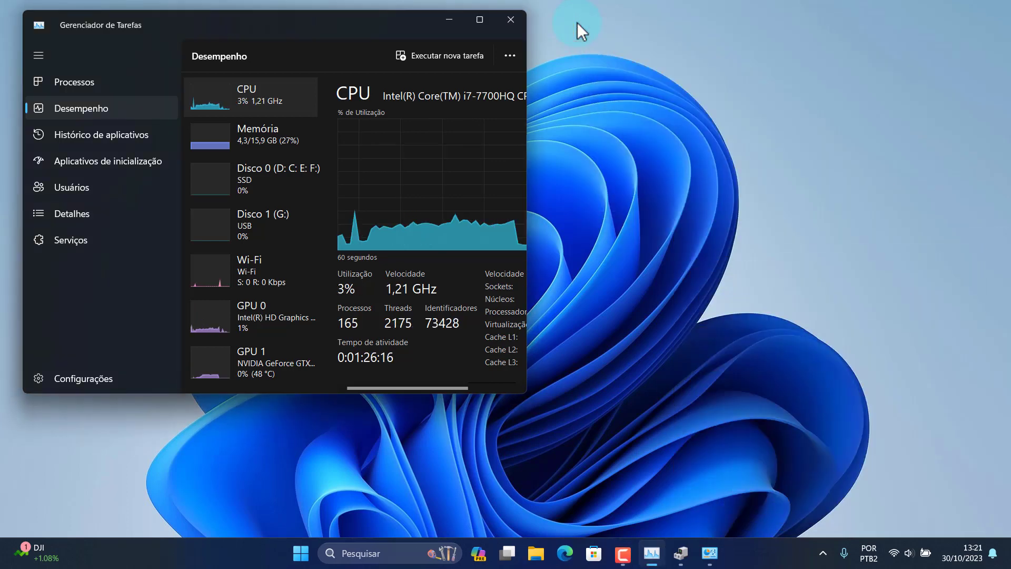
Step: Launch Microsoft Edge and check Task Manager's processes and the NVIDIA GPU activity indicator while it runs
{"action": "left_click", "coordinate": [570, 551]}
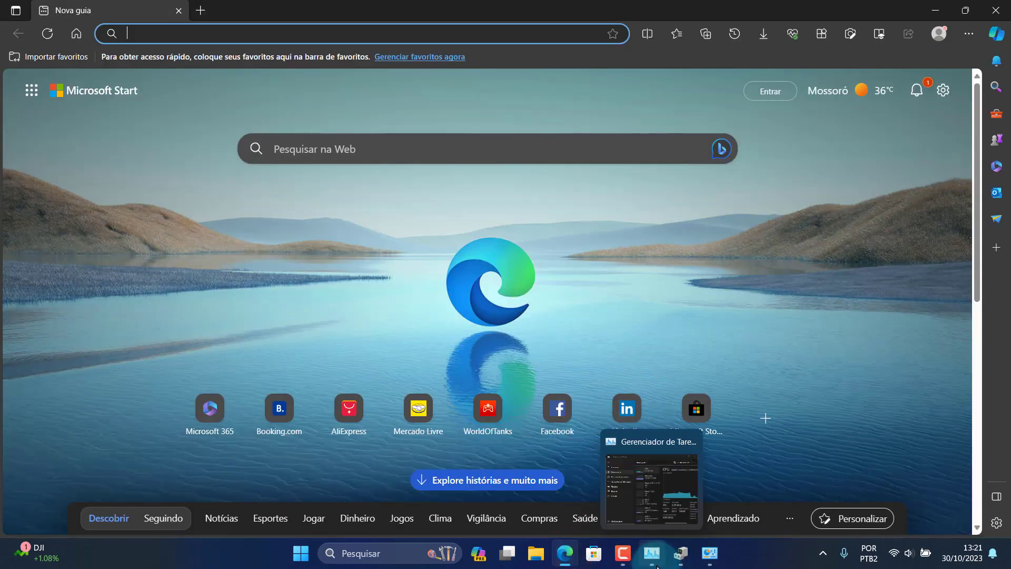
{"action": "left_click", "coordinate": [653, 555]}
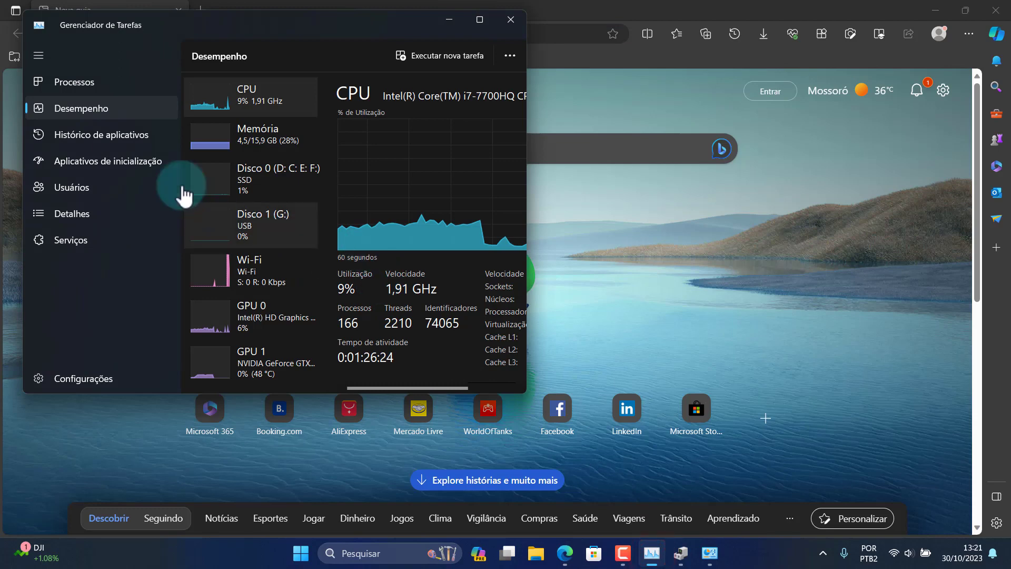
{"action": "left_click", "coordinate": [74, 83]}
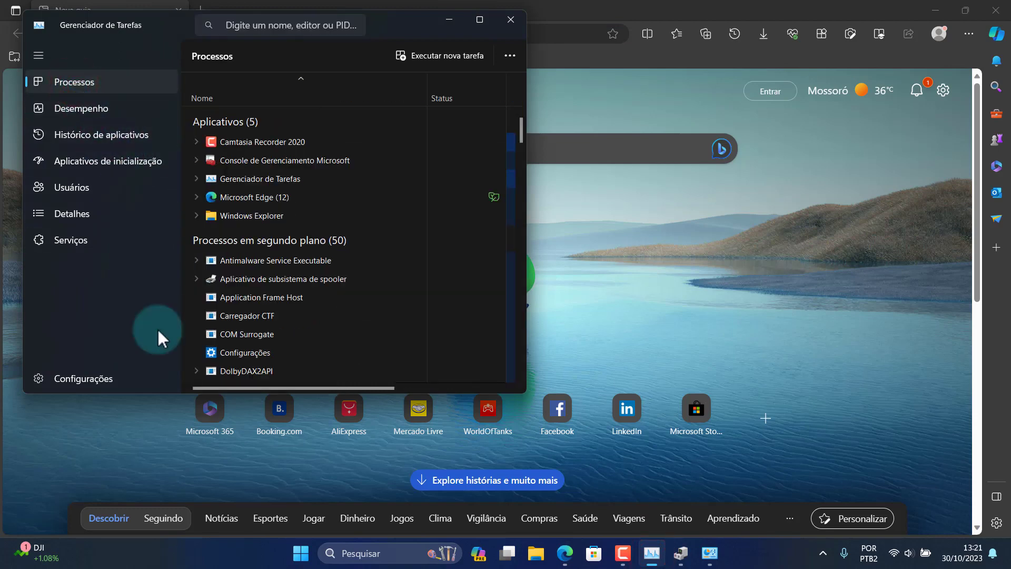
{"action": "left_click", "coordinate": [821, 554]}
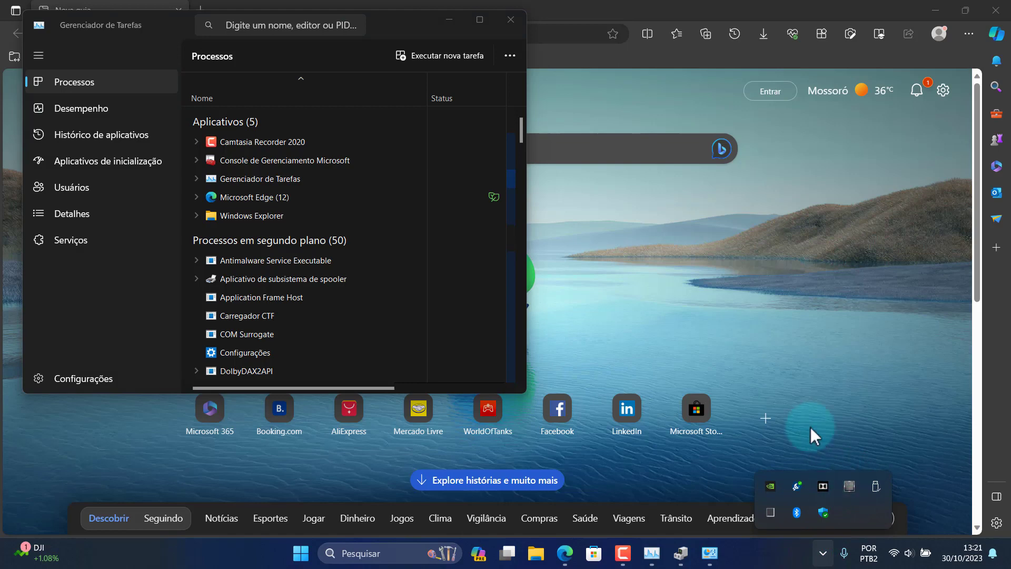
Step: Expand the Microsoft Edge process group in Task Manager and open the file location of its Microsoft Edge process
{"action": "left_click", "coordinate": [201, 195]}
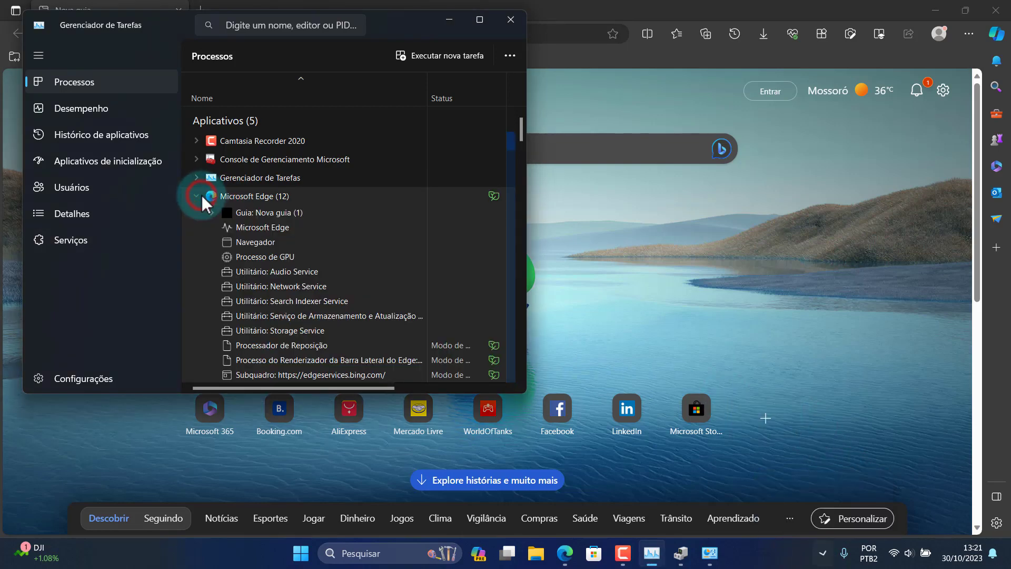
{"action": "right_click", "coordinate": [248, 229]}
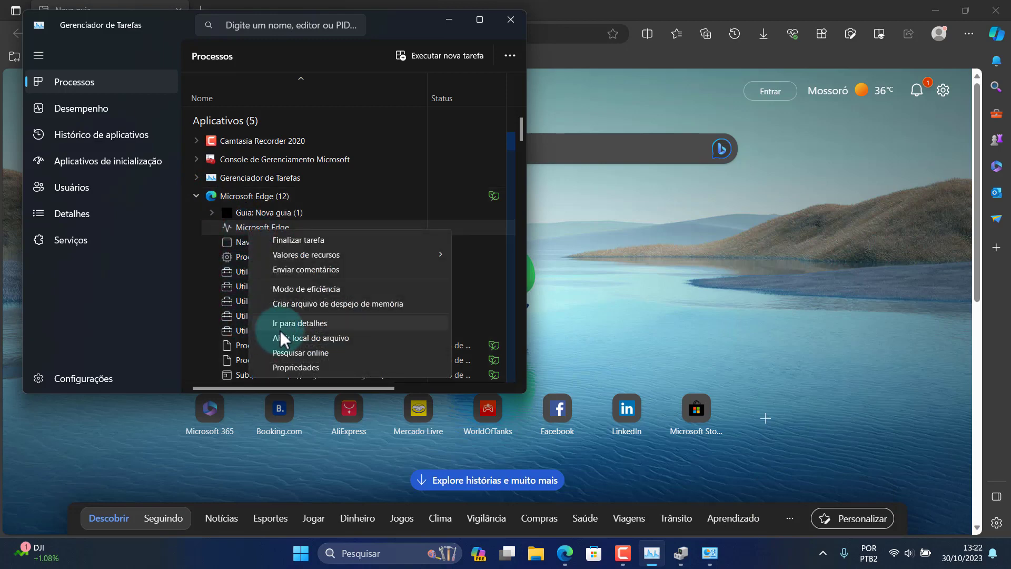
{"action": "left_click", "coordinate": [310, 338]}
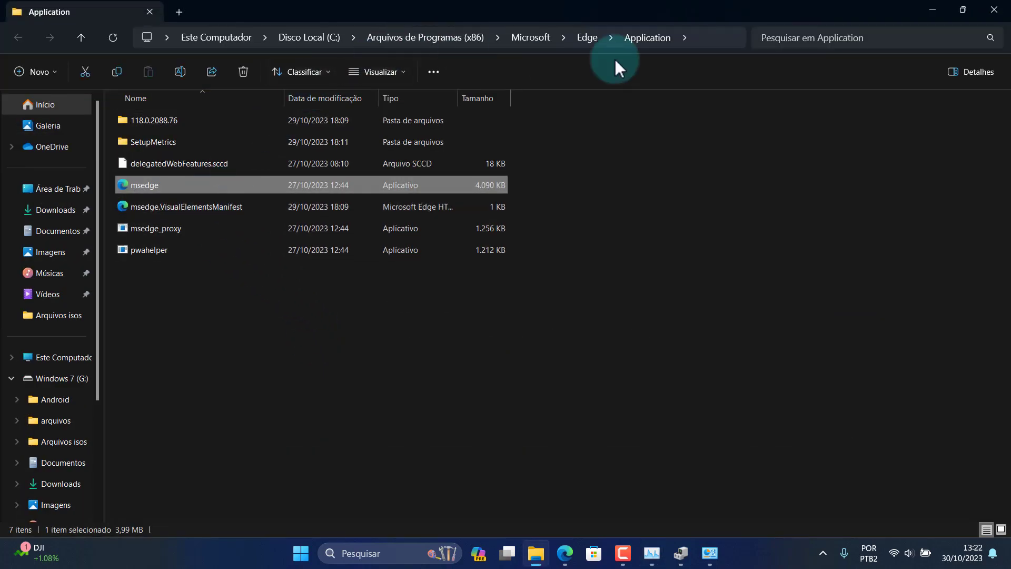
Step: Copy the full path of the msedge application, close its folder and minimize Edge and Task Manager
{"action": "left_click", "coordinate": [701, 39]}
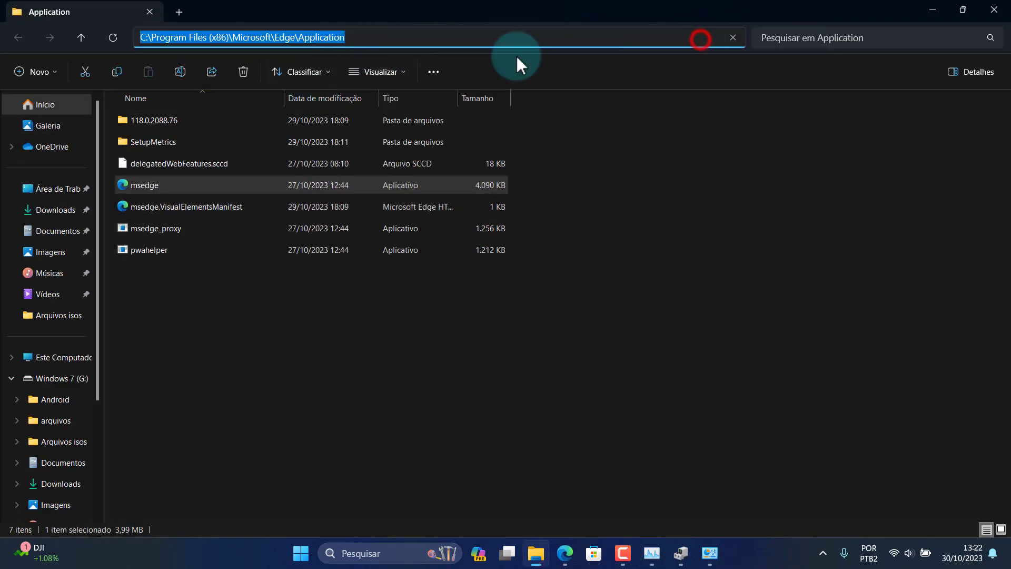
{"action": "right_click", "coordinate": [298, 36]}
{"action": "left_click", "coordinate": [149, 189]}
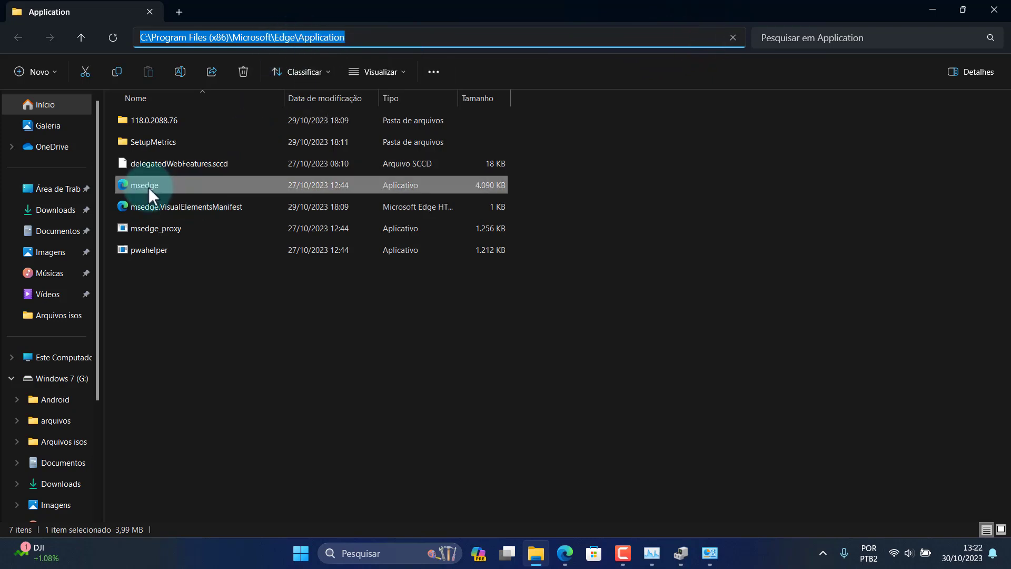
{"action": "right_click", "coordinate": [149, 188]}
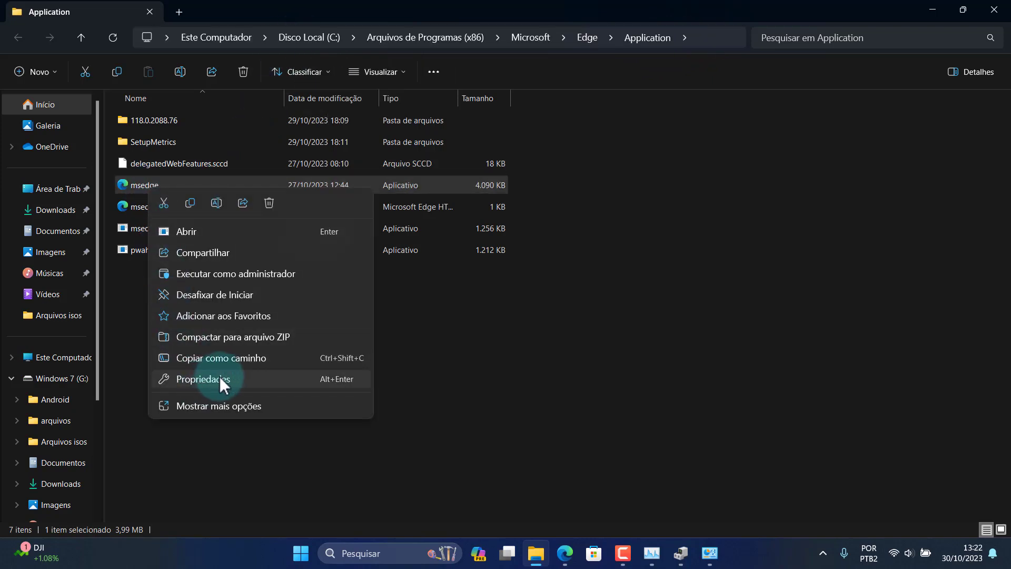
{"action": "left_click", "coordinate": [227, 360]}
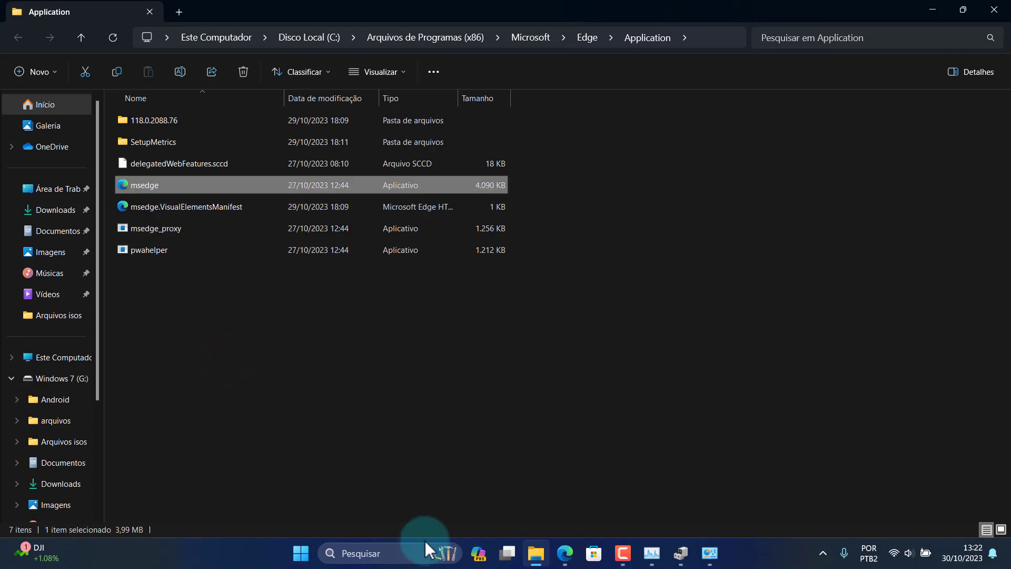
{"action": "left_click", "coordinate": [998, 10]}
{"action": "left_click", "coordinate": [942, 9]}
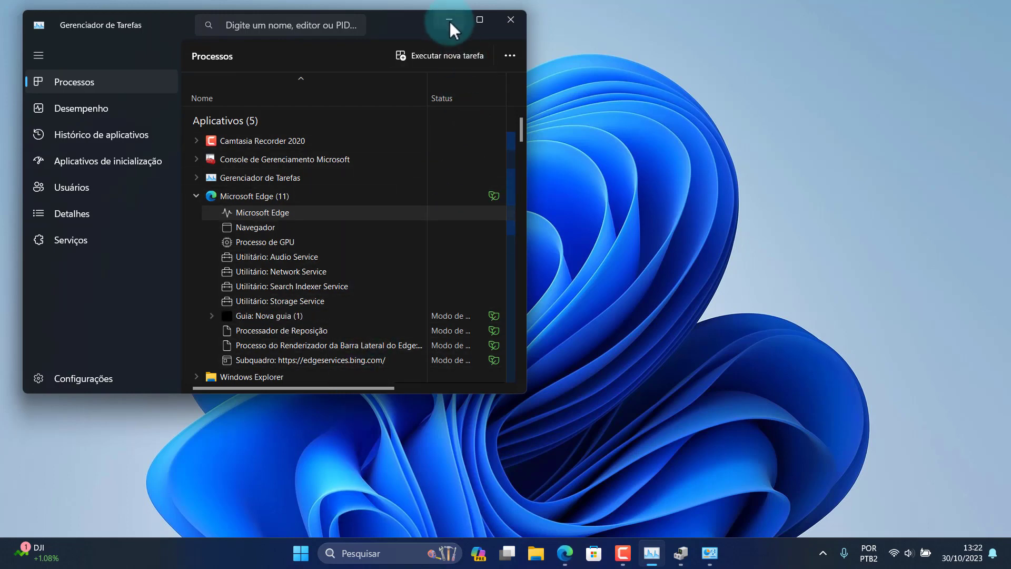
{"action": "left_click", "coordinate": [449, 19]}
Step: Open Windows Settings and reach the Elementos gráficos page through the Modo de Jogo settings
{"action": "left_click", "coordinate": [310, 550]}
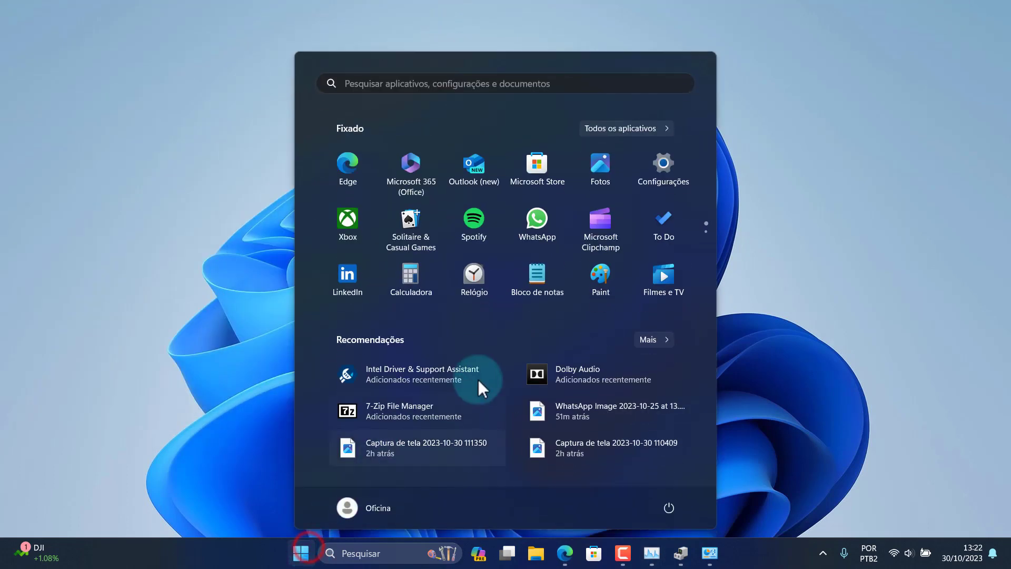
{"action": "left_click", "coordinate": [659, 169]}
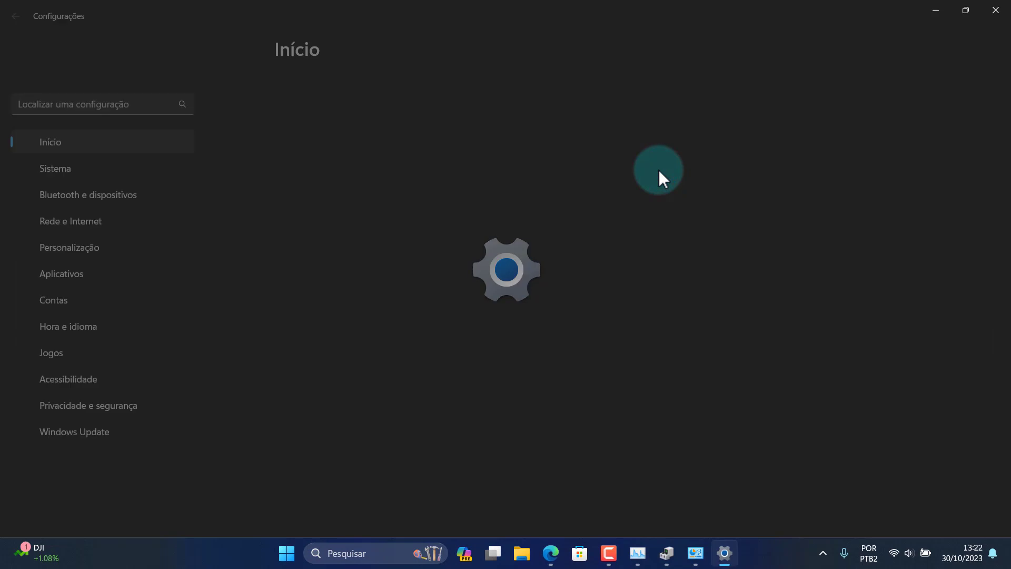
{"action": "left_click", "coordinate": [33, 353]}
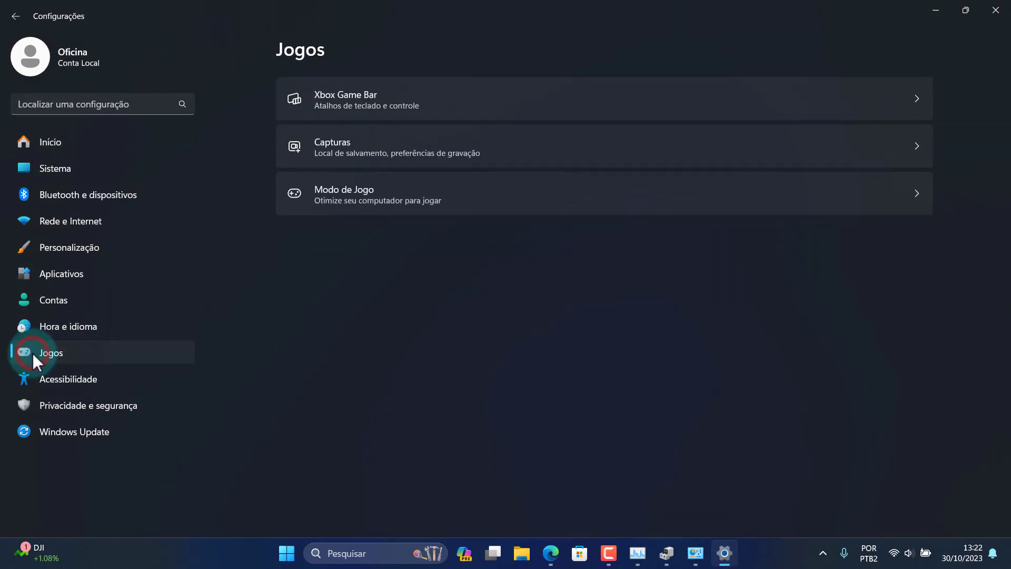
{"action": "left_click", "coordinate": [333, 194]}
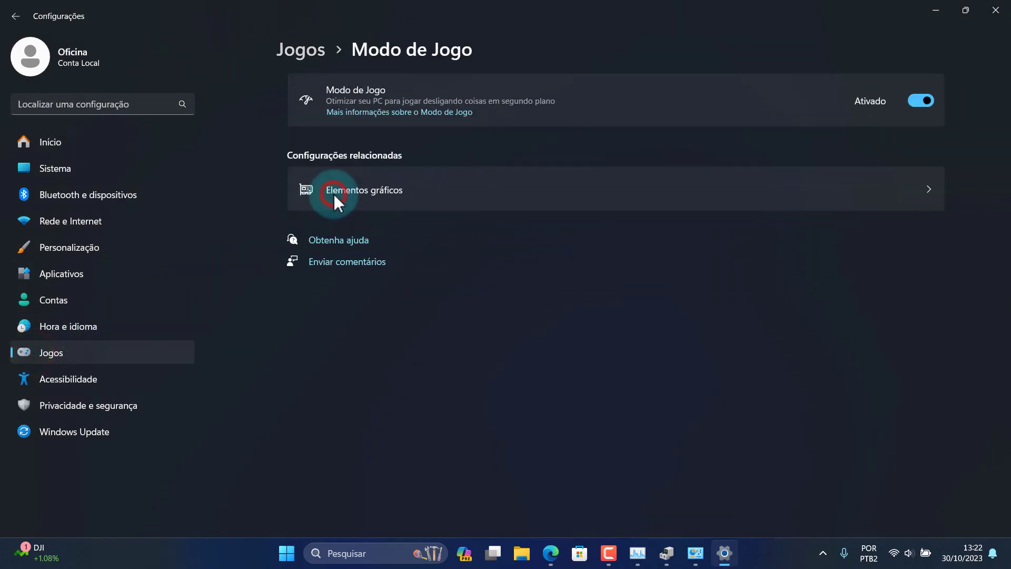
{"action": "left_click", "coordinate": [334, 194]}
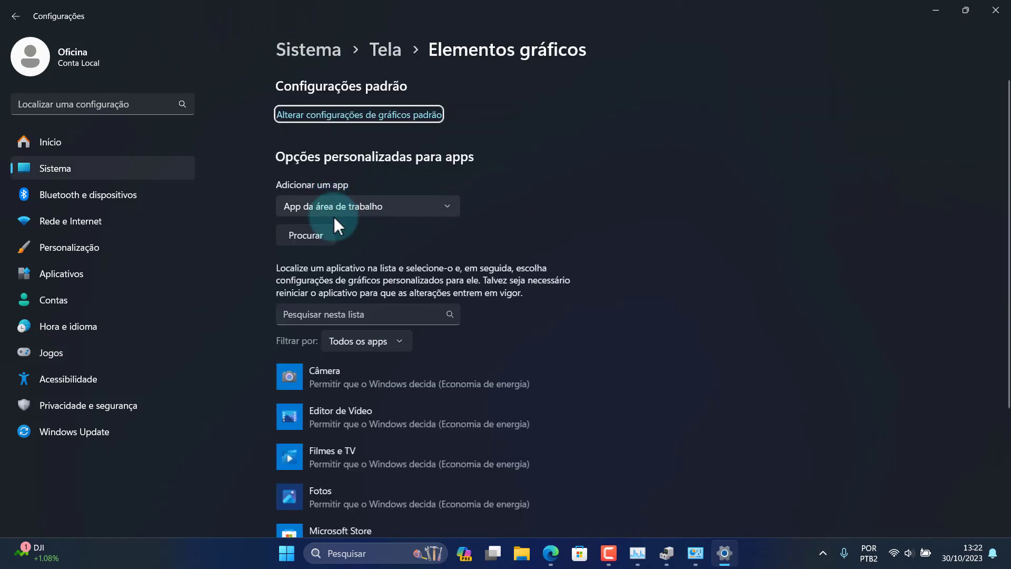
Step: Add C:\Program Files (x86)\Microsoft\Edge\Application\msedge.exe to the custom graphics apps, using the copied path without its quotation marks
{"action": "left_click", "coordinate": [311, 235]}
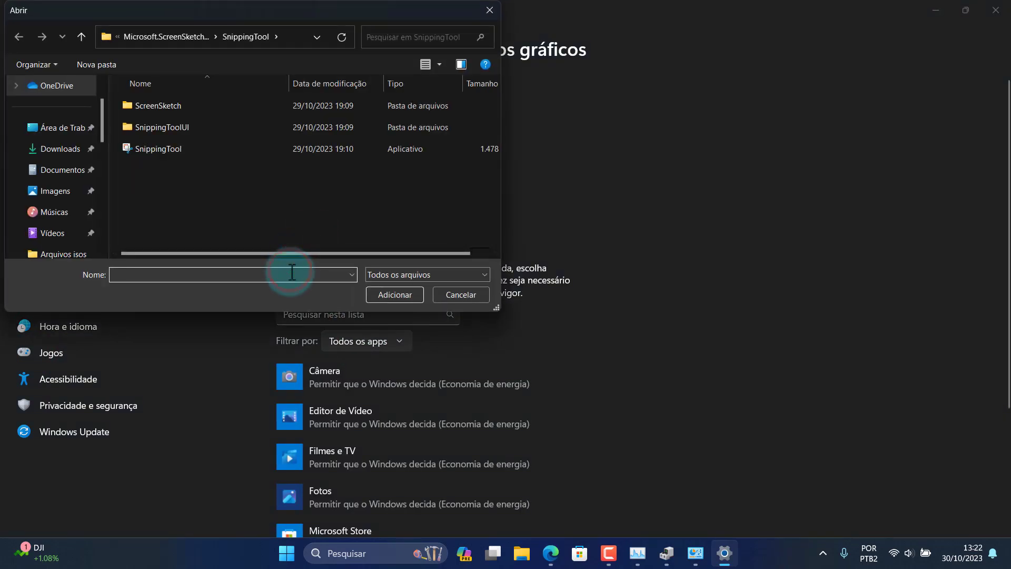
{"action": "left_click", "coordinate": [291, 272]}
{"action": "type", "text": "\"C:\\Program Files (x86)\\Microsoft\\Edge\\Application\\msedge.exe\""}
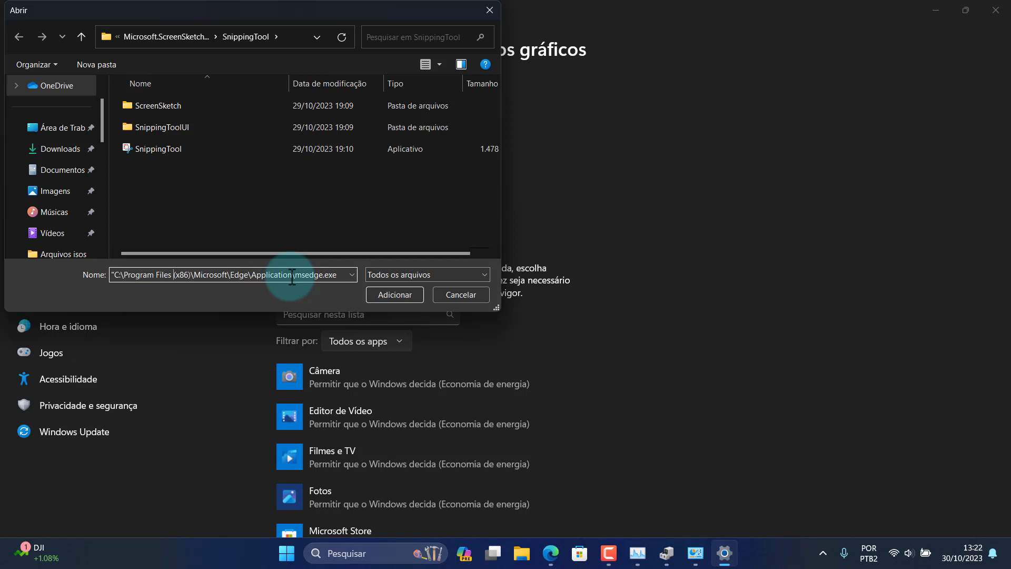
{"action": "key", "text": "BackSpace"}
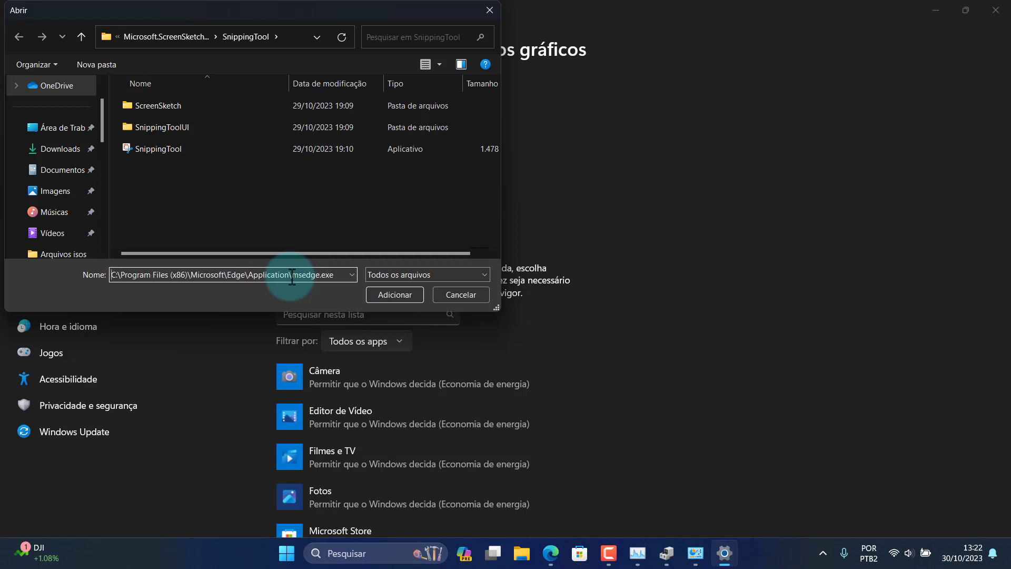
{"action": "left_click", "coordinate": [397, 303]}
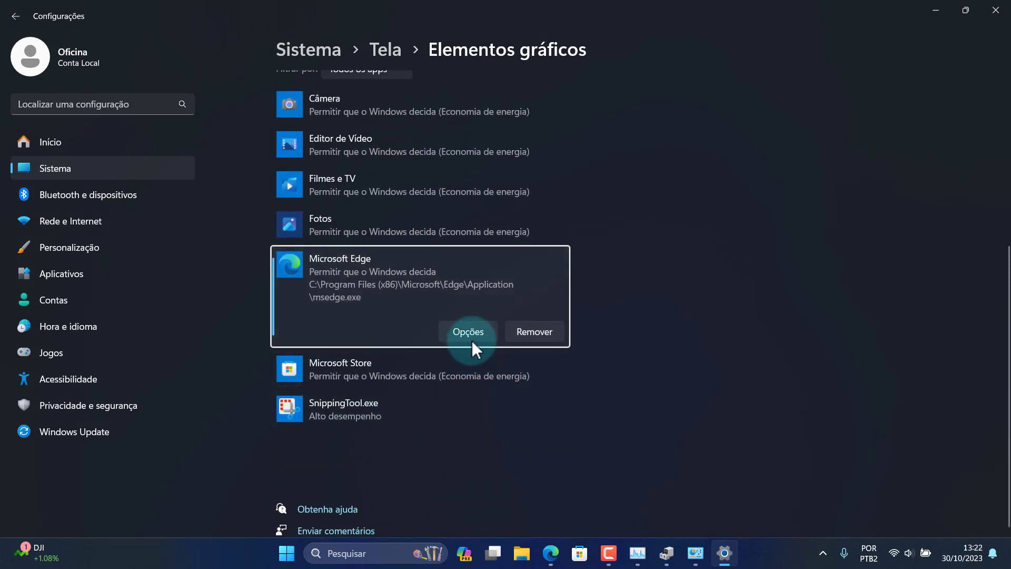
Step: Save Alto desempenho as the graphics preference for Microsoft Edge, and leave Settings for the Edge window
{"action": "left_click", "coordinate": [471, 337]}
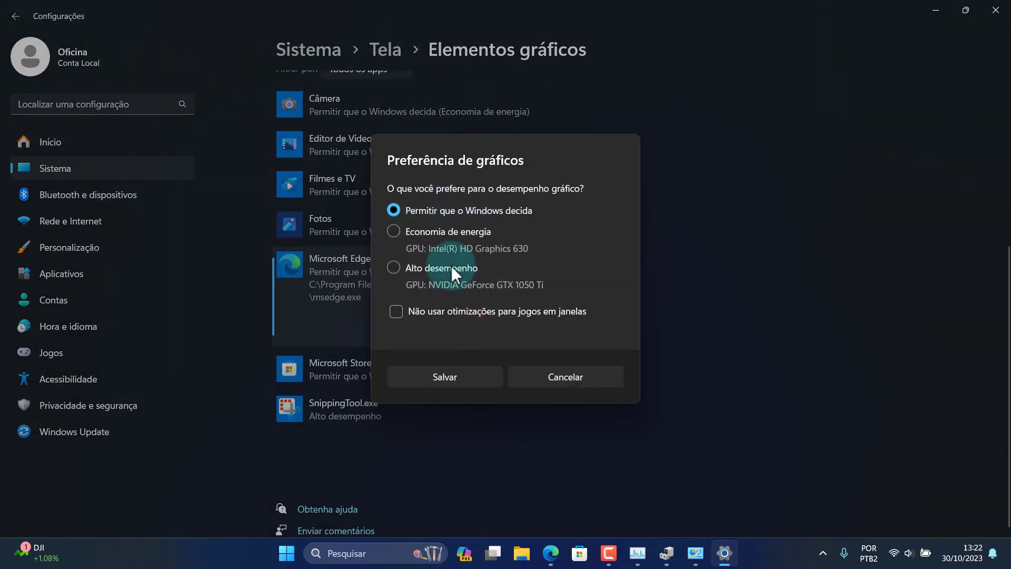
{"action": "left_click", "coordinate": [431, 270]}
{"action": "left_click", "coordinate": [450, 371]}
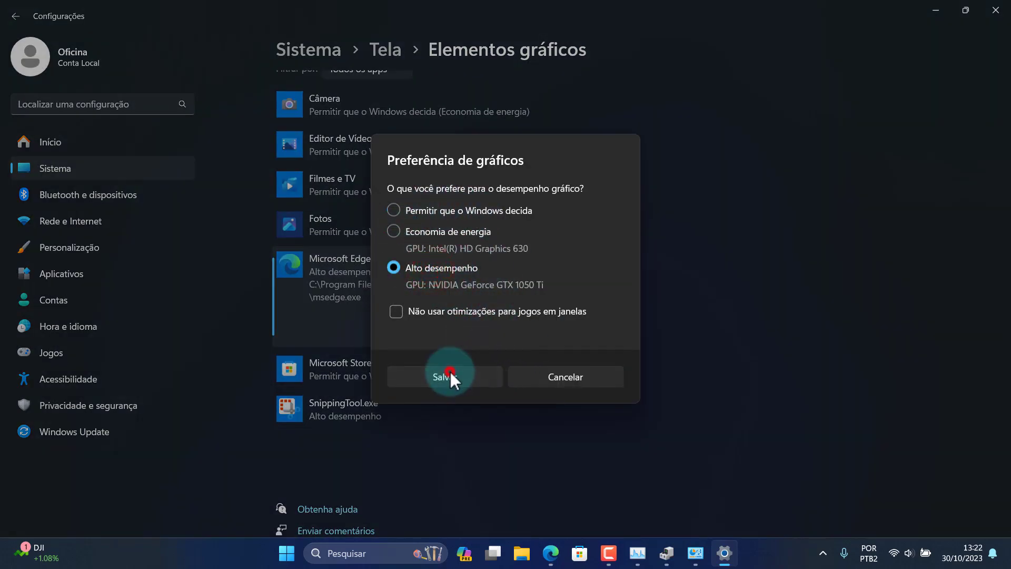
{"action": "left_click", "coordinate": [987, 15]}
{"action": "left_click", "coordinate": [563, 554]}
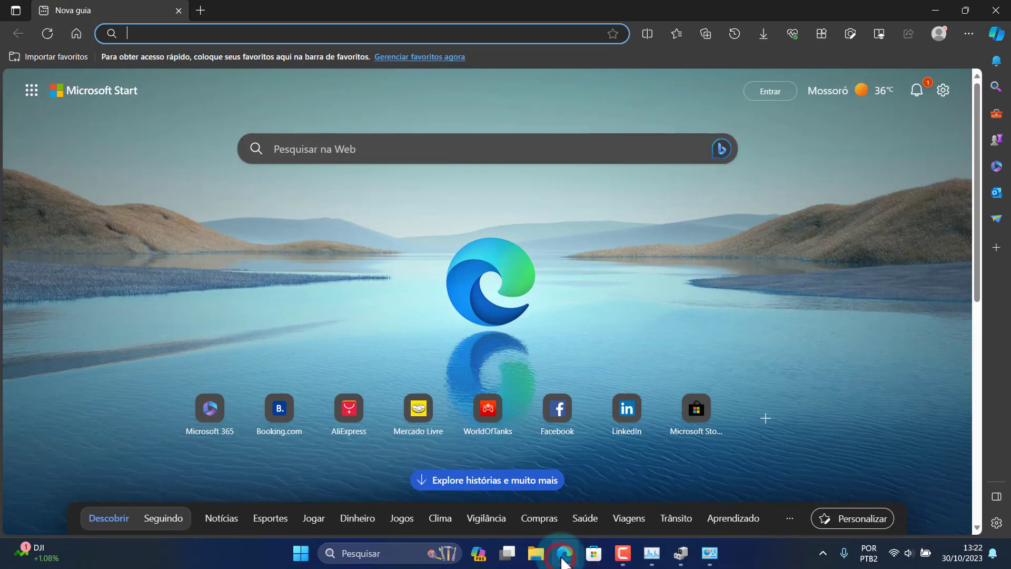
Step: Close the Edge window and open the NVIDIA GPU activity window from the hidden notification icons
{"action": "left_click", "coordinate": [823, 552]}
{"action": "left_click", "coordinate": [995, 10]}
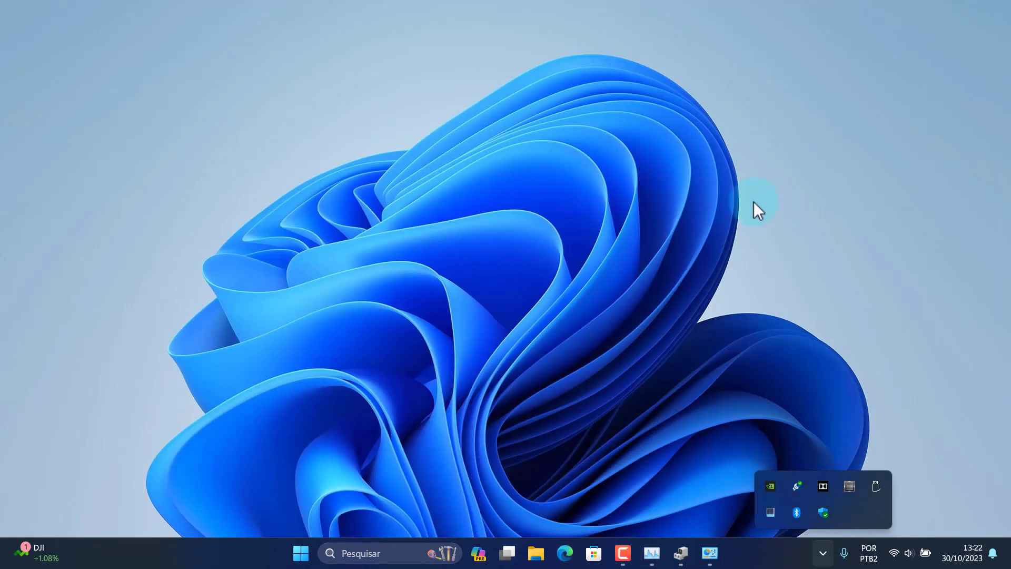
{"action": "left_click", "coordinate": [822, 552]}
{"action": "left_click", "coordinate": [822, 552]}
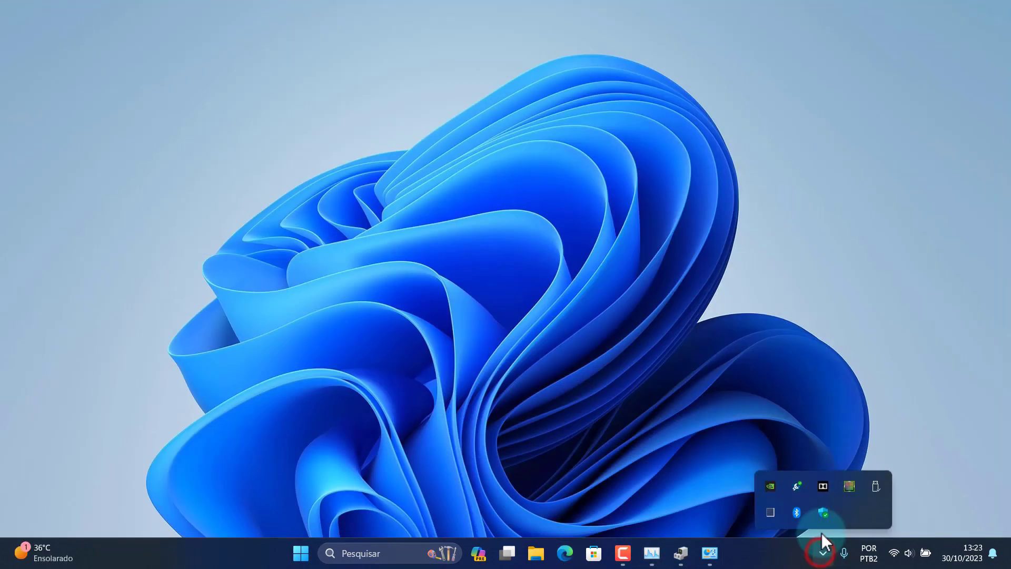
{"action": "left_click", "coordinate": [848, 485]}
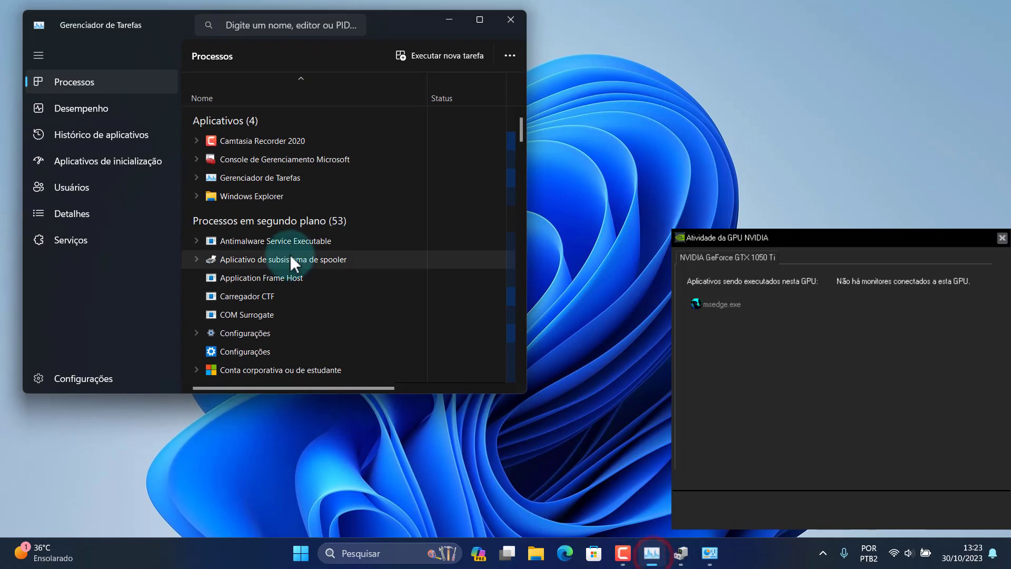
Step: Look for Microsoft Edge among the background processes in Task Manager
{"action": "scroll", "coordinate": [287, 241], "scroll_direction": "down", "scroll_amount": 3}
{"action": "scroll", "coordinate": [287, 241], "scroll_direction": "down", "scroll_amount": 5}
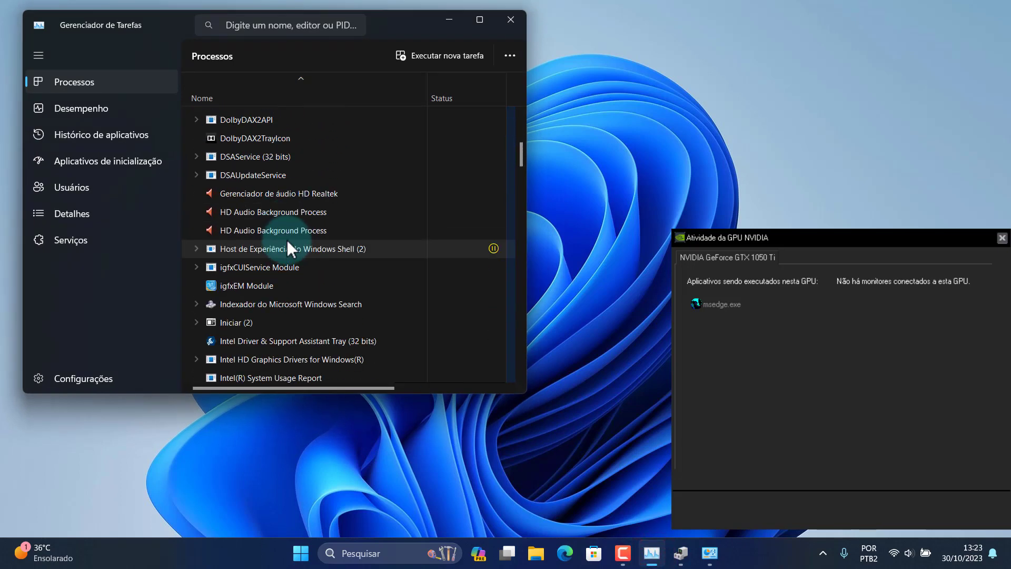
{"action": "scroll", "coordinate": [286, 239], "scroll_direction": "down", "scroll_amount": 1}
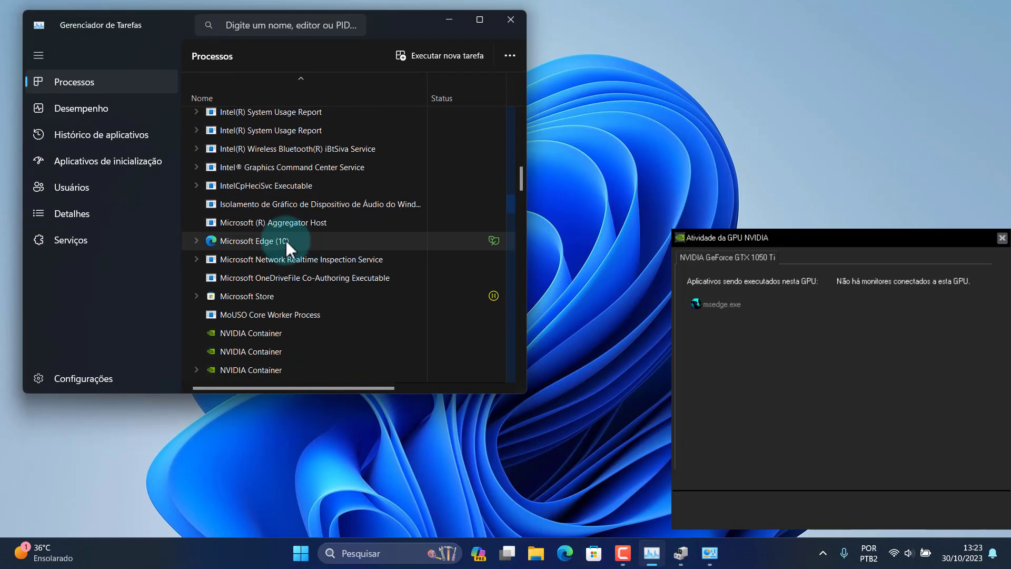
Step: Reopen Microsoft Edge and bring up the Desempenho page of Task Manager over it
{"action": "left_click", "coordinate": [568, 553]}
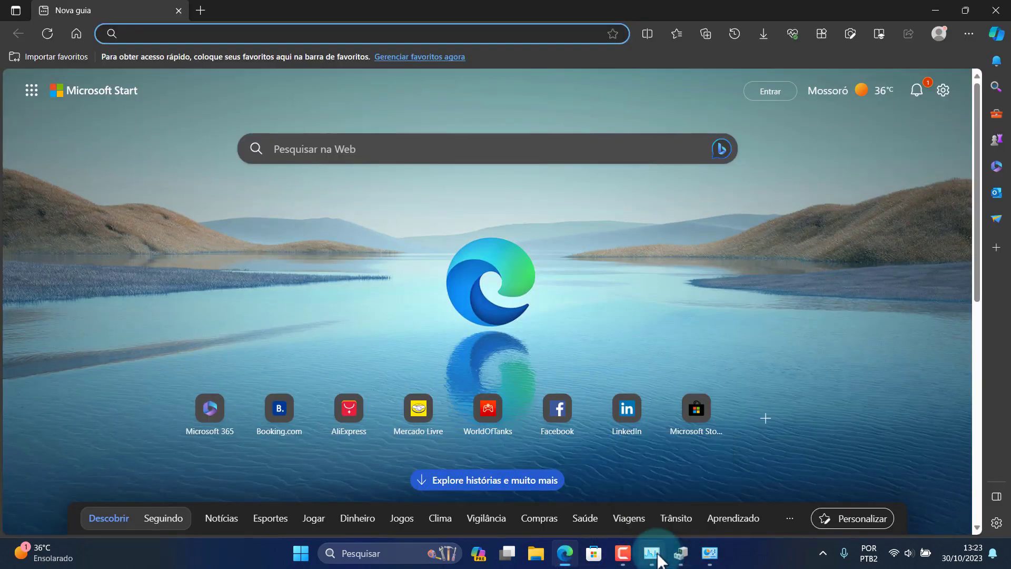
{"action": "left_click", "coordinate": [653, 554]}
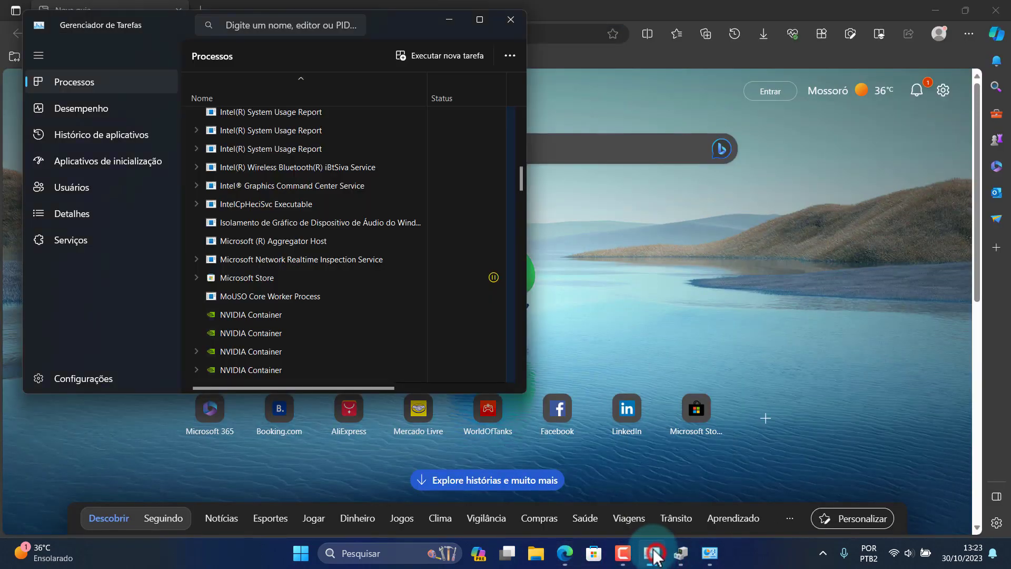
{"action": "left_click", "coordinate": [87, 130]}
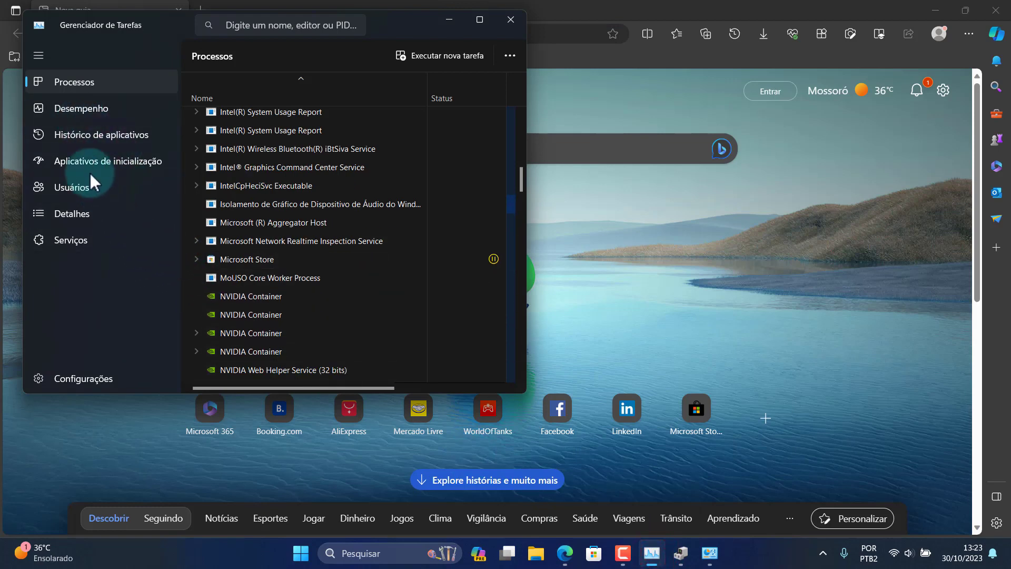
{"action": "left_click", "coordinate": [50, 108]}
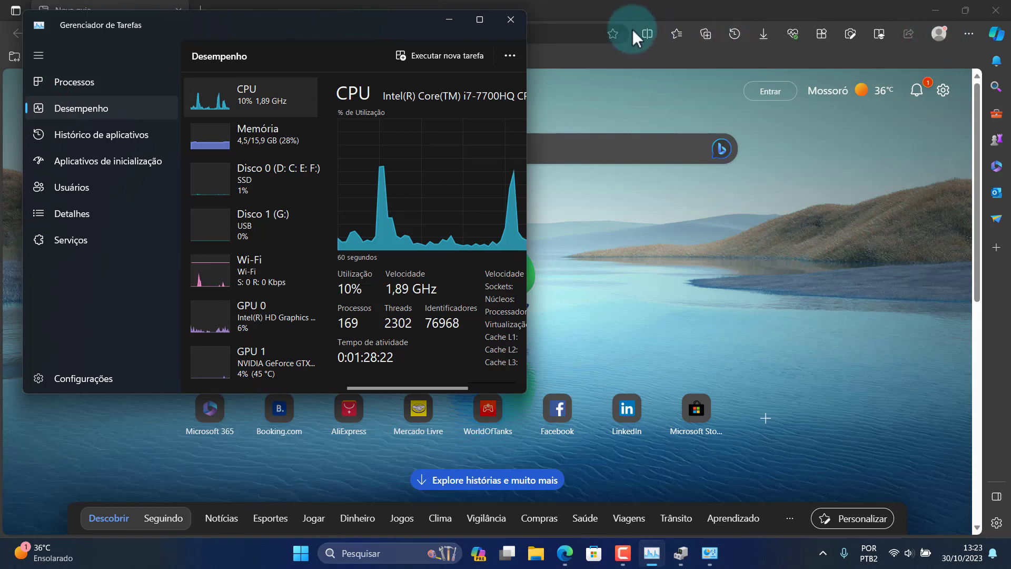
Step: Reload the Edge new tab page to check GPU 1 usage in Task Manager, and close both windows
{"action": "left_click_drag", "start_coordinate": [387, 21], "coordinate": [575, 64]}
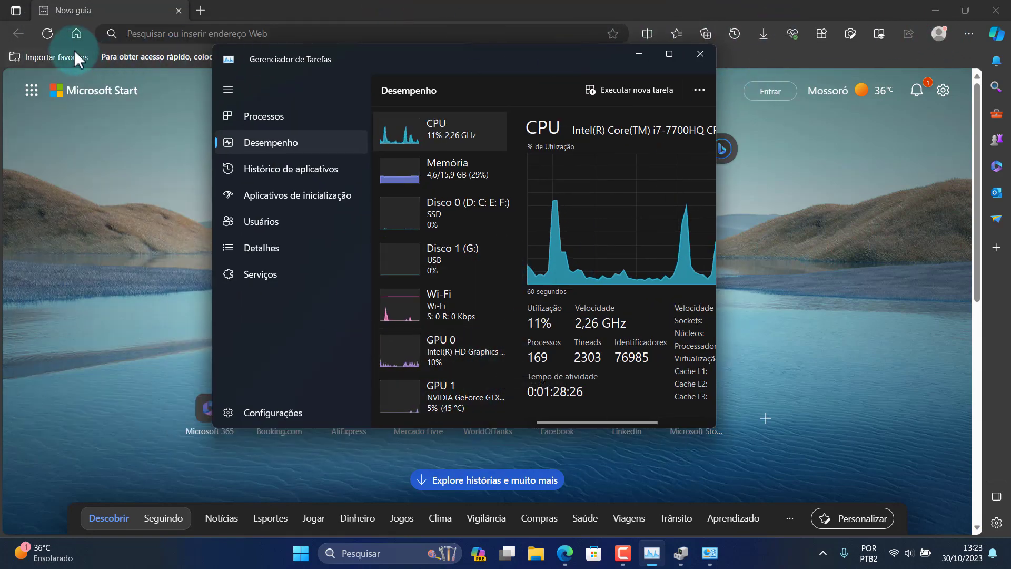
{"action": "left_click", "coordinate": [48, 33]}
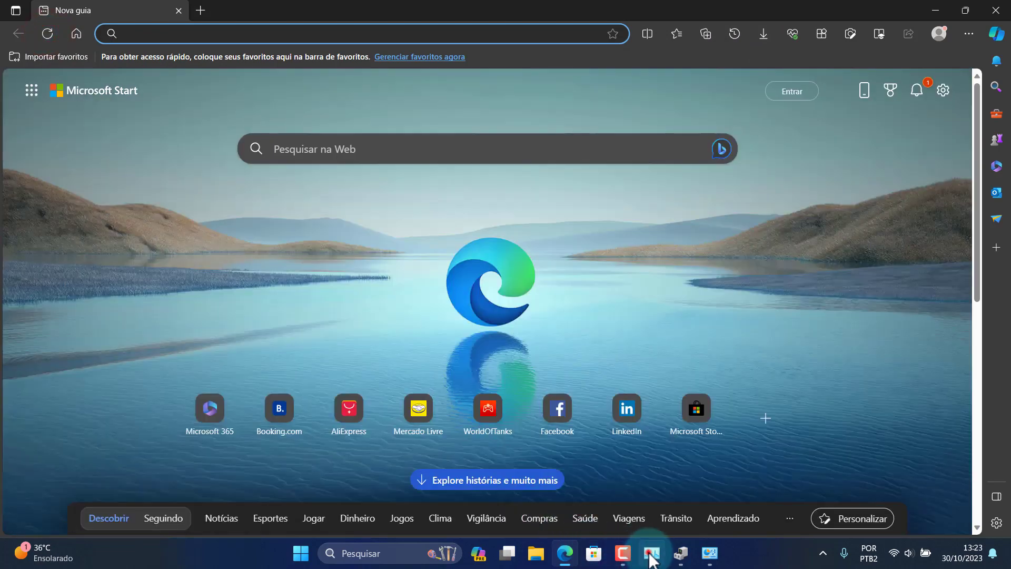
{"action": "left_click", "coordinate": [651, 552]}
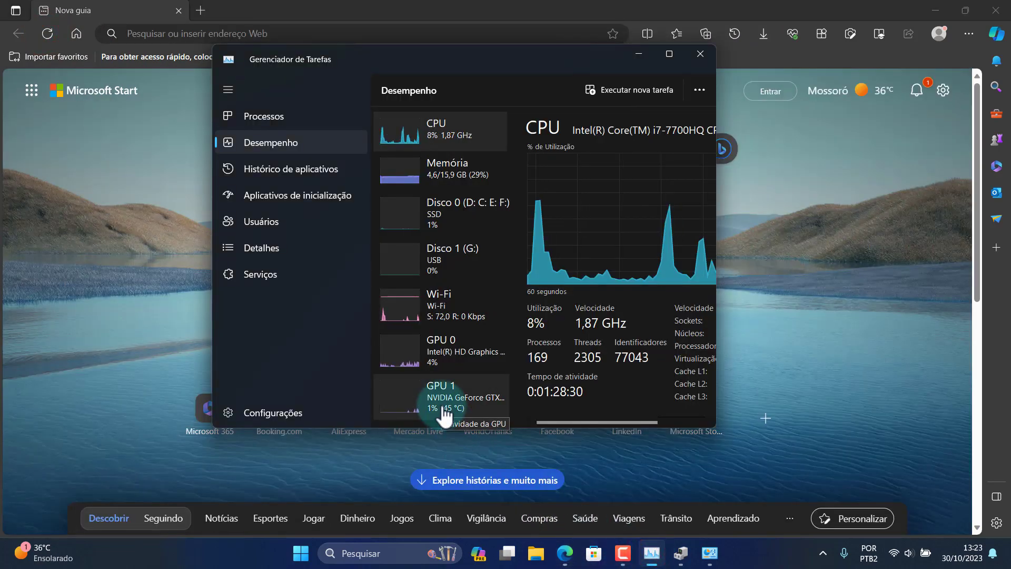
{"action": "left_click", "coordinate": [702, 53]}
{"action": "left_click", "coordinate": [994, 11]}
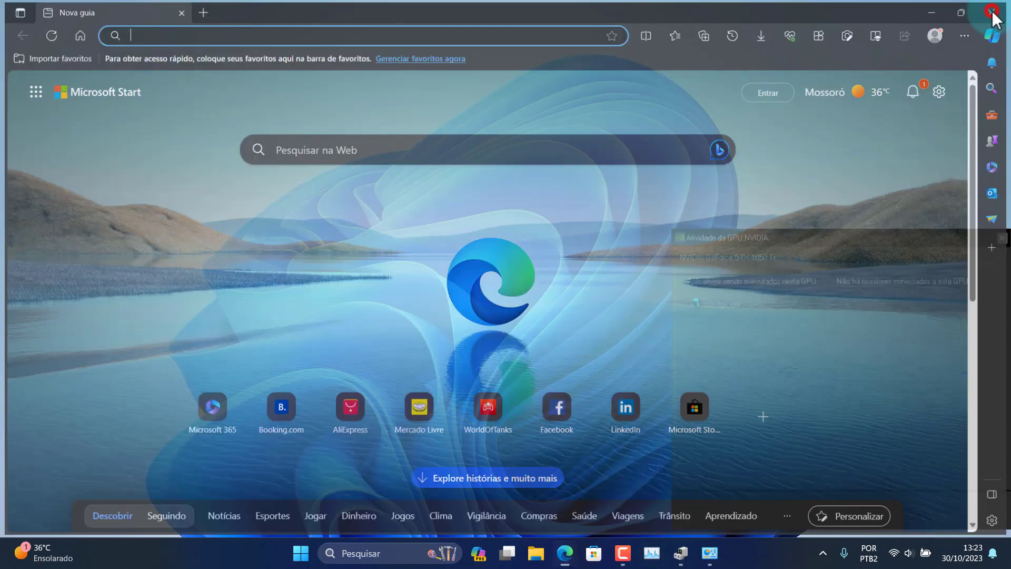
Step: Examine the Intel(R) HD Graphics 630 and NVIDIA GeForce GTX 1050 Ti entries in Device Manager, and close it
{"action": "left_click_drag", "start_coordinate": [288, 30], "coordinate": [469, 144]}
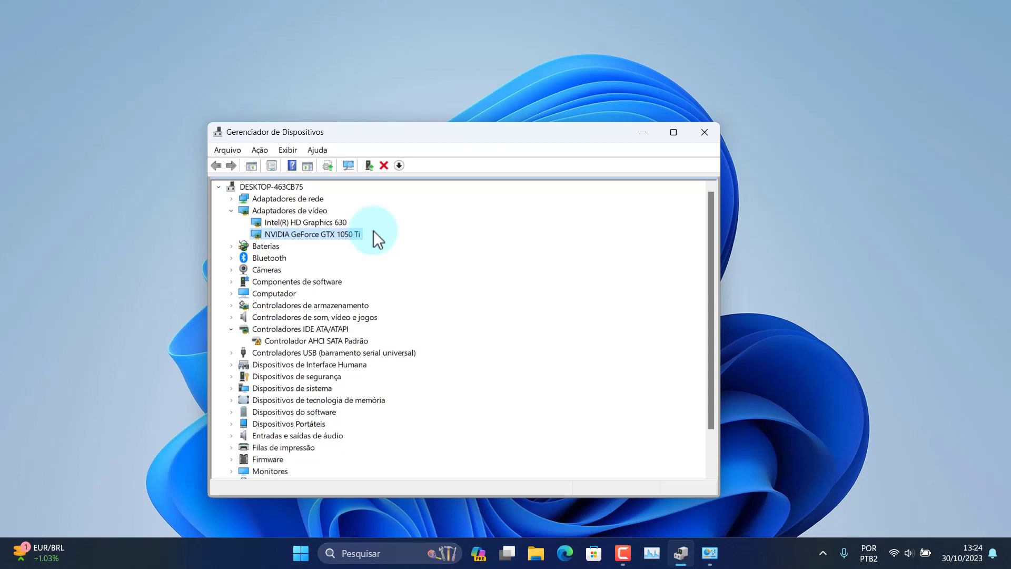
{"action": "left_click_drag", "start_coordinate": [497, 132], "coordinate": [466, 68]}
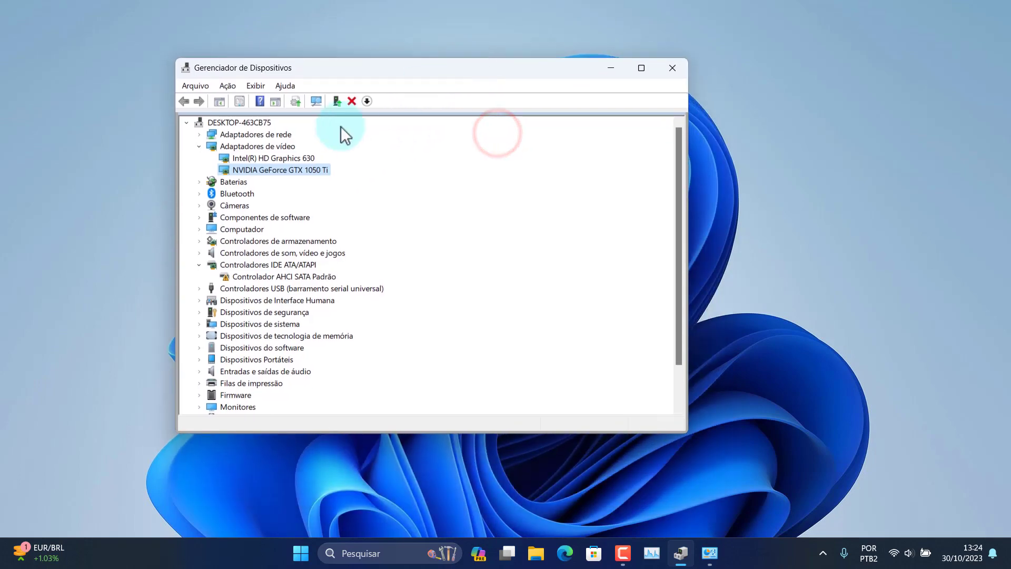
{"action": "left_click", "coordinate": [300, 159]}
{"action": "left_click", "coordinate": [311, 167]}
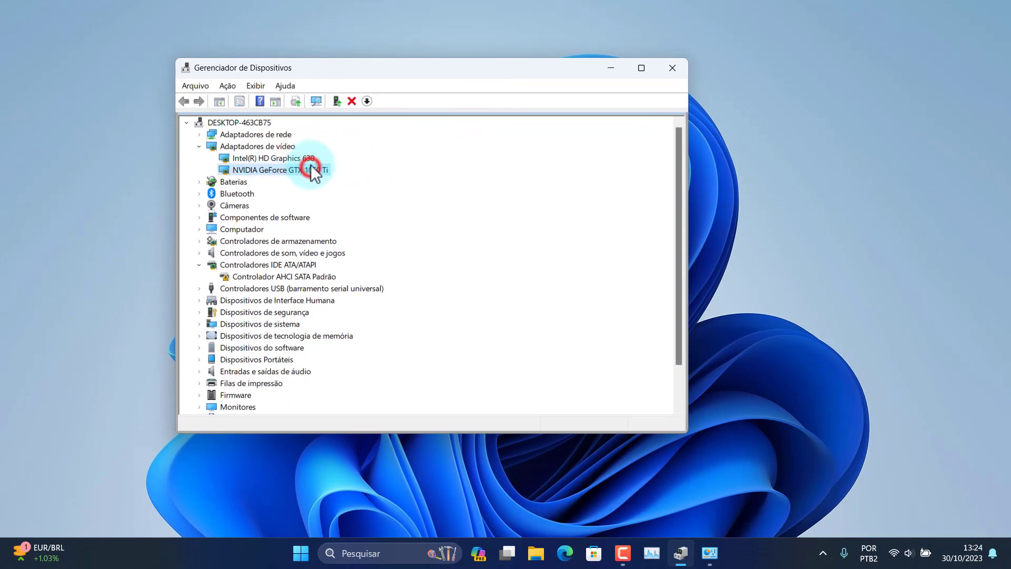
{"action": "left_click", "coordinate": [307, 159]}
{"action": "left_click", "coordinate": [308, 168]}
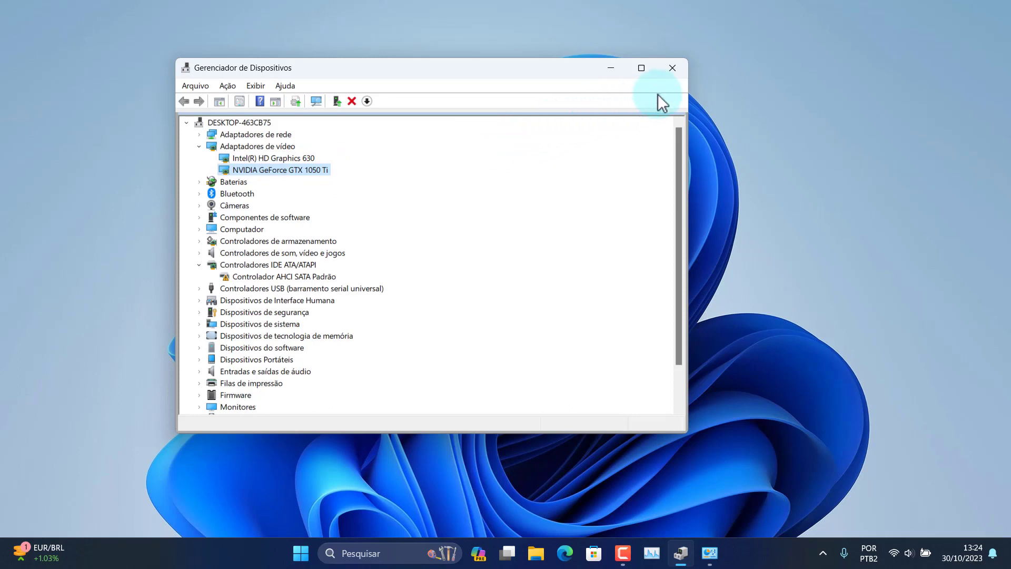
{"action": "left_click", "coordinate": [681, 70]}
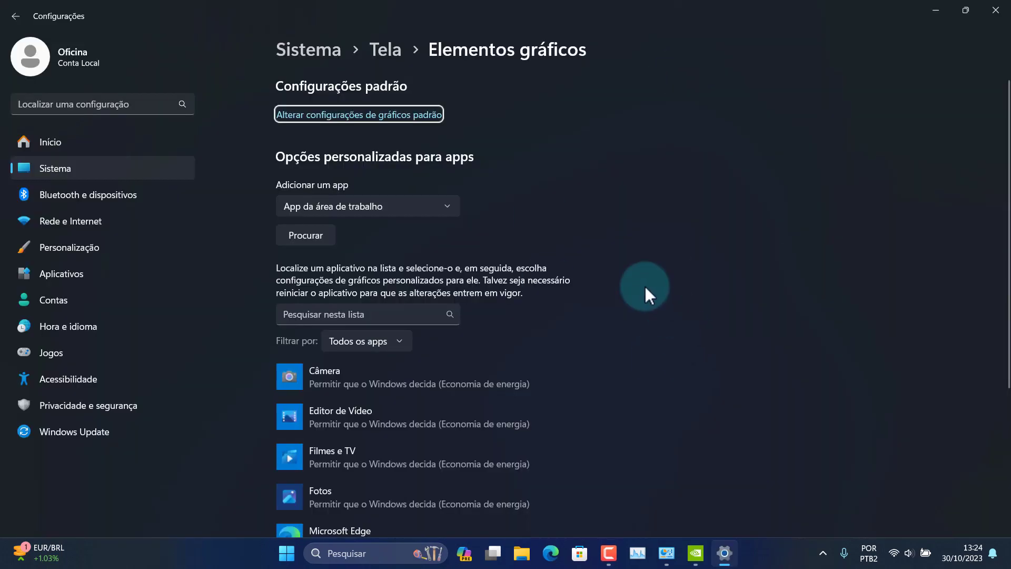
Step: Review the preferred processor in the NVIDIA Control Panel and the SnippingTool.exe entry on the Elementos gráficos page, and close Settings
{"action": "left_click", "coordinate": [695, 553]}
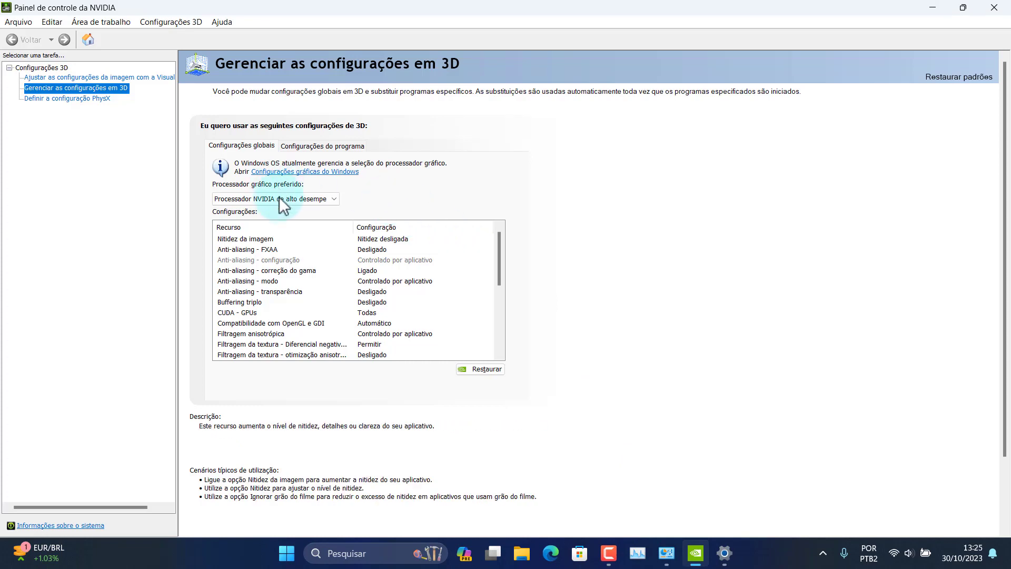
{"action": "left_click", "coordinate": [725, 553]}
{"action": "scroll", "coordinate": [371, 343], "scroll_direction": "down", "scroll_amount": 4}
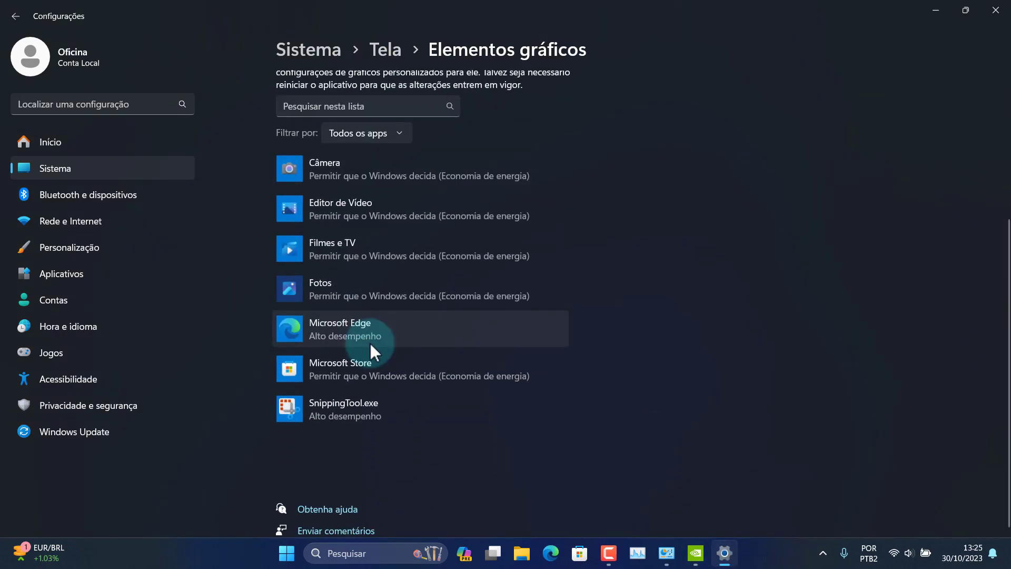
{"action": "scroll", "coordinate": [371, 343], "scroll_direction": "up", "scroll_amount": 4}
{"action": "scroll", "coordinate": [370, 343], "scroll_direction": "down", "scroll_amount": 3}
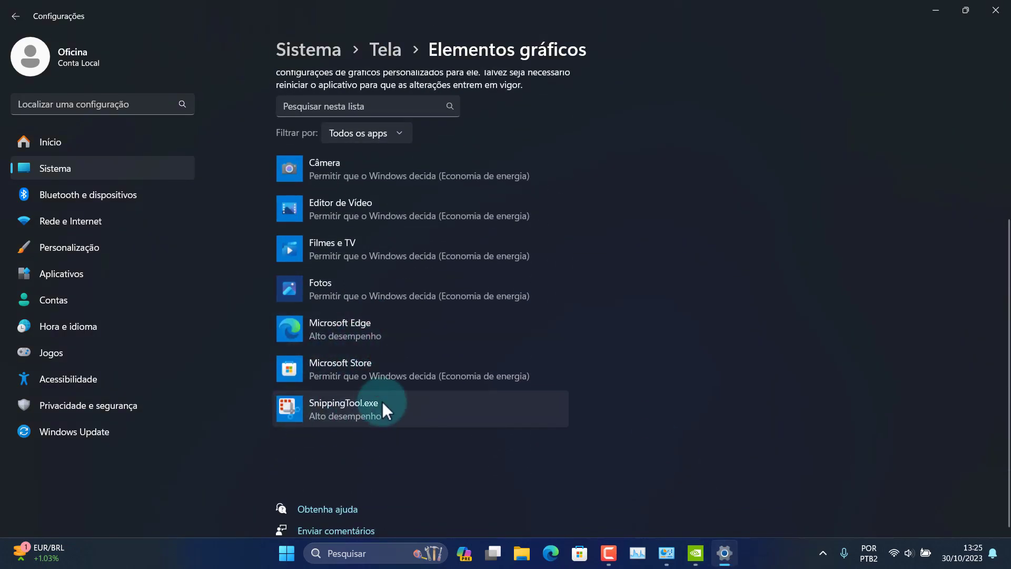
{"action": "left_click", "coordinate": [345, 409]}
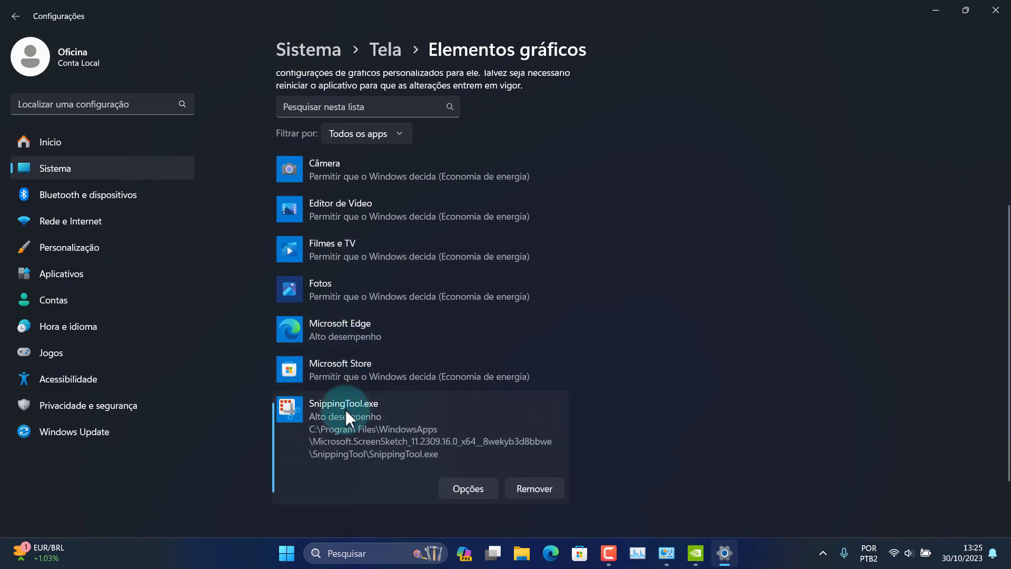
{"action": "scroll", "coordinate": [595, 327], "scroll_direction": "down", "scroll_amount": 2}
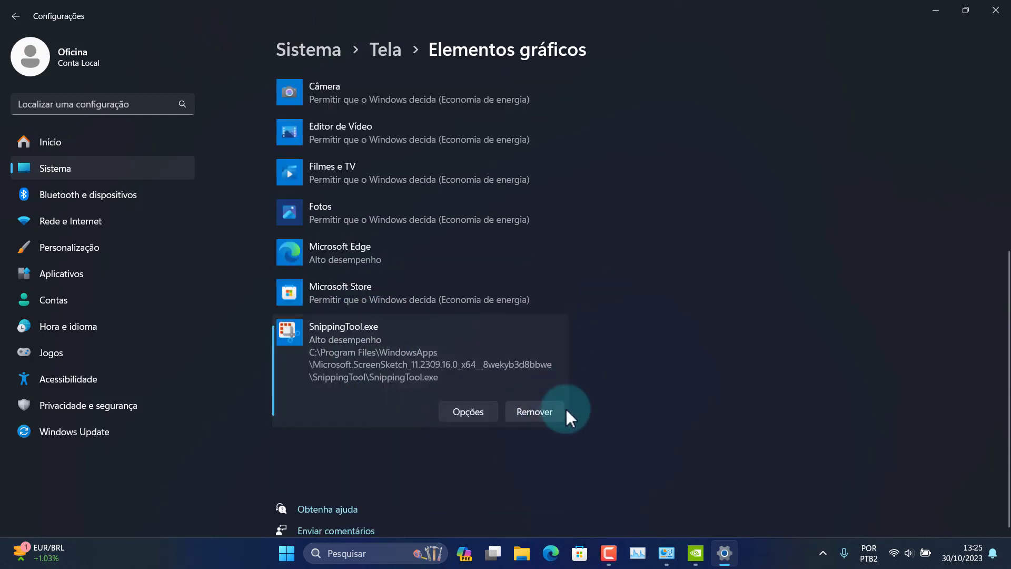
{"action": "left_click", "coordinate": [995, 13]}
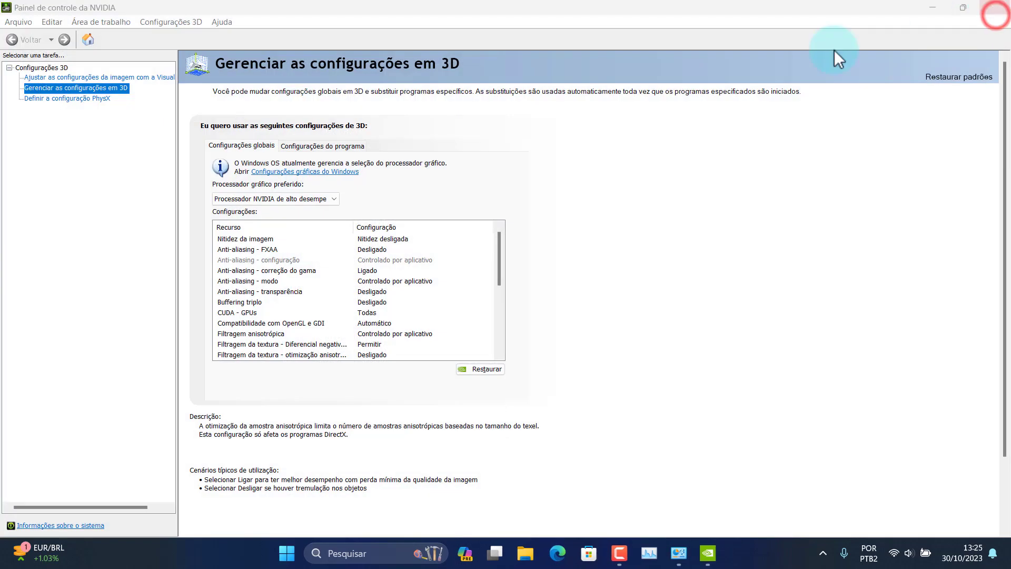
Step: Review the global graphics processor choices and the program settings for Snipping Tool (snippingtool.exe), and close the NVIDIA Control Panel
{"action": "left_click", "coordinate": [329, 199]}
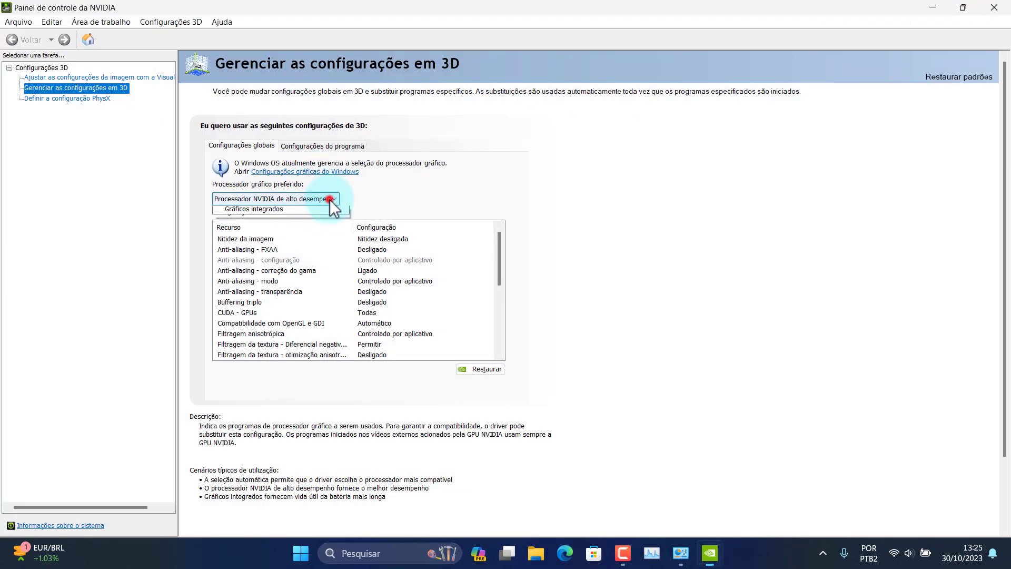
{"action": "left_click", "coordinate": [333, 199]}
{"action": "left_click", "coordinate": [331, 147]}
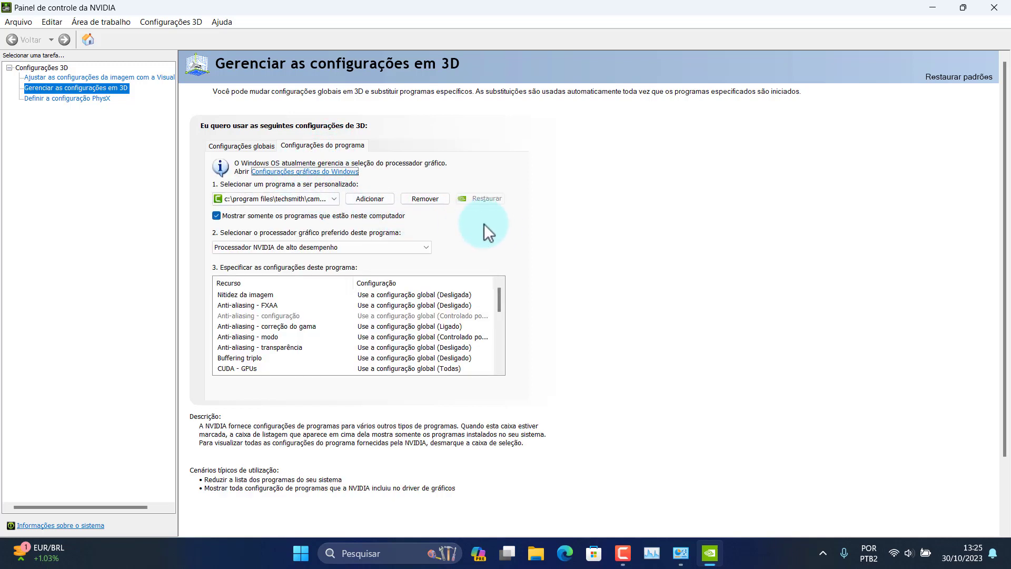
{"action": "left_click", "coordinate": [332, 200]}
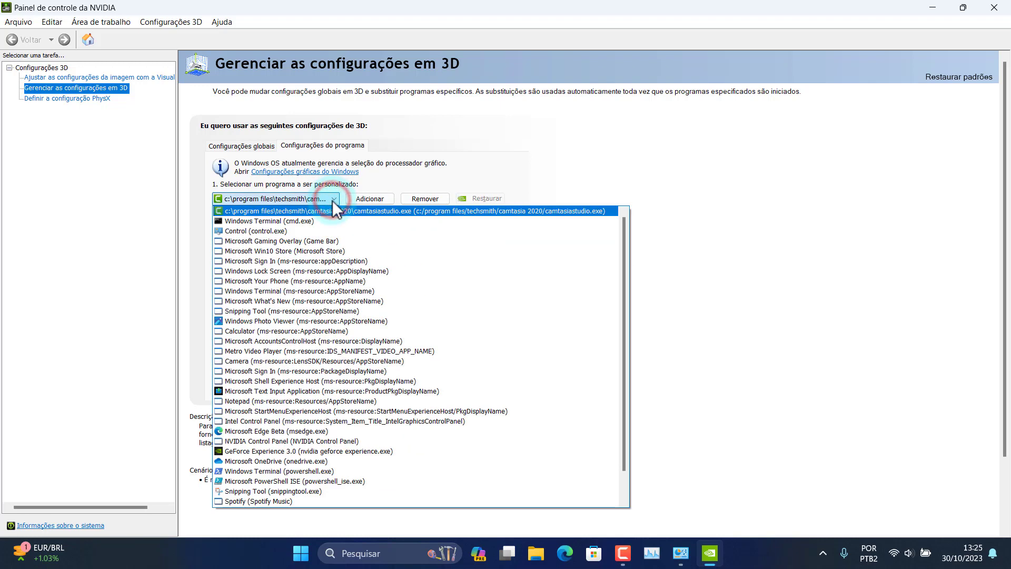
{"action": "left_click", "coordinate": [289, 490]}
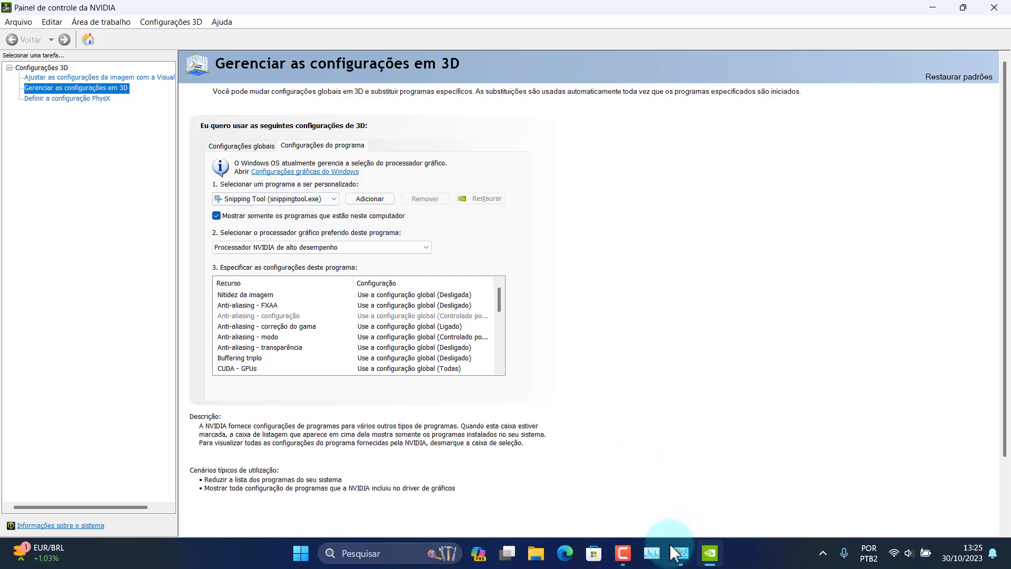
{"action": "left_click", "coordinate": [996, 10]}
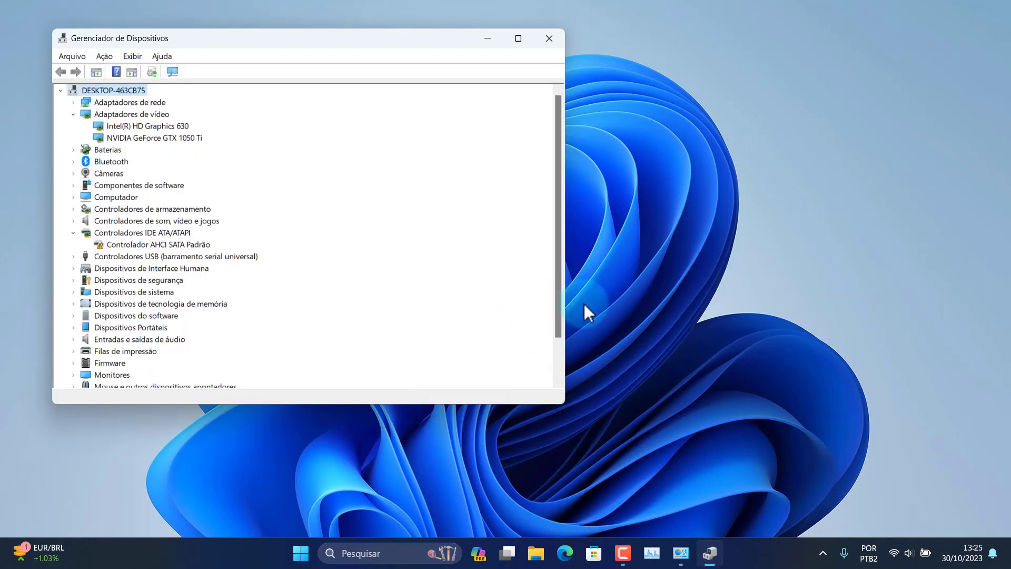
Step: Compare the two graphics cards listed under Adaptadores de vídeo in Device Manager, ending on the NVIDIA GeForce GTX 1050 Ti
{"action": "left_click", "coordinate": [161, 140]}
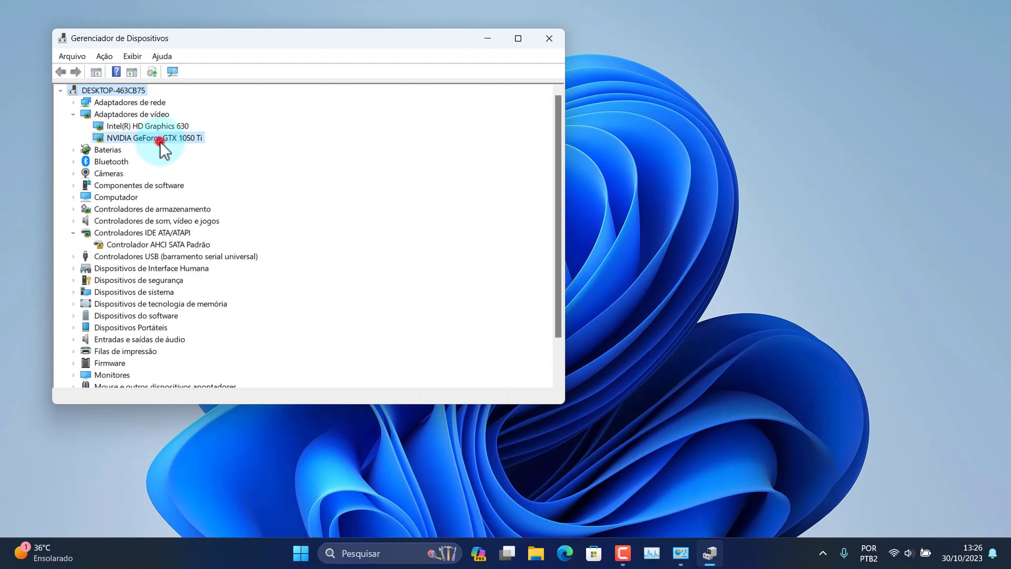
{"action": "left_click", "coordinate": [164, 126]}
{"action": "left_click", "coordinate": [167, 135]}
{"action": "left_click", "coordinate": [166, 127]}
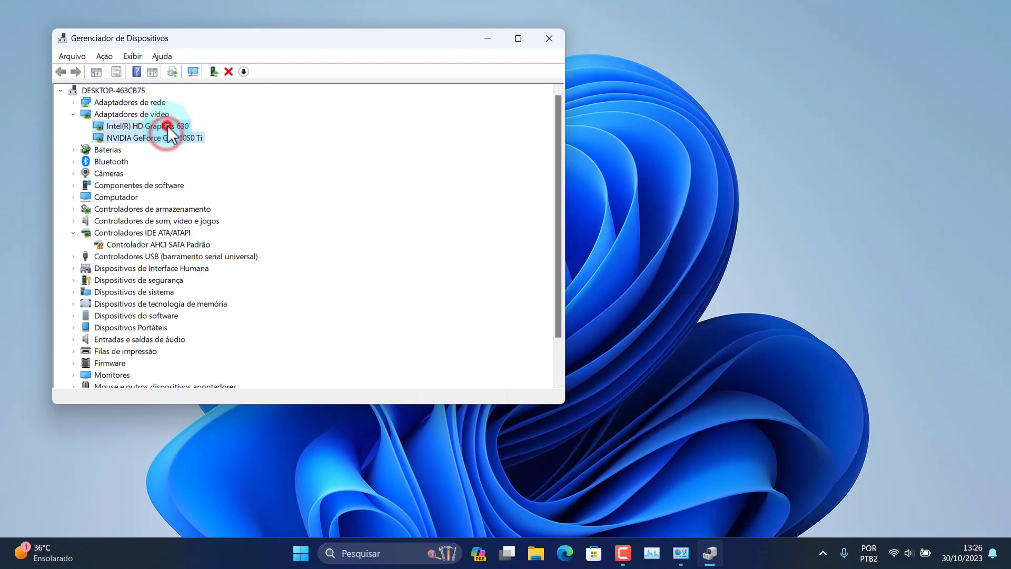
{"action": "left_click", "coordinate": [172, 137]}
{"action": "left_click", "coordinate": [174, 127]}
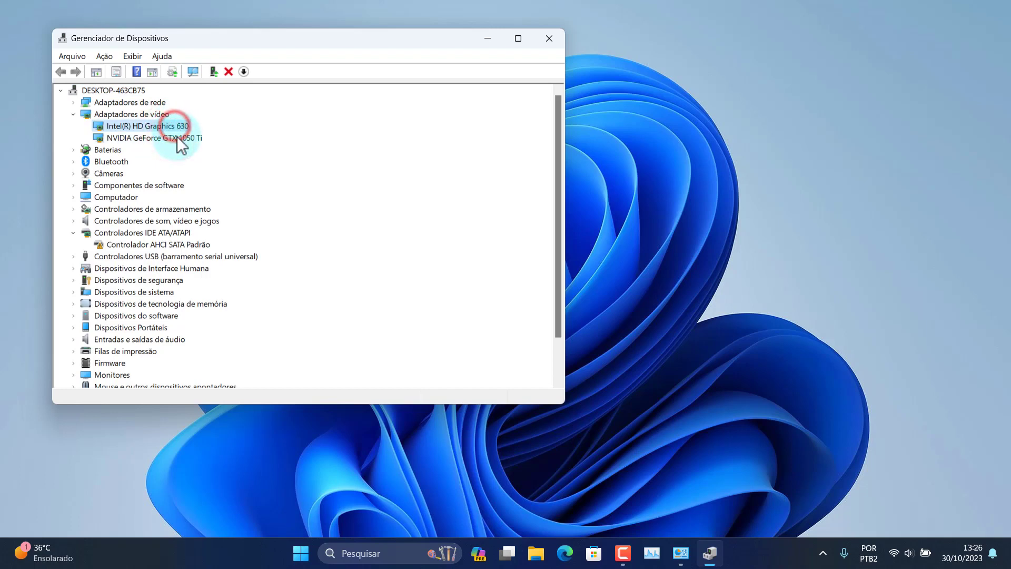
{"action": "left_click", "coordinate": [176, 135]}
{"action": "left_click", "coordinate": [179, 127]}
{"action": "left_click", "coordinate": [182, 136]}
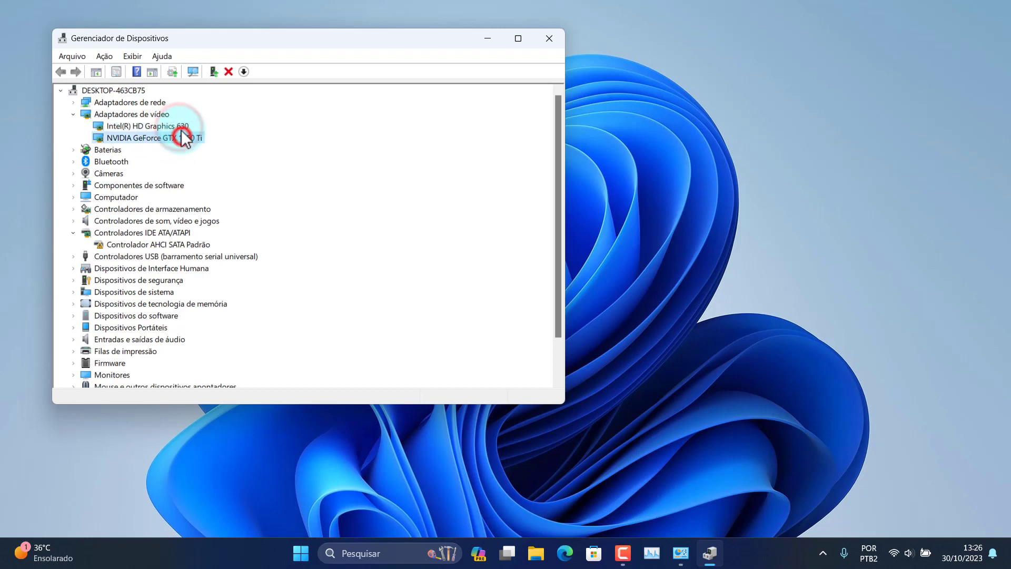
{"action": "left_click", "coordinate": [180, 127]}
{"action": "left_click", "coordinate": [181, 138]}
{"action": "left_click", "coordinate": [181, 127]}
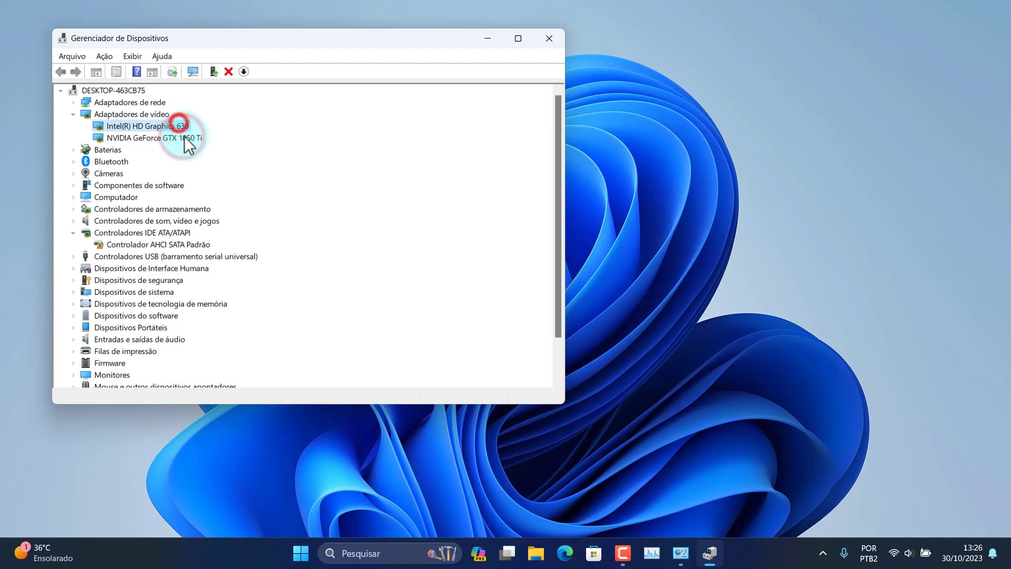
{"action": "left_click", "coordinate": [181, 137]}
{"action": "left_click", "coordinate": [181, 127]}
{"action": "left_click", "coordinate": [183, 138]}
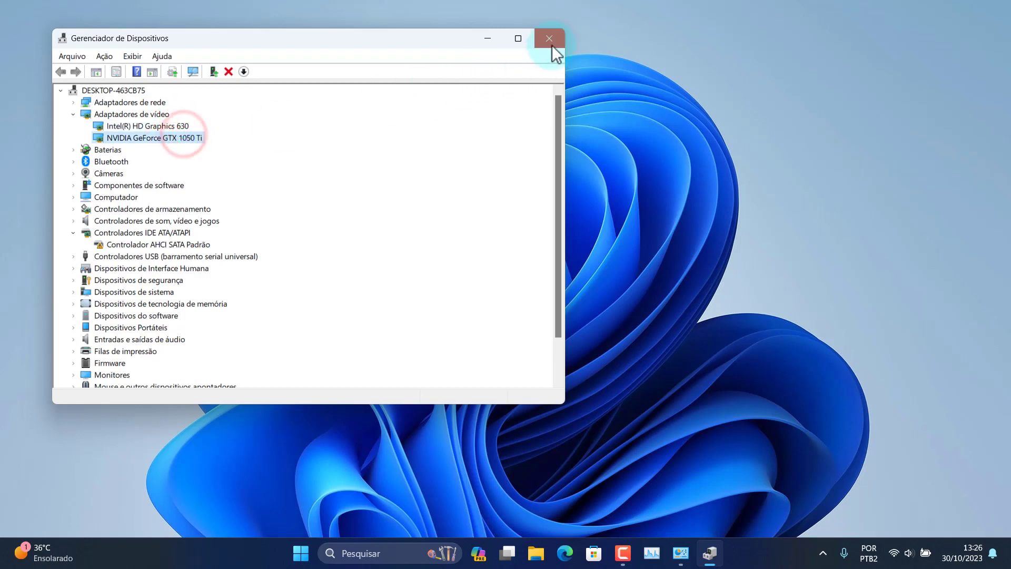